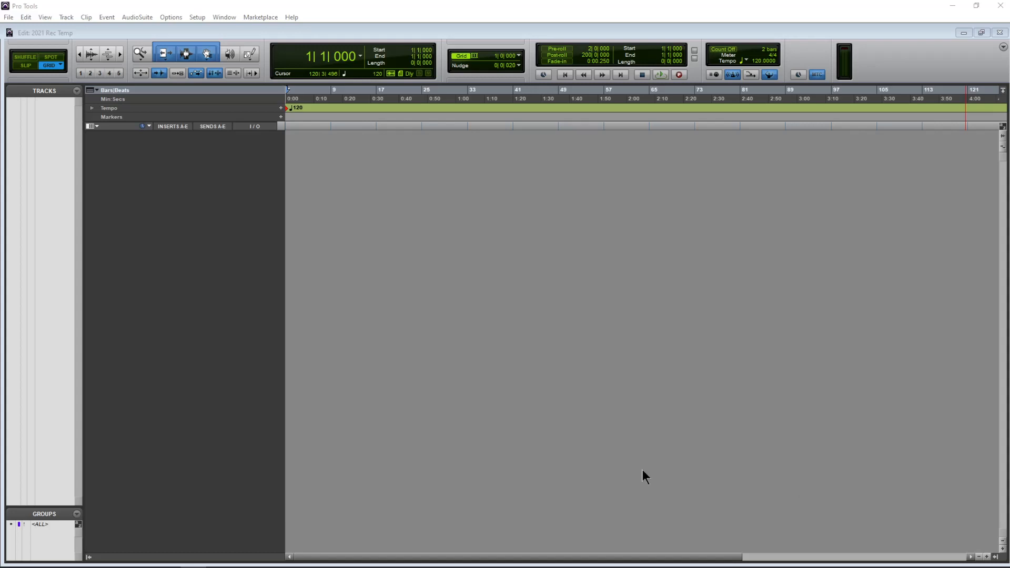
Hide the sidebar containing the track and group lists to widen the Edit window's workspace.
left_click(415, 352)
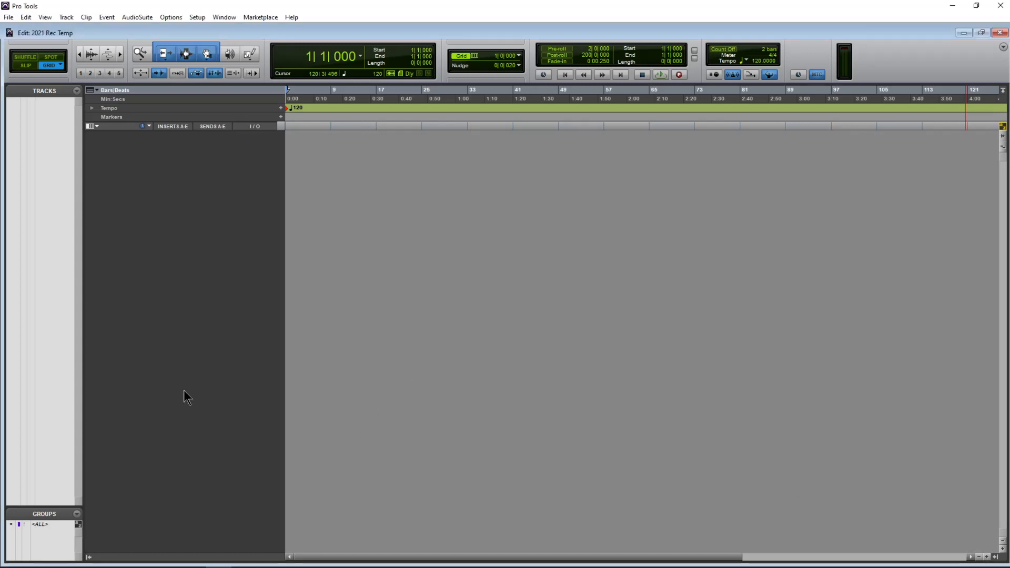
left_click(89, 557)
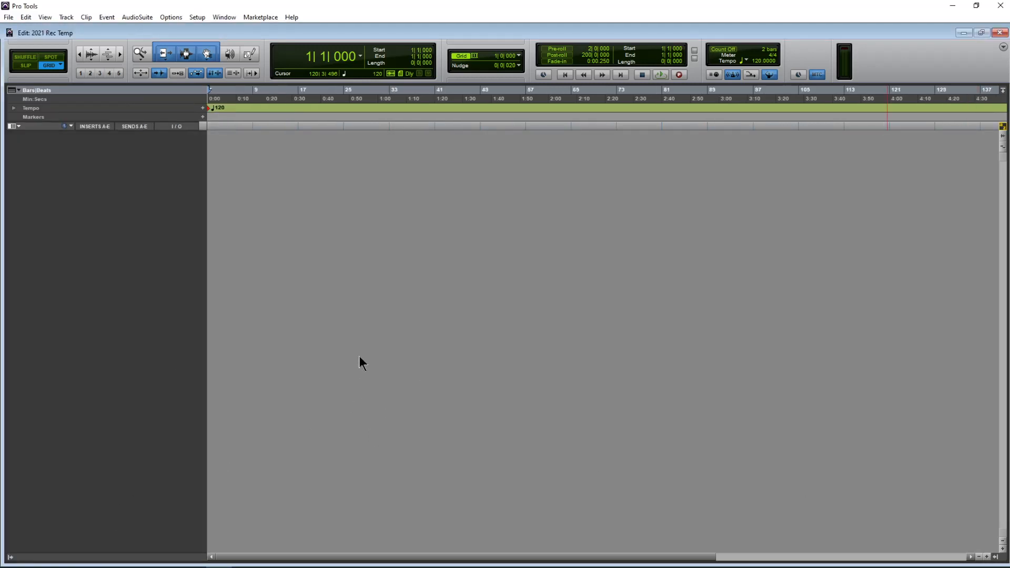
left_click(66, 17)
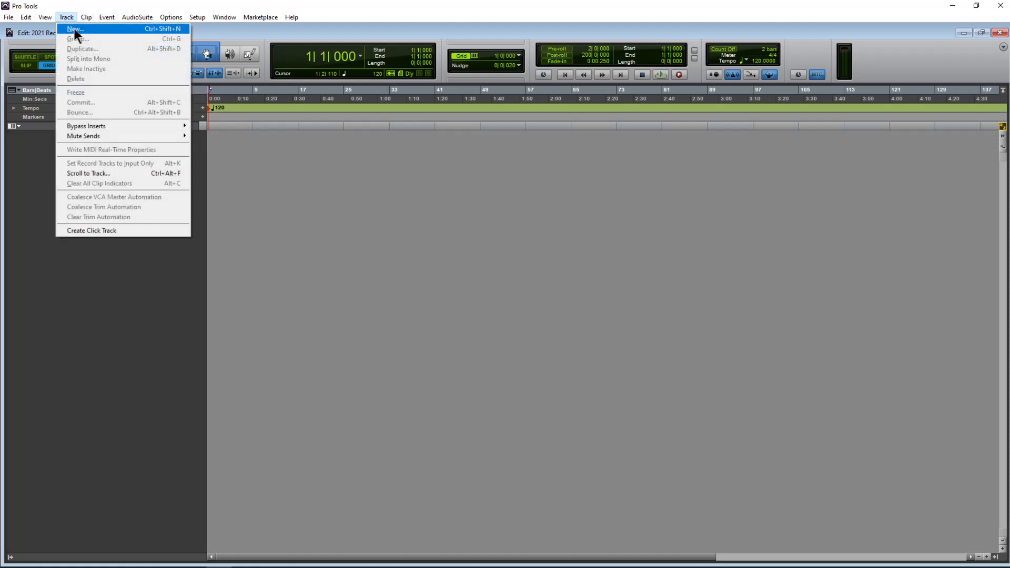
left_click(74, 28)
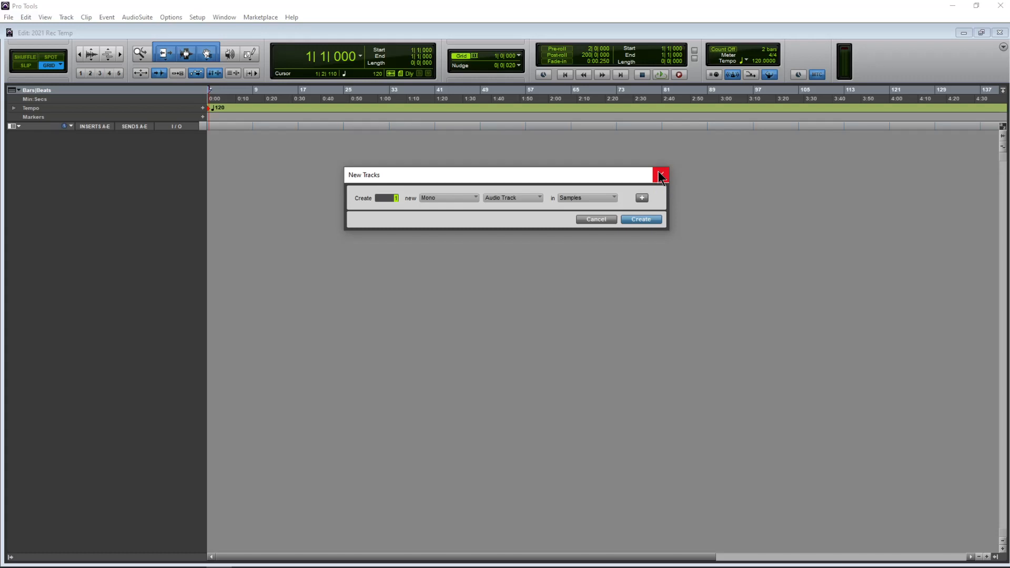
left_click(660, 176)
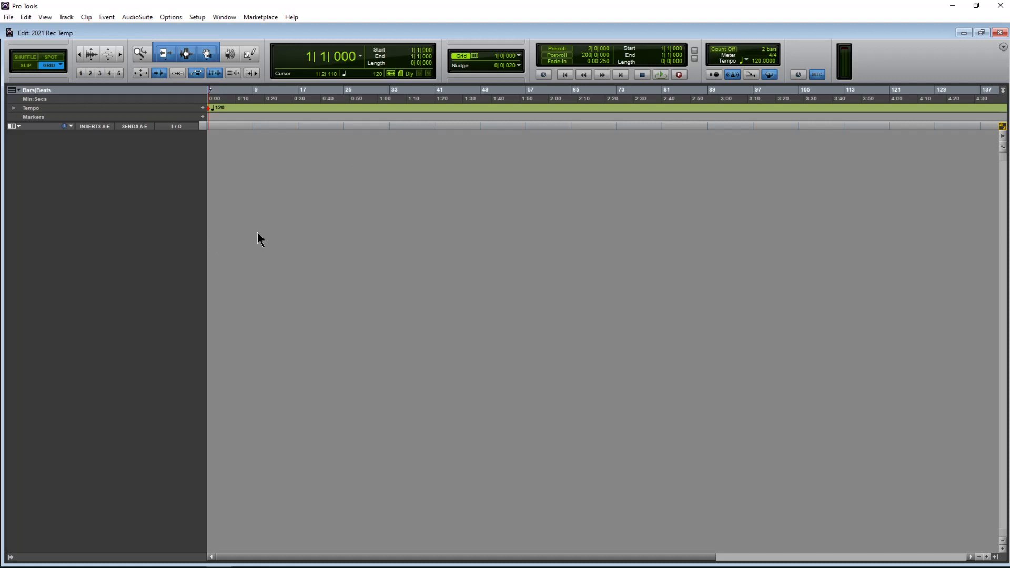
Set up a batch of new tracks with five mono audio tracks and three stereo Aux Inputs.
key("ctrl+shift+n")
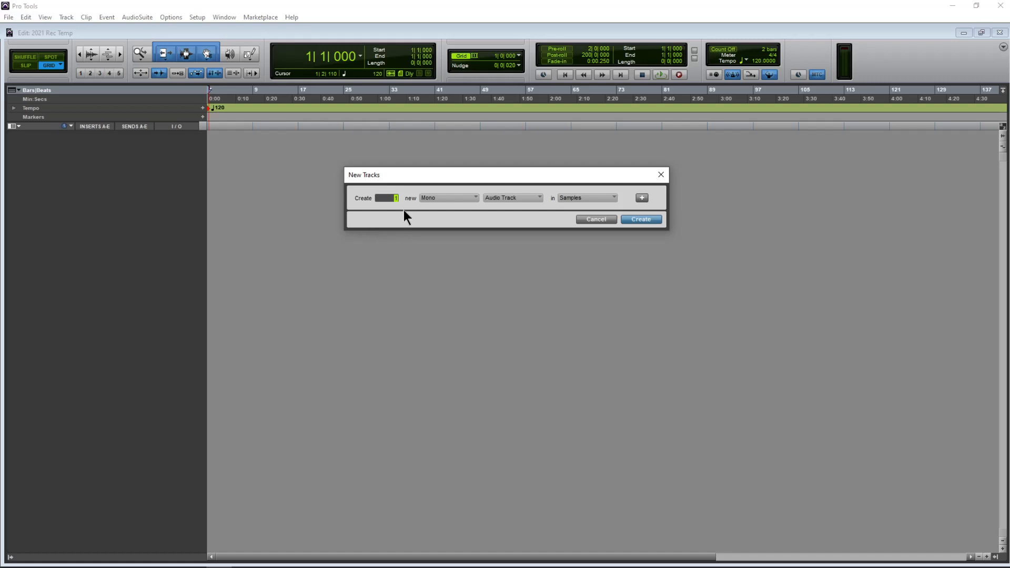
left_click(642, 195)
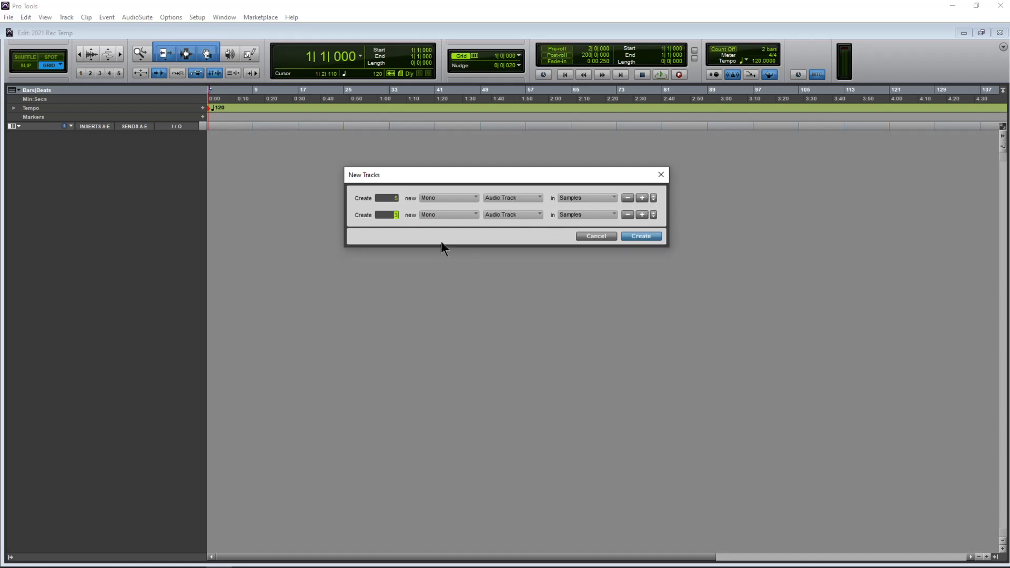
left_click(441, 216)
left_click(457, 227)
left_click(495, 216)
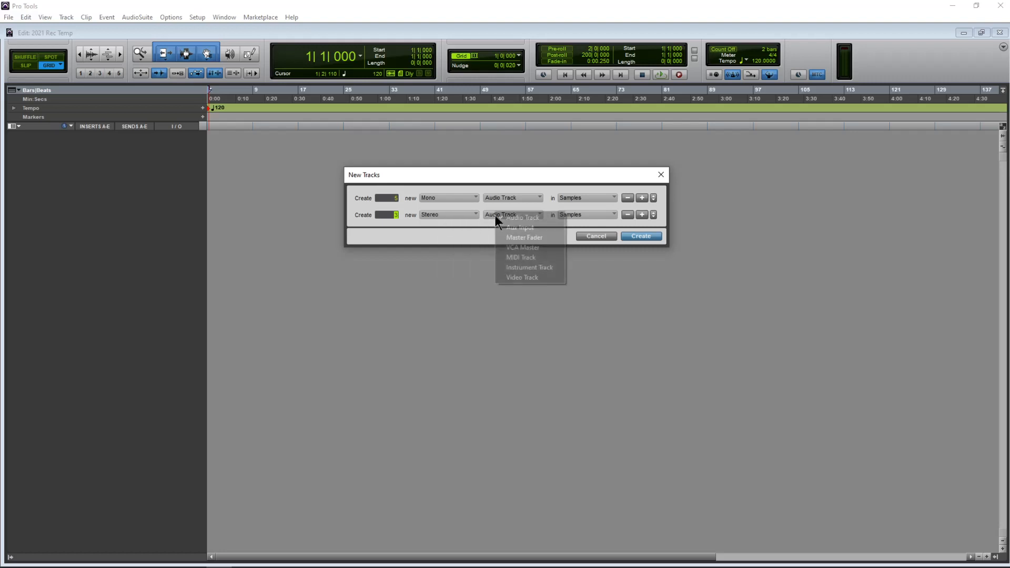
left_click(520, 227)
Add one stereo Master Fader to the batch and create all the tracks.
left_click(641, 215)
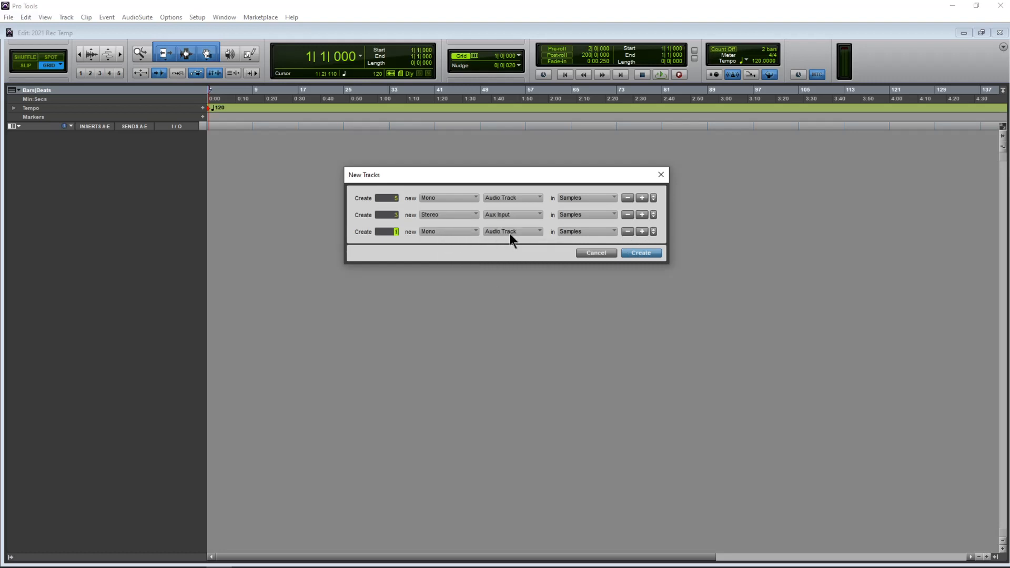
left_click(509, 234)
left_click(525, 256)
left_click(458, 231)
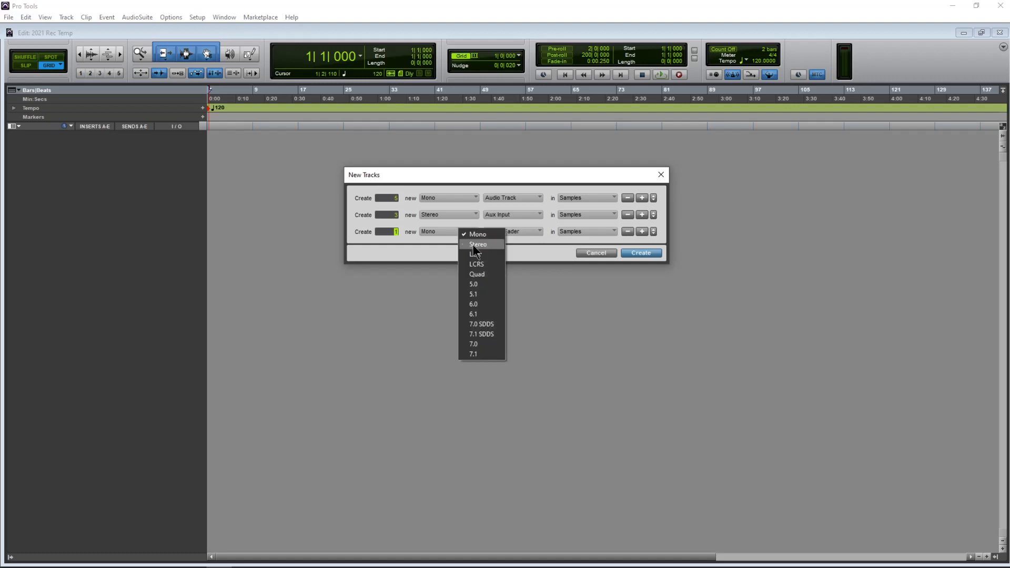
left_click(476, 245)
left_click(643, 253)
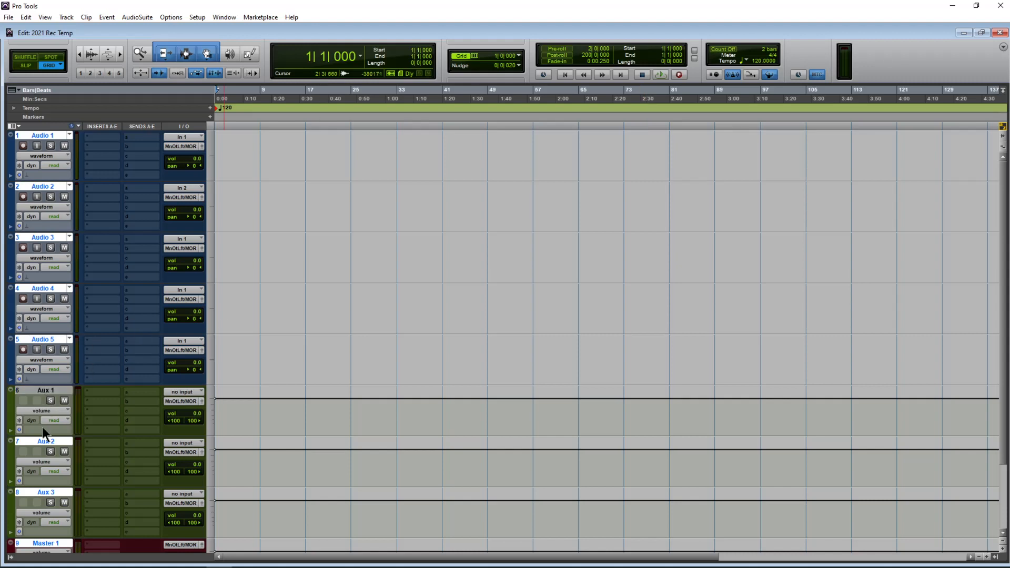
Delete the Aux 2 and Aux 3 tracks together.
left_click(47, 391)
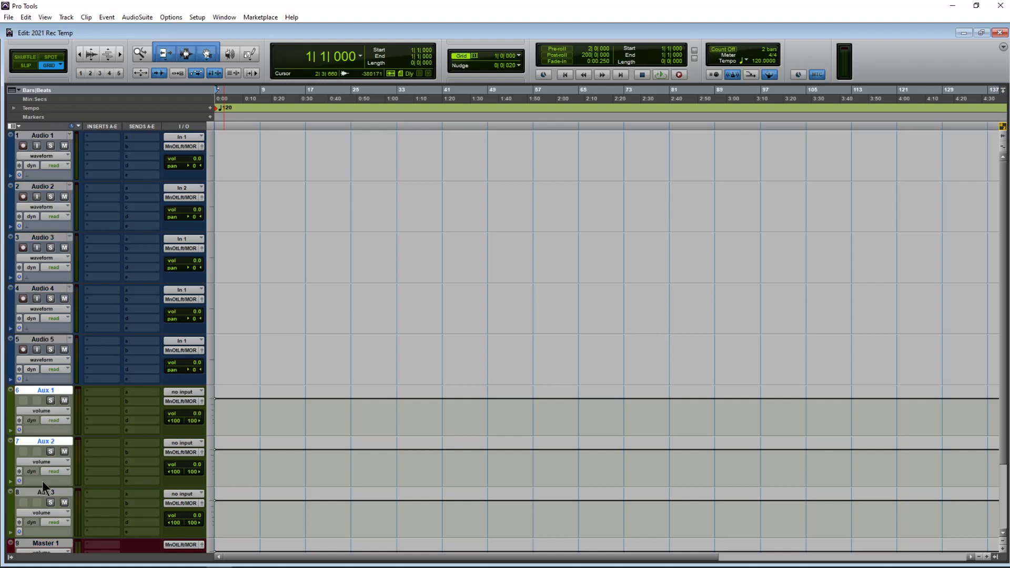
left_click(52, 440)
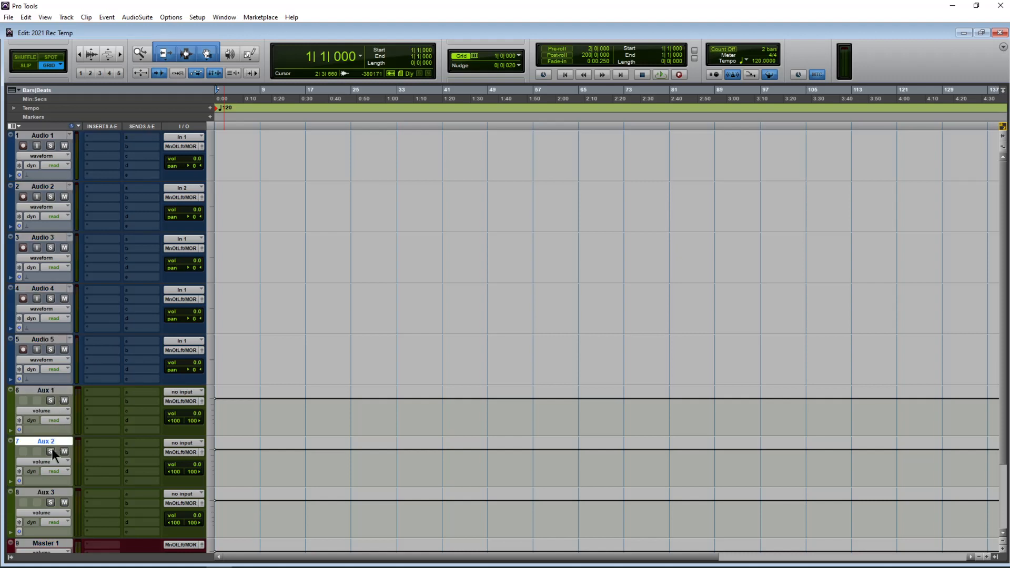
left_click(48, 491, "shift")
right_click(47, 492)
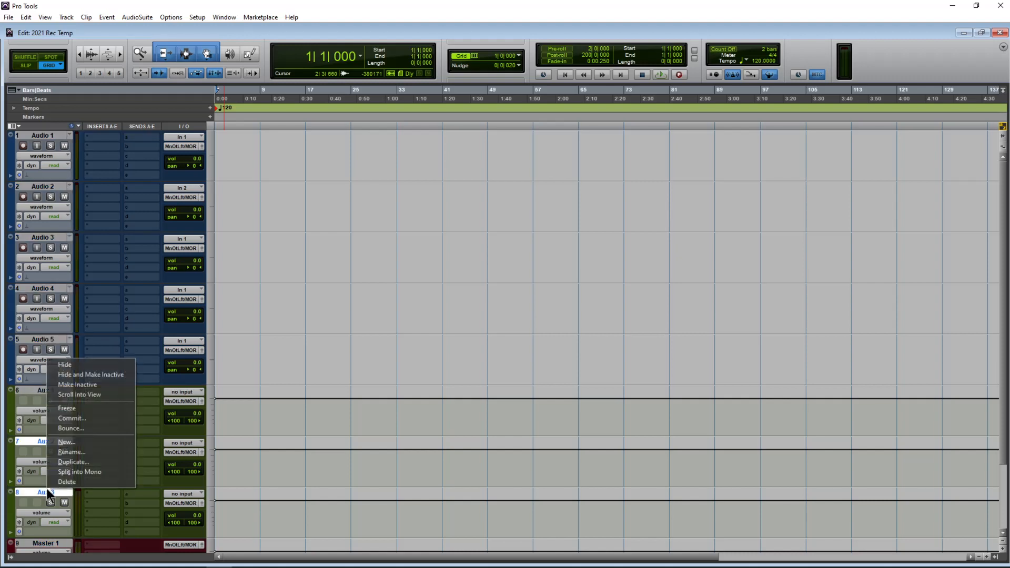
left_click(84, 478)
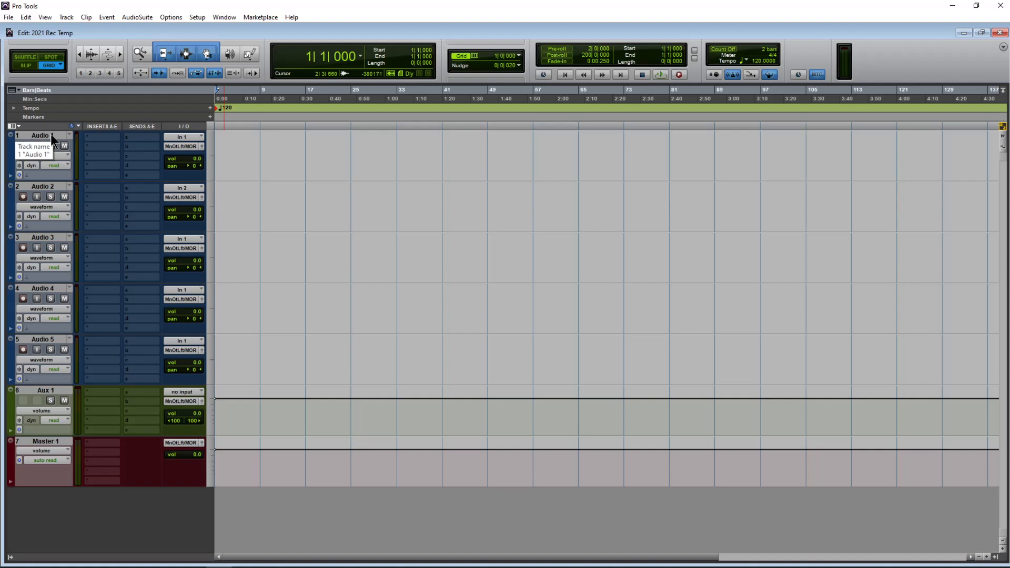
Set the input of all five audio tracks to interface In 1 (Mono).
left_click(50, 134)
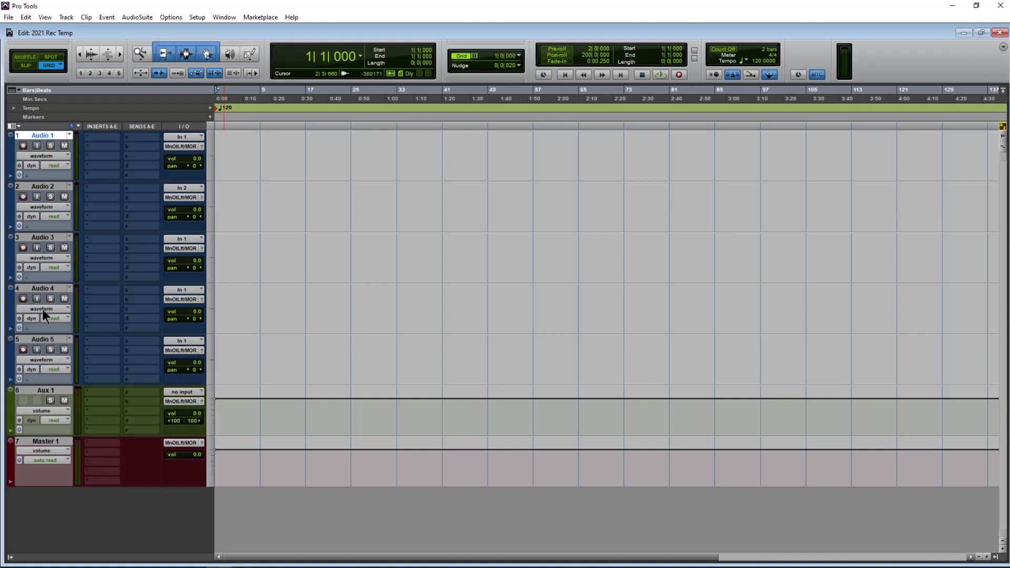
left_click(53, 337, "shift")
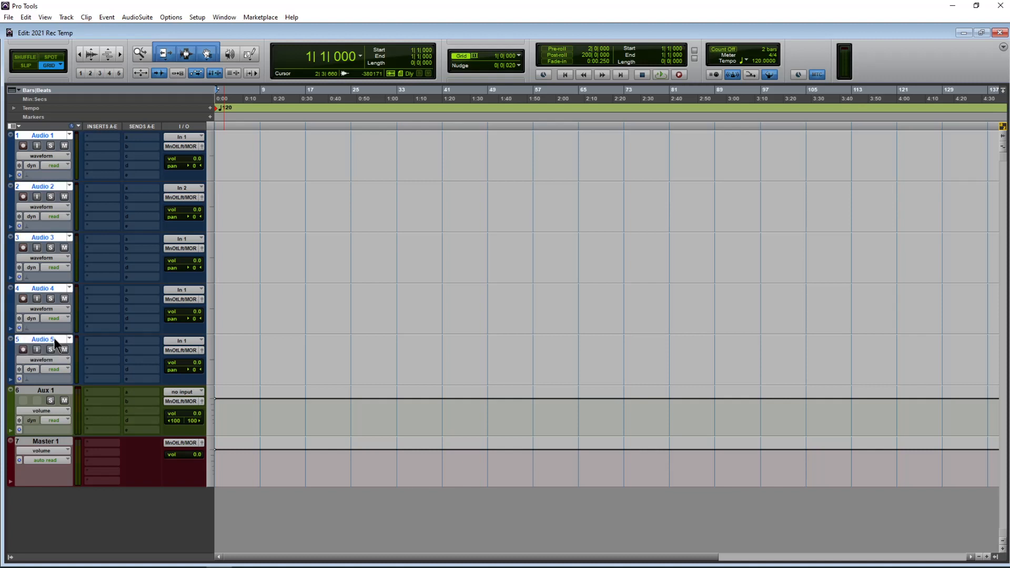
left_click(188, 137)
mouse_move(201, 153)
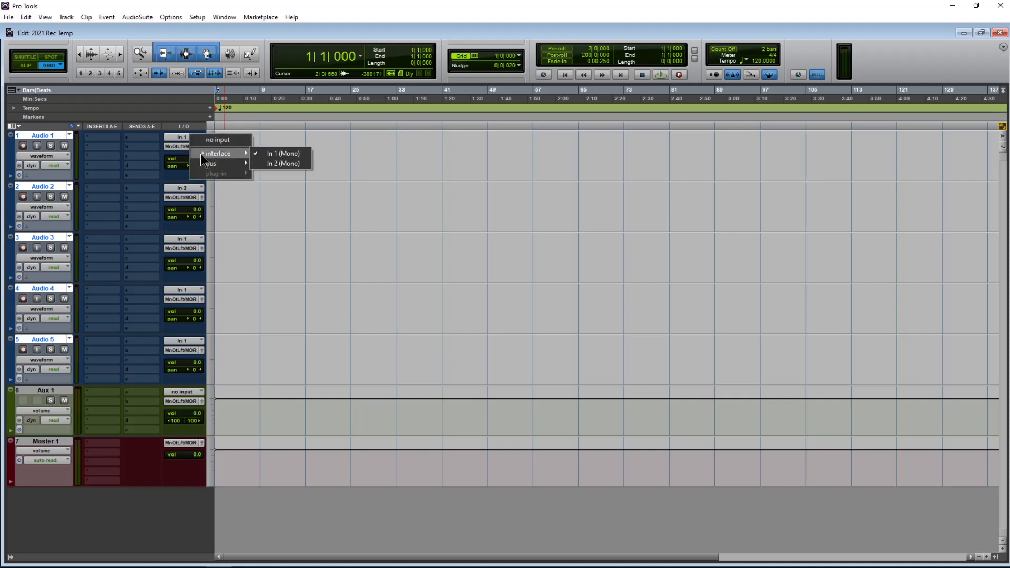
left_click(289, 153, "alt")
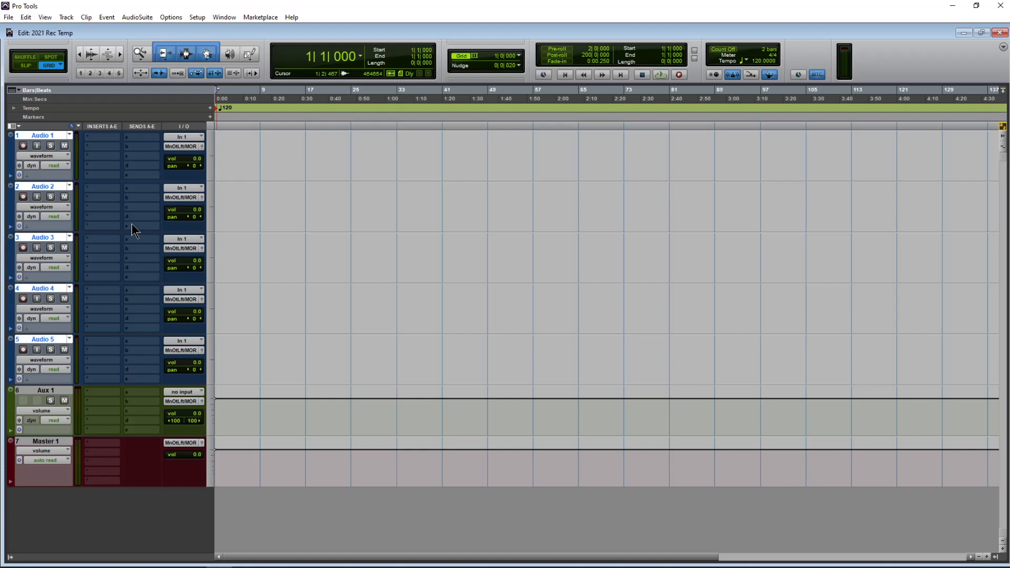
Route the outputs of all the selected audio tracks to Bus 1-2 (Stereo).
left_click(184, 147)
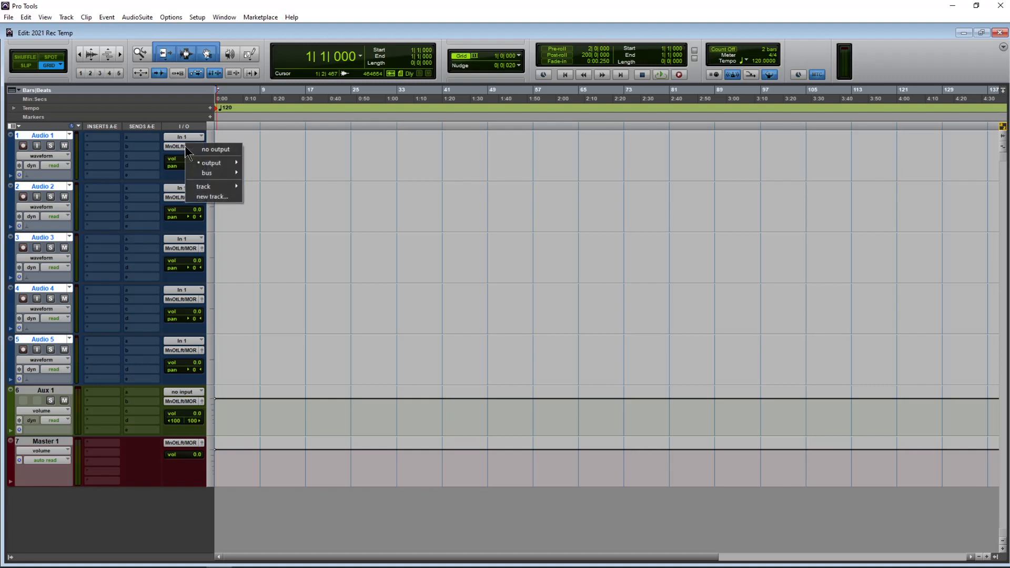
mouse_move(195, 174)
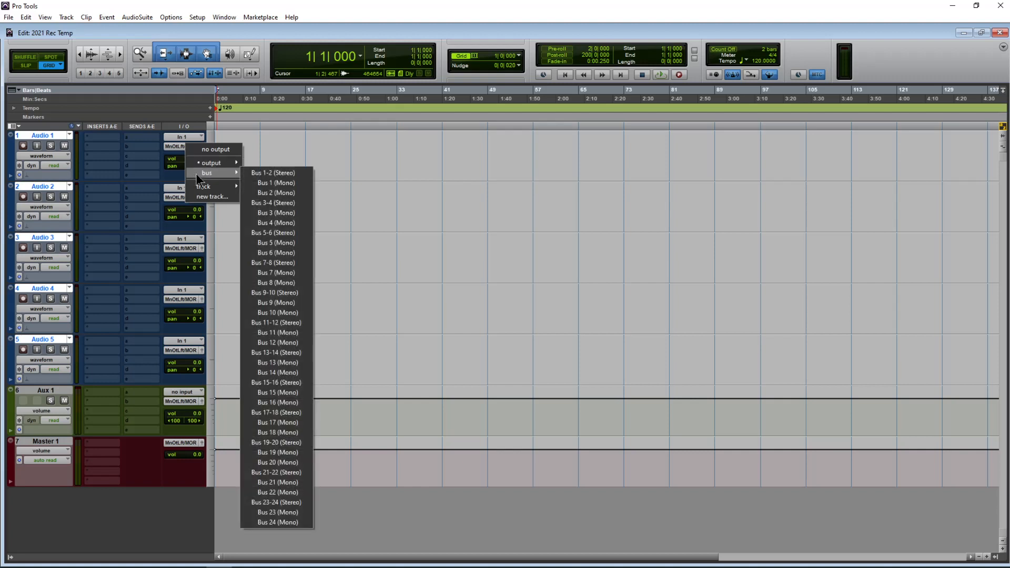
left_click(280, 172, "alt+shift")
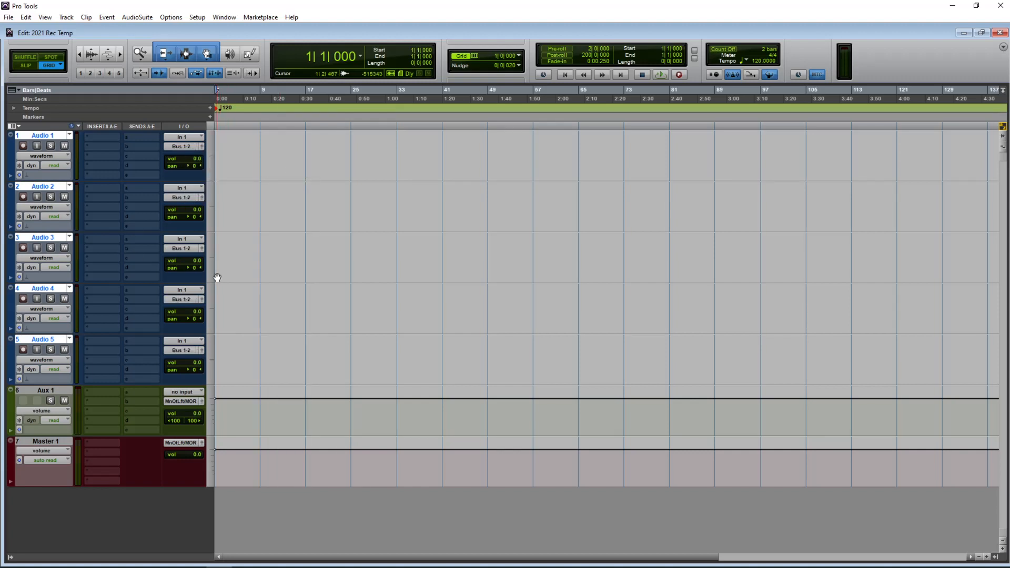
Set the input of the Aux 1 track to Bus 1-2 (Stereo).
left_click(55, 338)
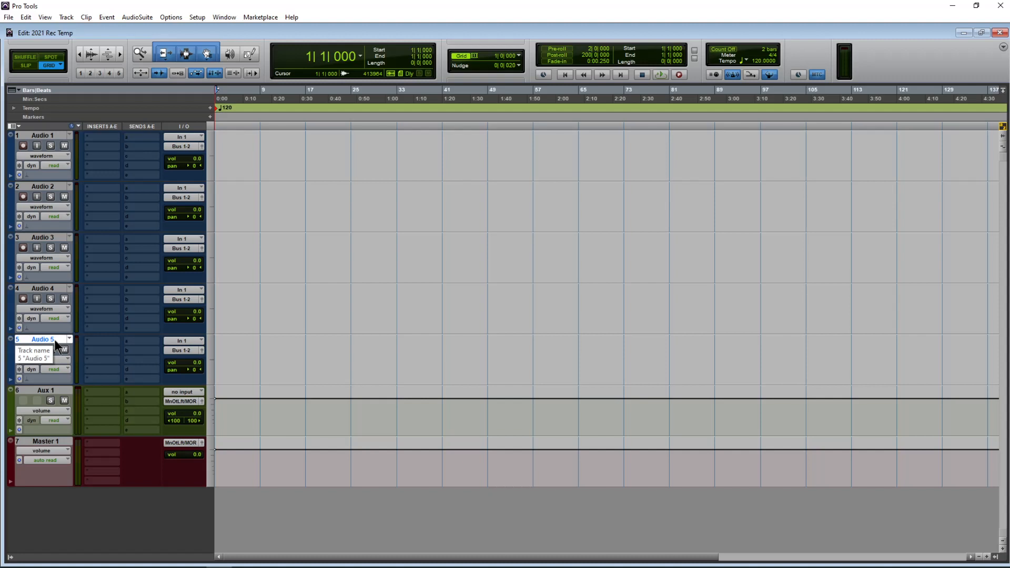
left_click(44, 391)
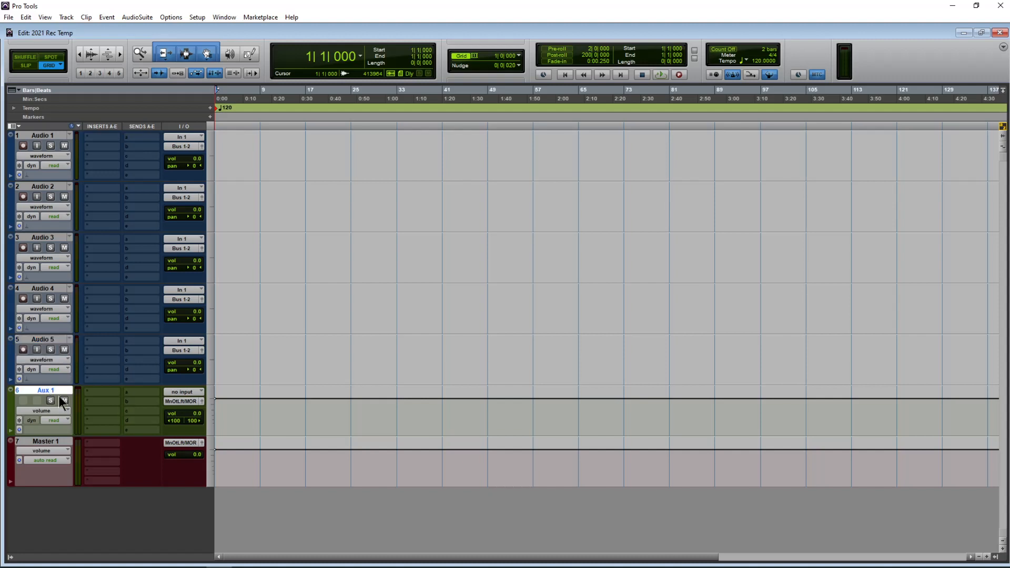
left_click(186, 392)
mouse_move(225, 420)
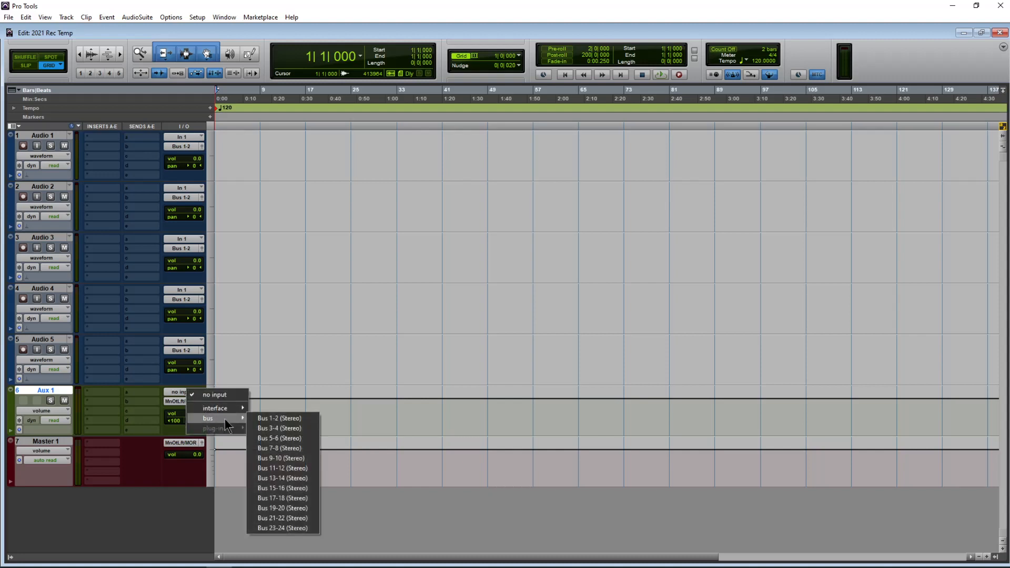
left_click(263, 417)
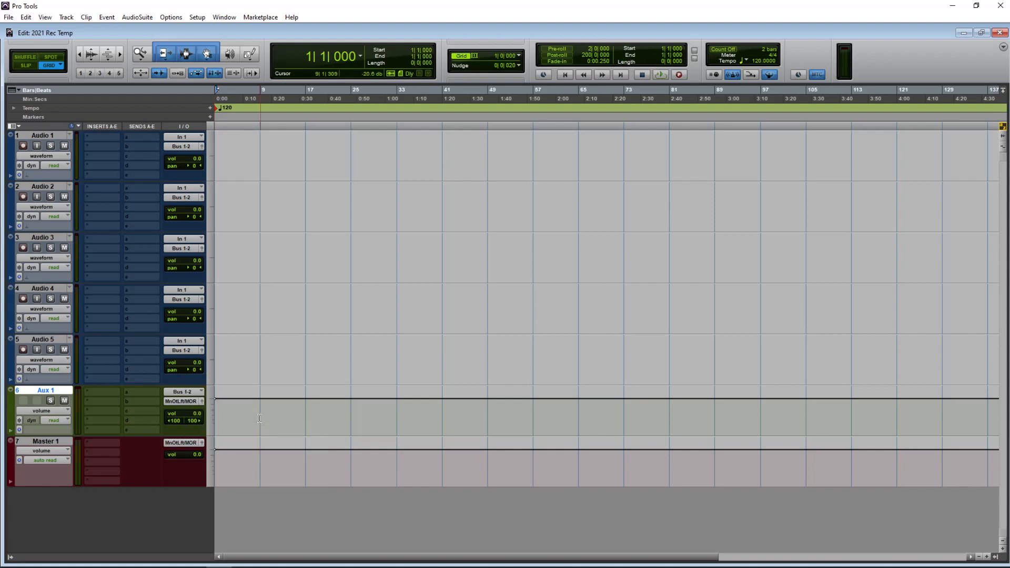
Start a send to a new track from the first send slot of Aux 1.
left_click(49, 136)
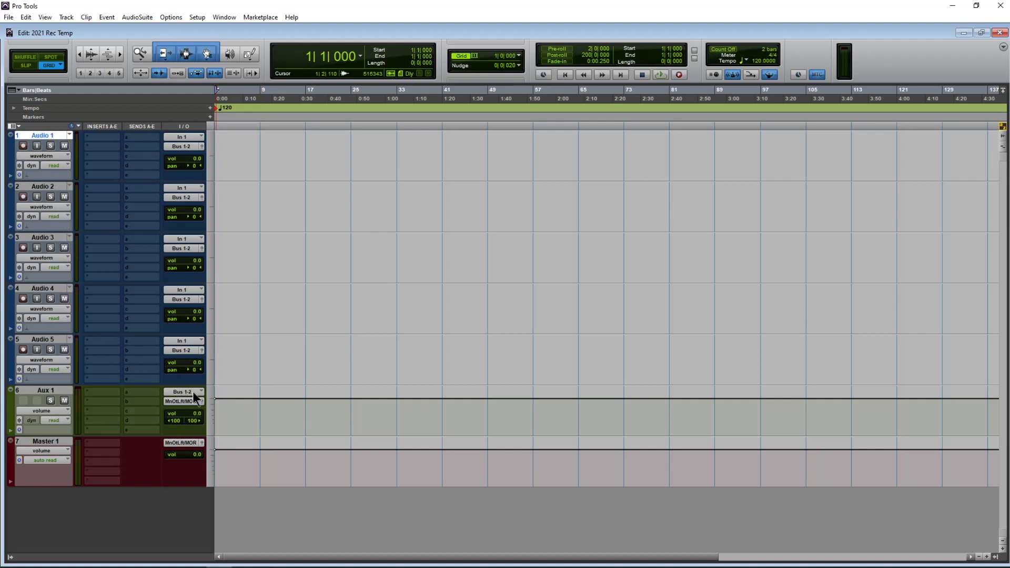
left_click(40, 389)
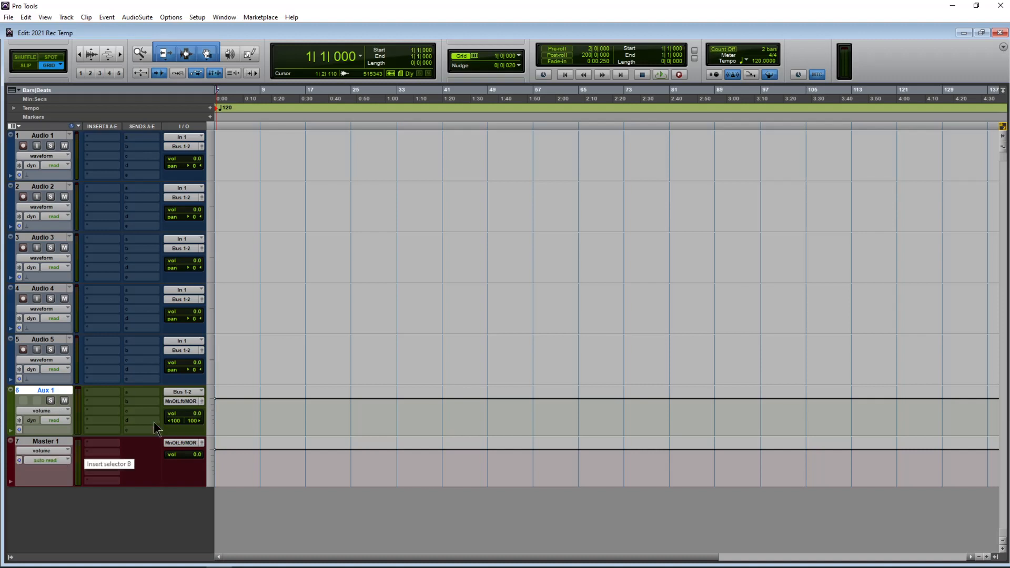
left_click(131, 393)
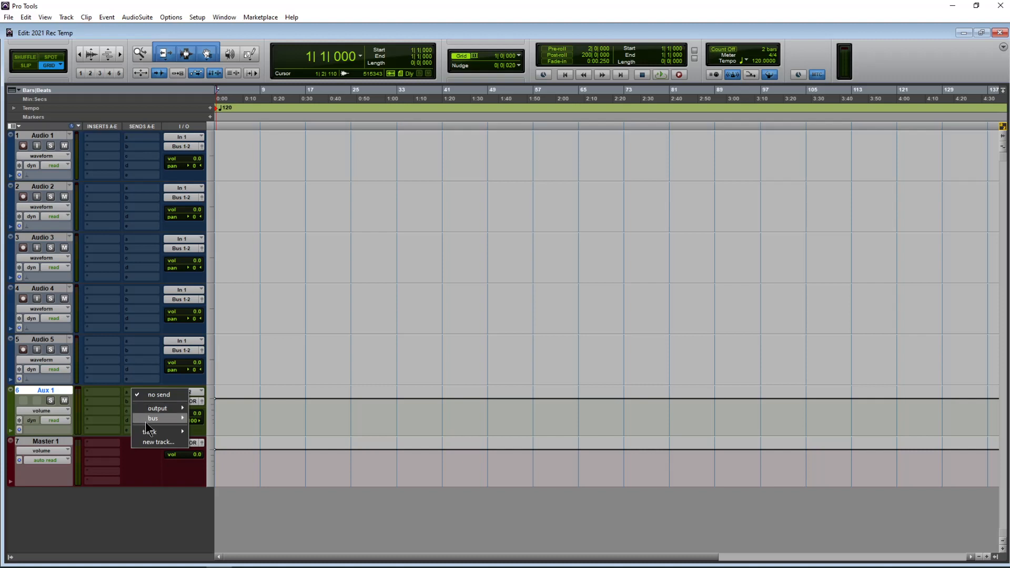
mouse_move(154, 435)
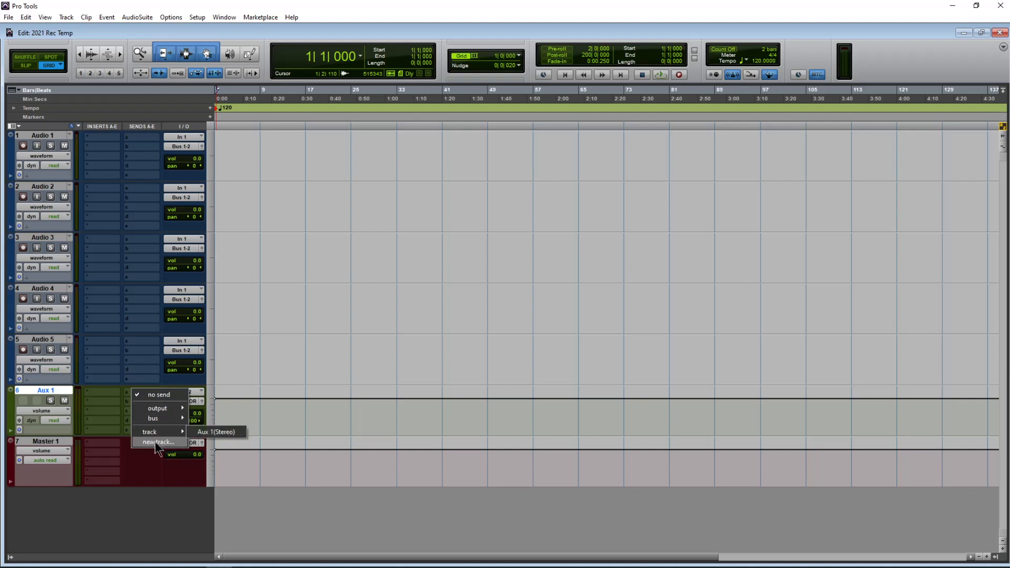
left_click(155, 441)
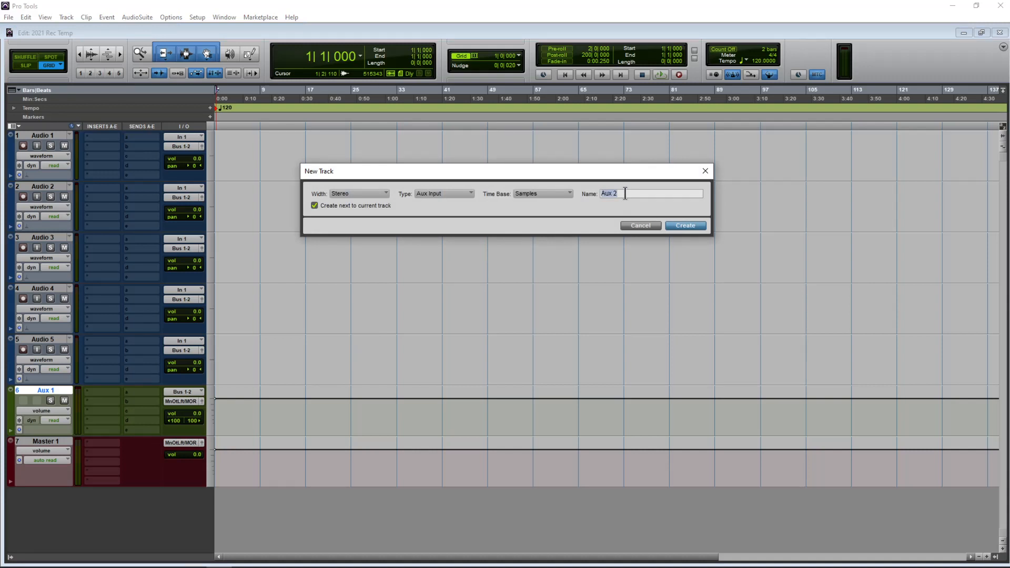
Name the new stereo aux input track Reverb and create it next to the current track.
key("Caps_Lock")
type("R")
key("Caps_Lock")
type("ev")
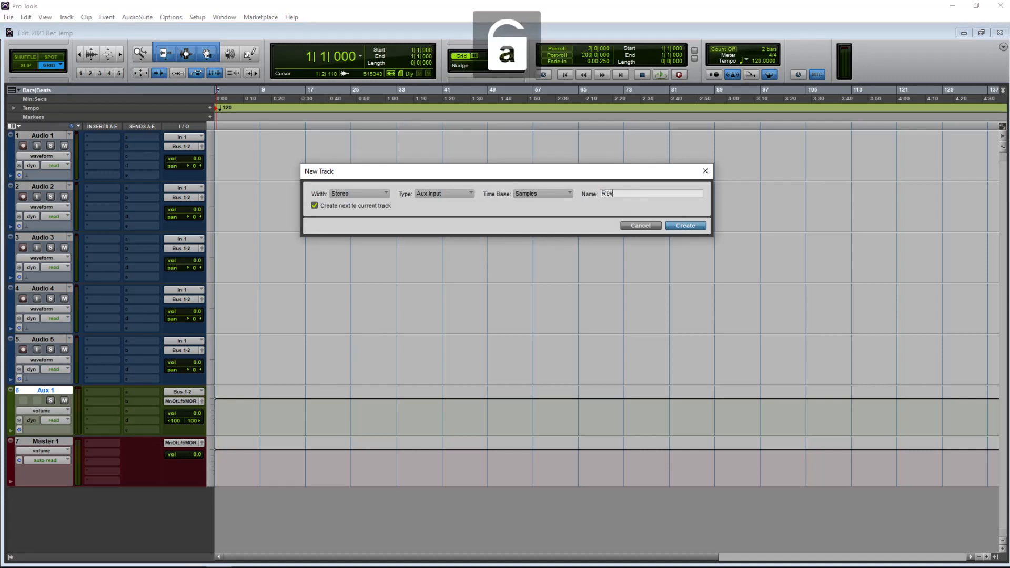
type("eb")
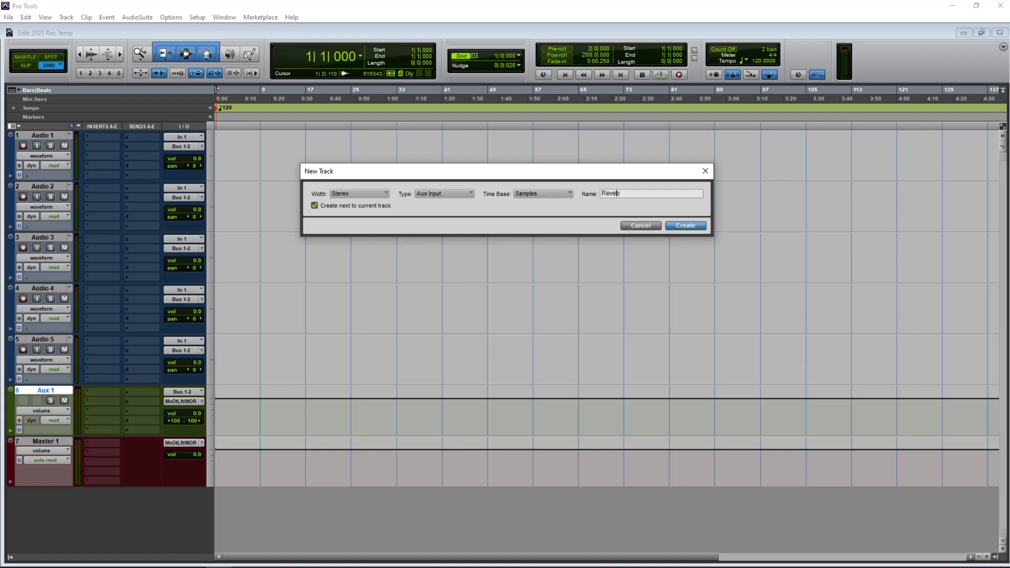
type("r")
left_click_drag(656, 195, 540, 205)
key("Caps_Lock")
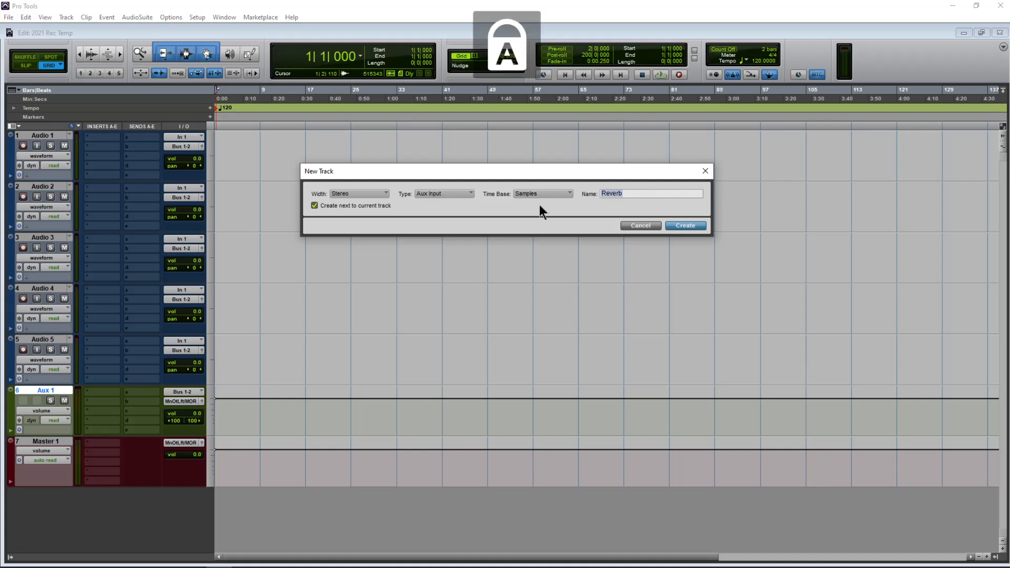
key("BackSpace")
type("R")
key("Caps_Lock")
type("everb")
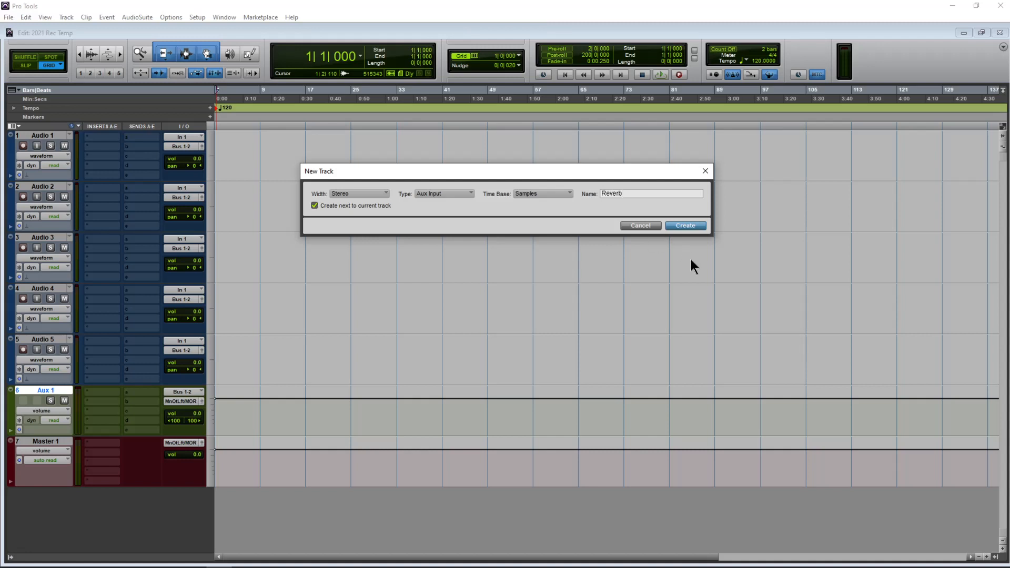
left_click(687, 227)
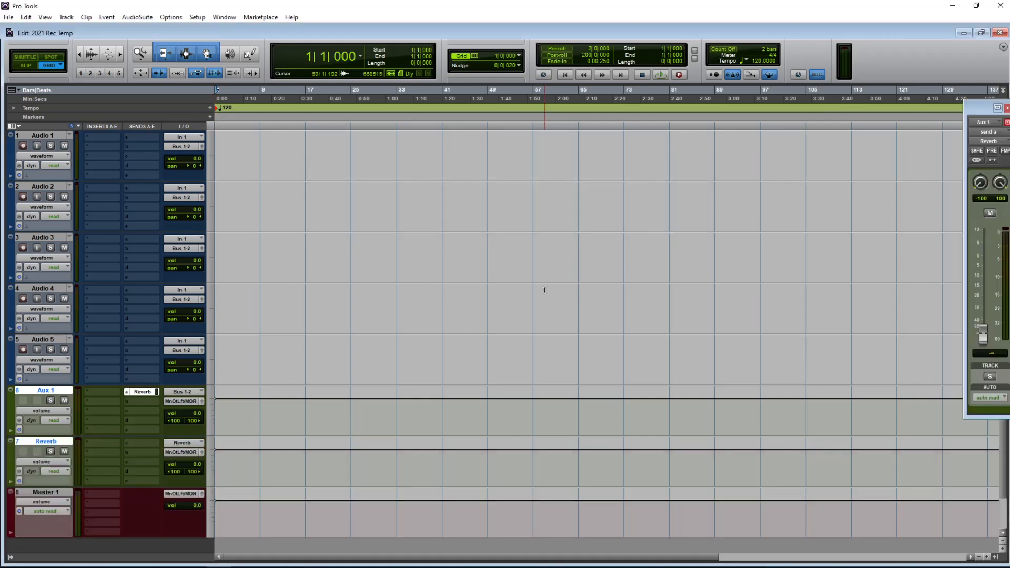
Raise the level of Aux 1's Reverb send to about -21.4 dB and close the send window.
left_click_drag(983, 110, 463, 137)
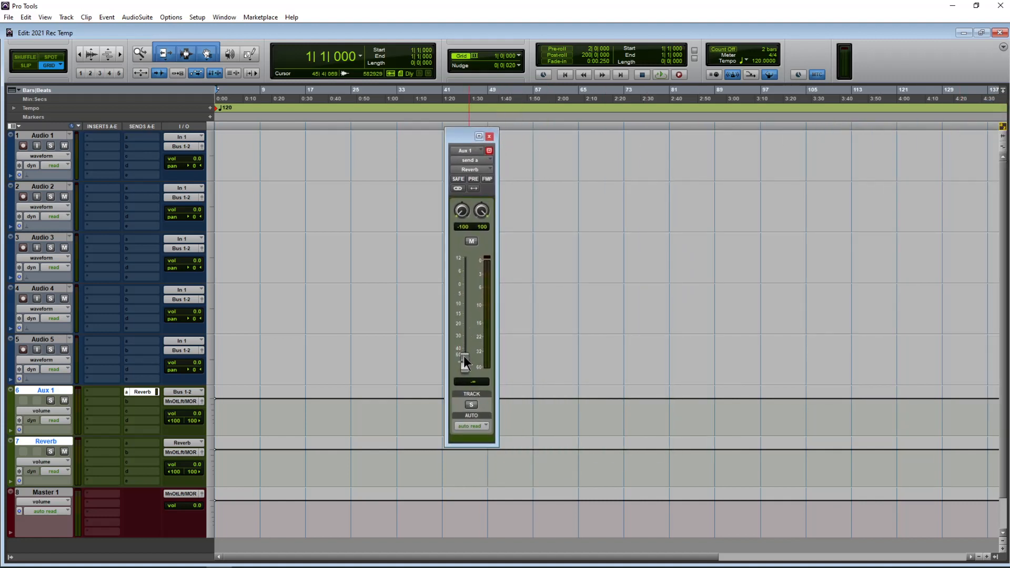
left_click_drag(464, 362, 464, 320)
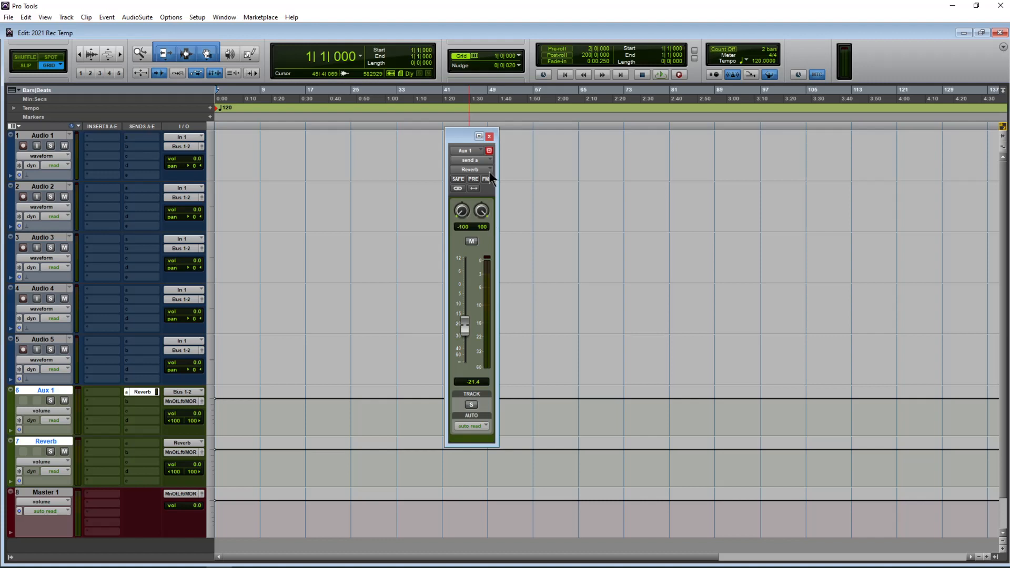
left_click(489, 136)
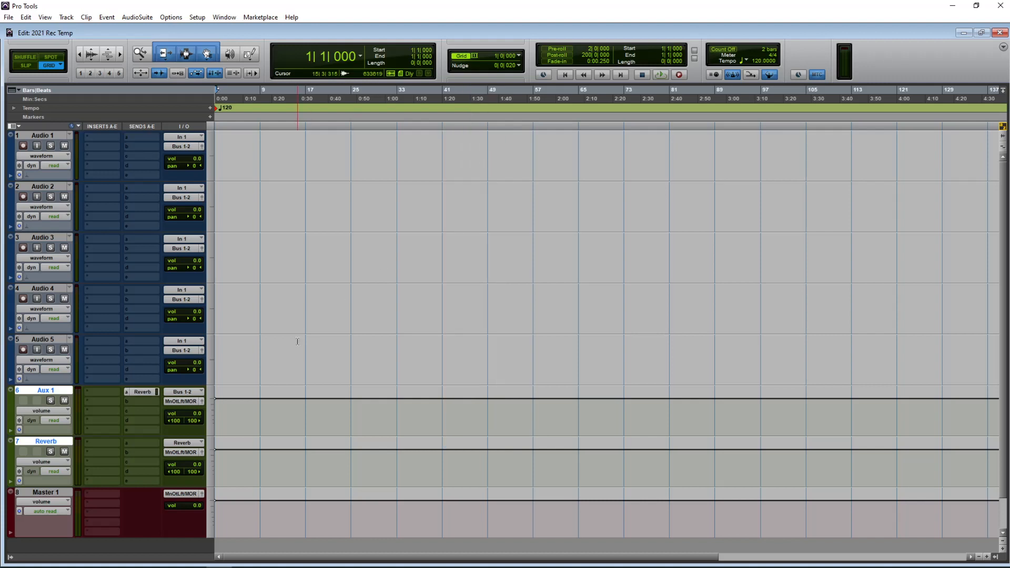
Insert Avid's stereo D-Verb plug-in in the first insert slot of the Reverb track.
left_click(91, 444)
mouse_move(124, 482)
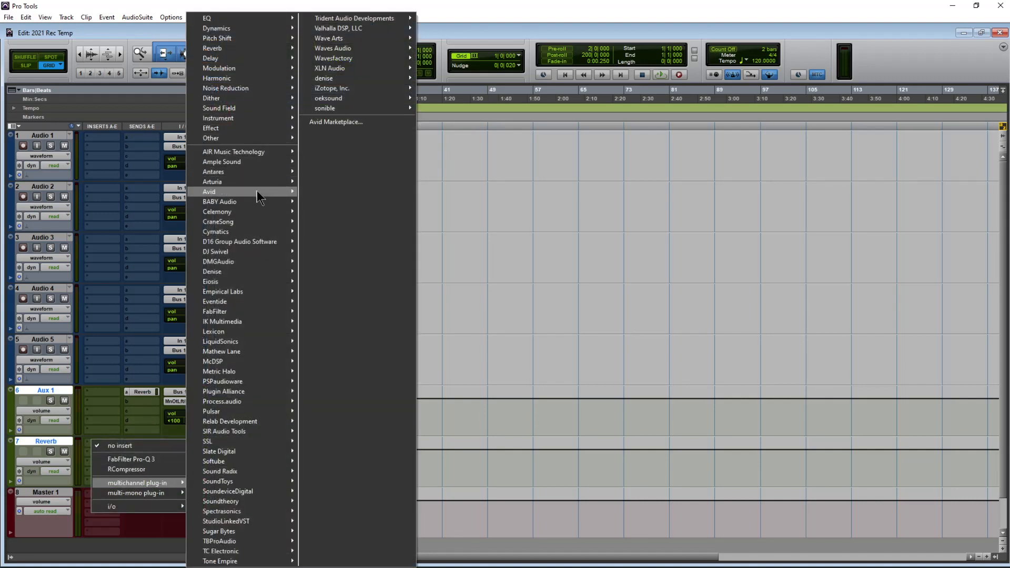
mouse_move(257, 190)
left_click(360, 240)
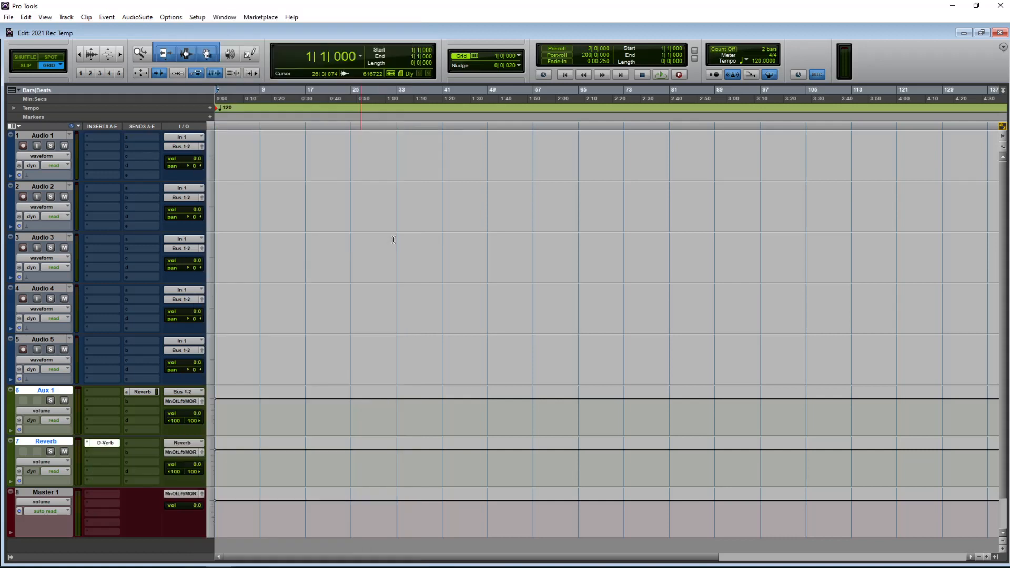
Choose the Plate algorithm in D-Verb, adjust its pre-delay slightly and close the plug-in window.
left_click(185, 117)
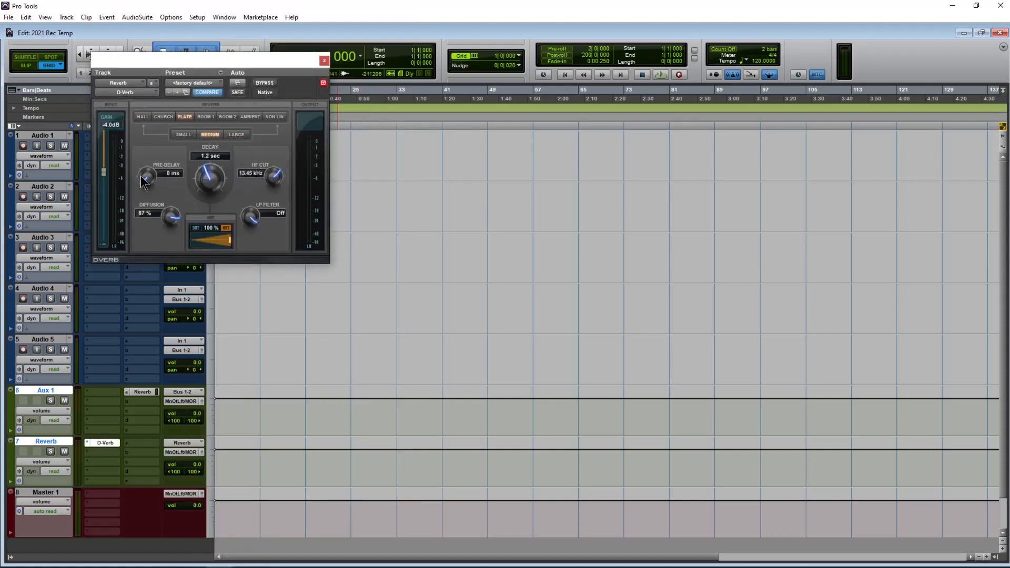
left_click_drag(141, 177, 142, 171)
left_click(324, 59)
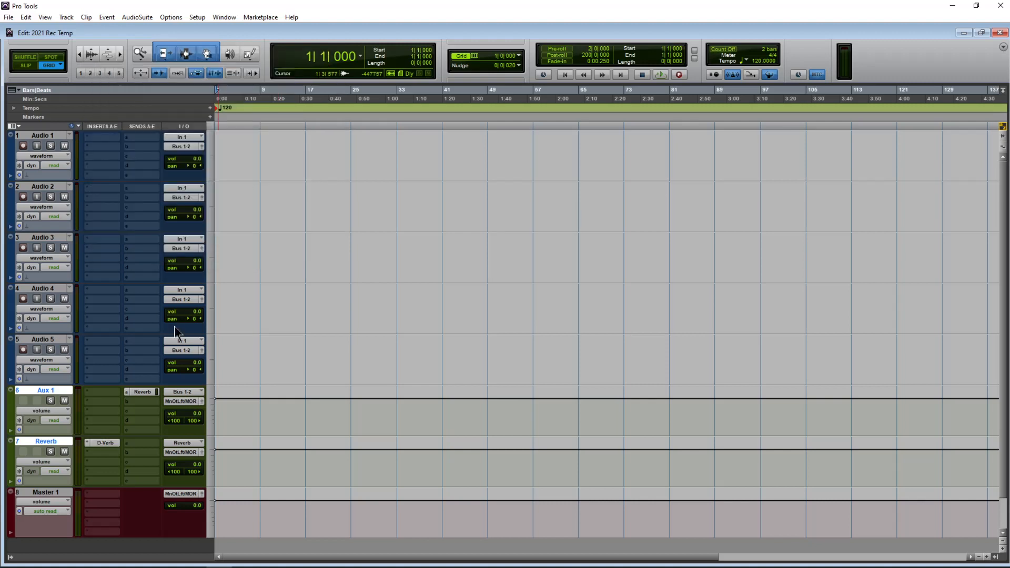
Add a send from Aux 1's second send slot to a new stereo aux input track named Delay.
left_click(136, 402)
mouse_move(150, 427)
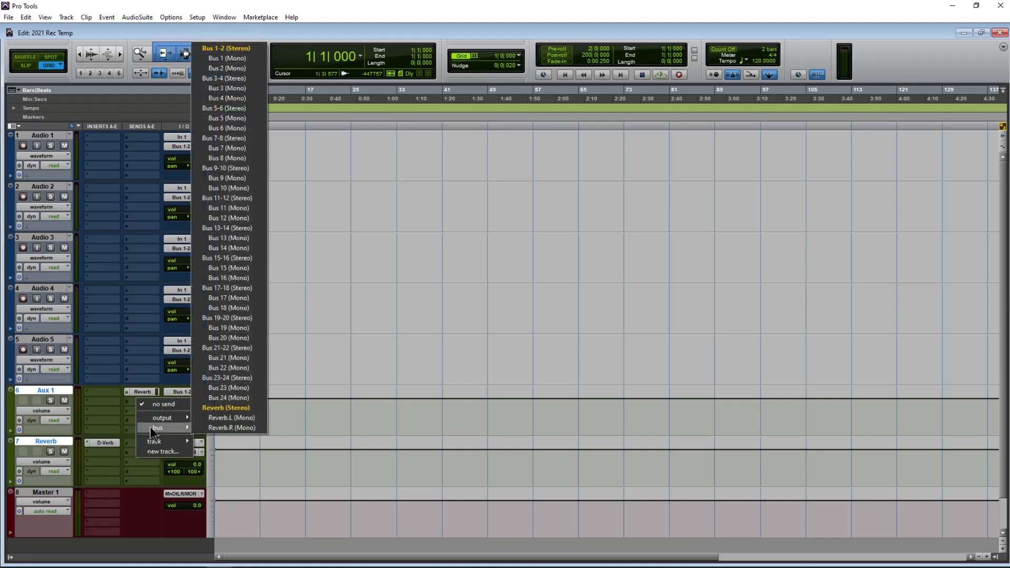
left_click(153, 451)
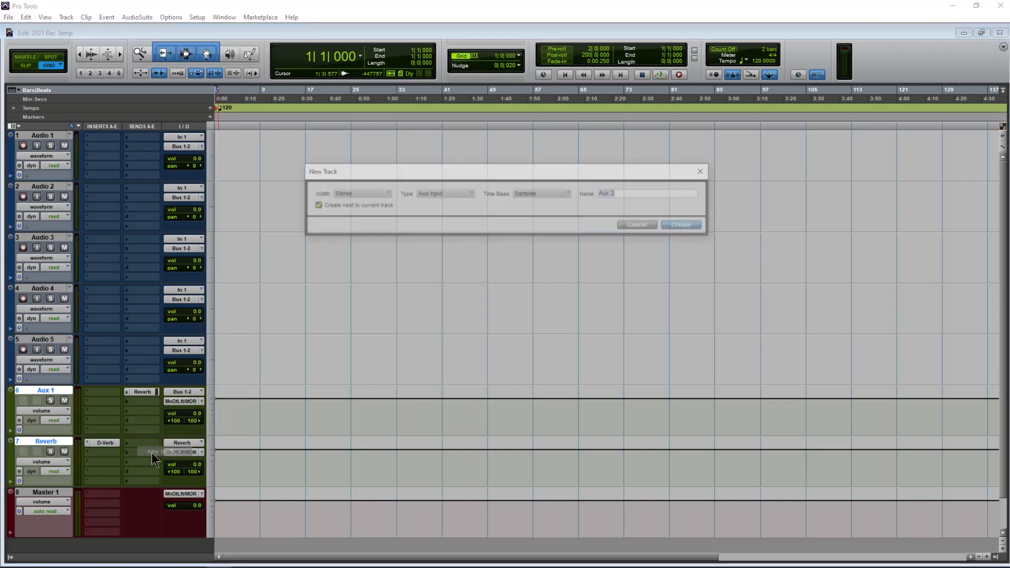
key("Caps_Lock")
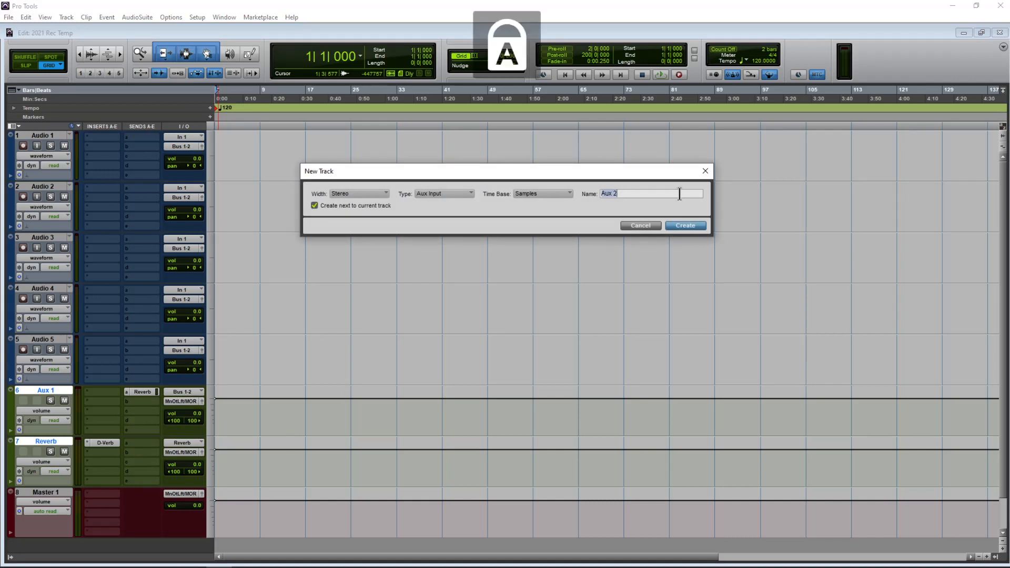
type("D")
key("Caps_Lock")
type("el")
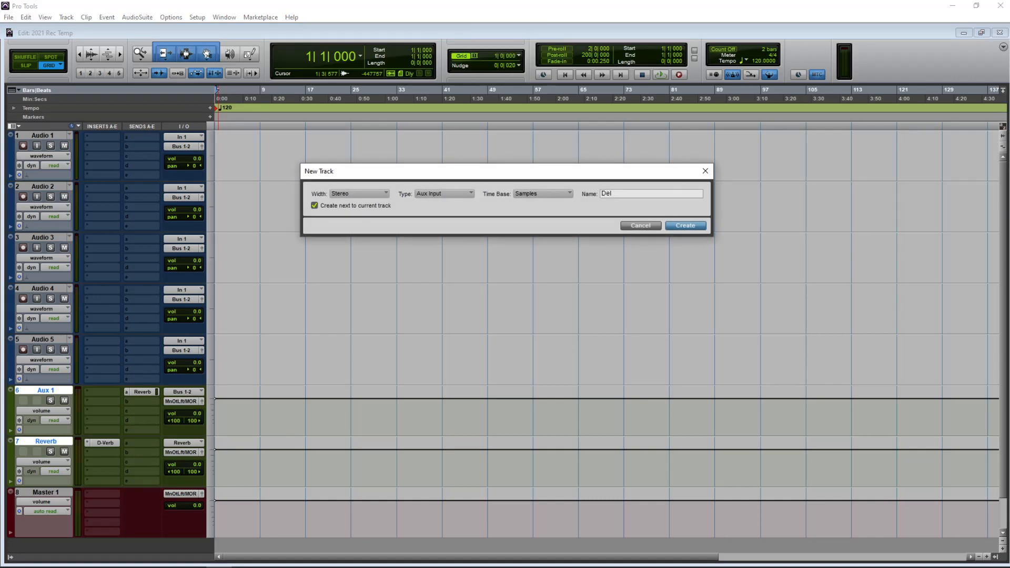
type("at")
type("y")
key("Return")
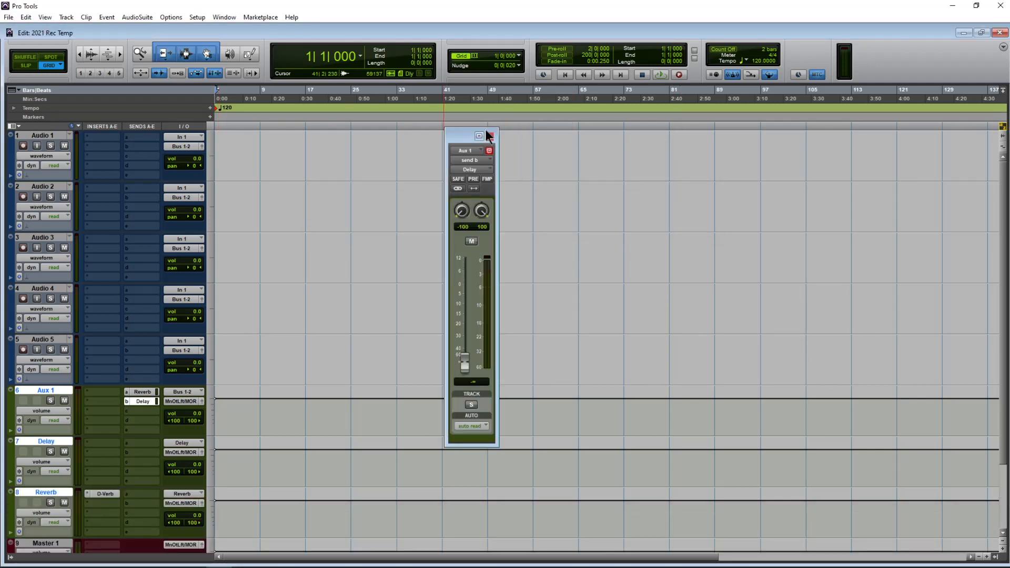
Raise the level of Aux 1's Delay send moderately and close the send window.
left_click_drag(468, 135, 510, 122)
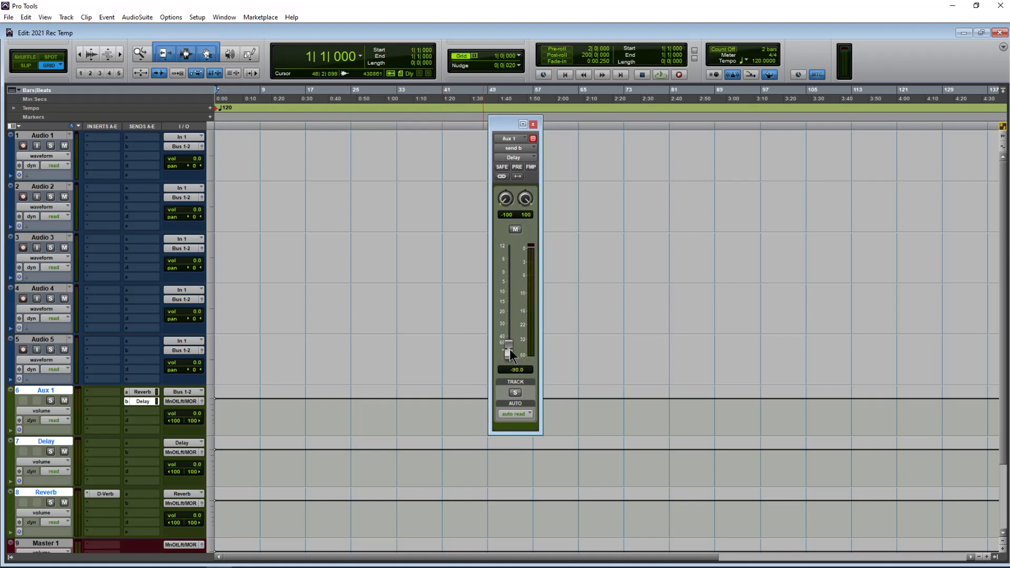
left_click_drag(509, 349, 514, 323)
left_click(533, 125)
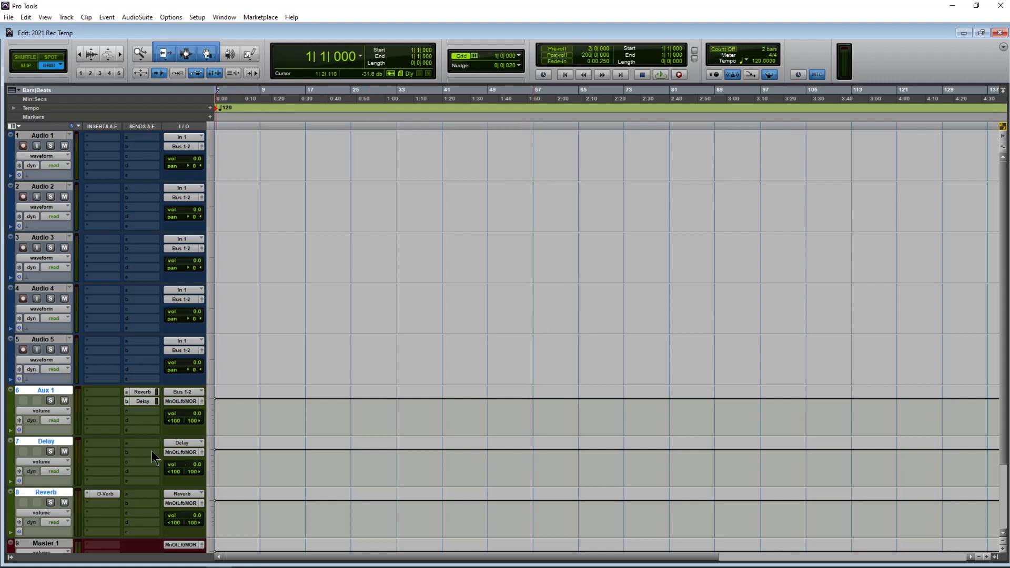
Insert the SoundToys EchoBoy Jr (stereo) plug-in in the first insert slot of the Delay track.
left_click(111, 443)
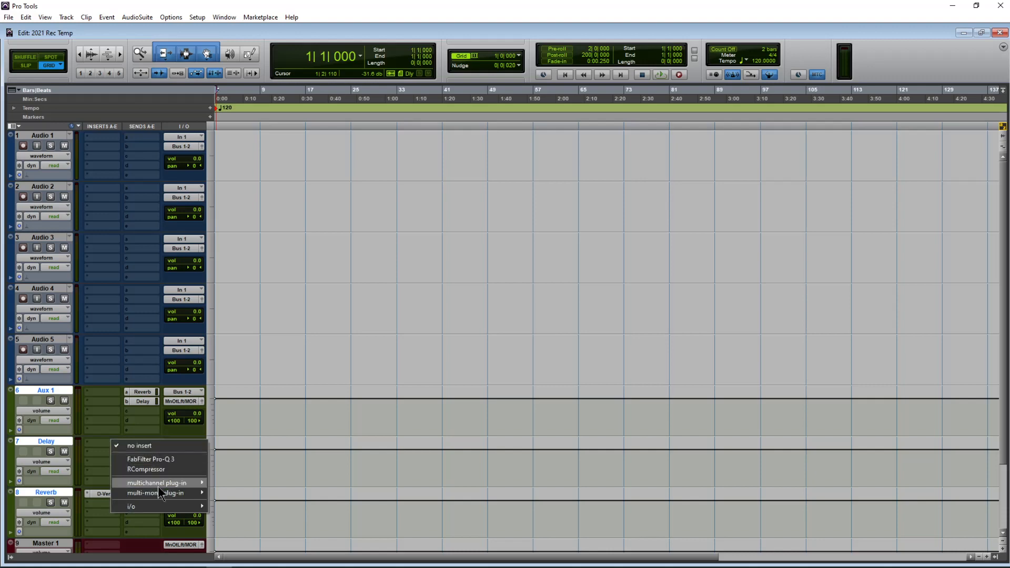
mouse_move(158, 484)
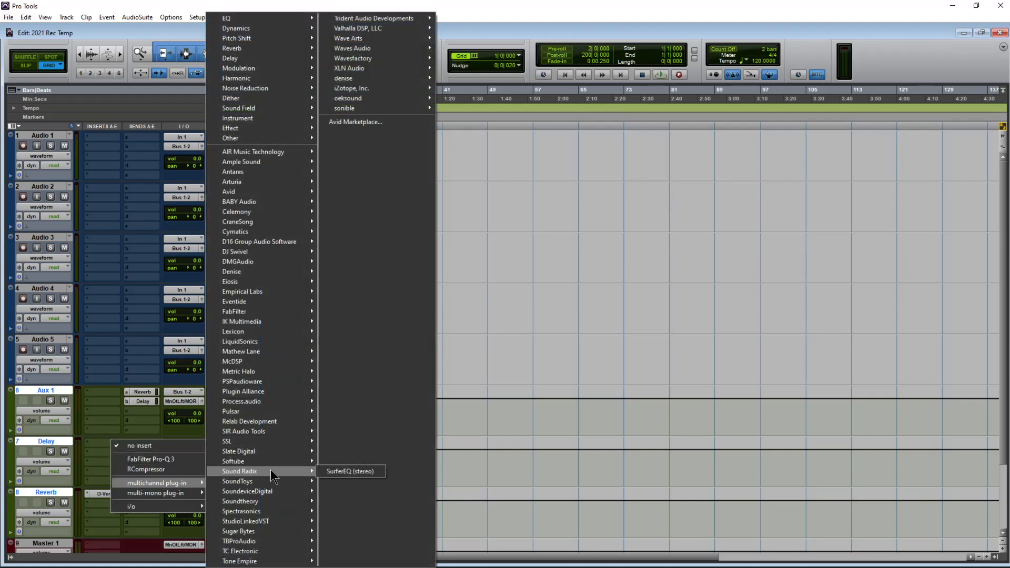
mouse_move(269, 478)
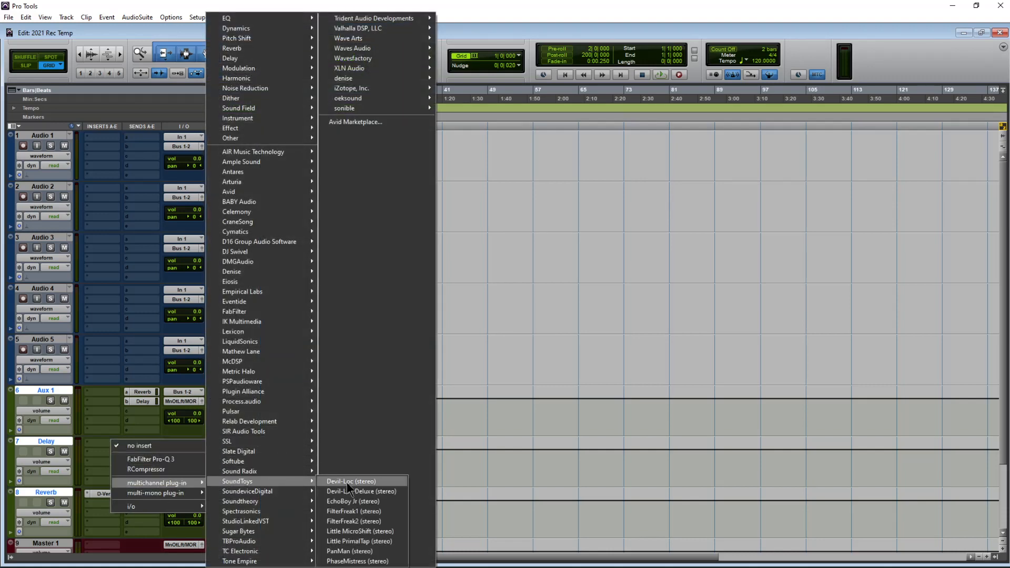
left_click(377, 502)
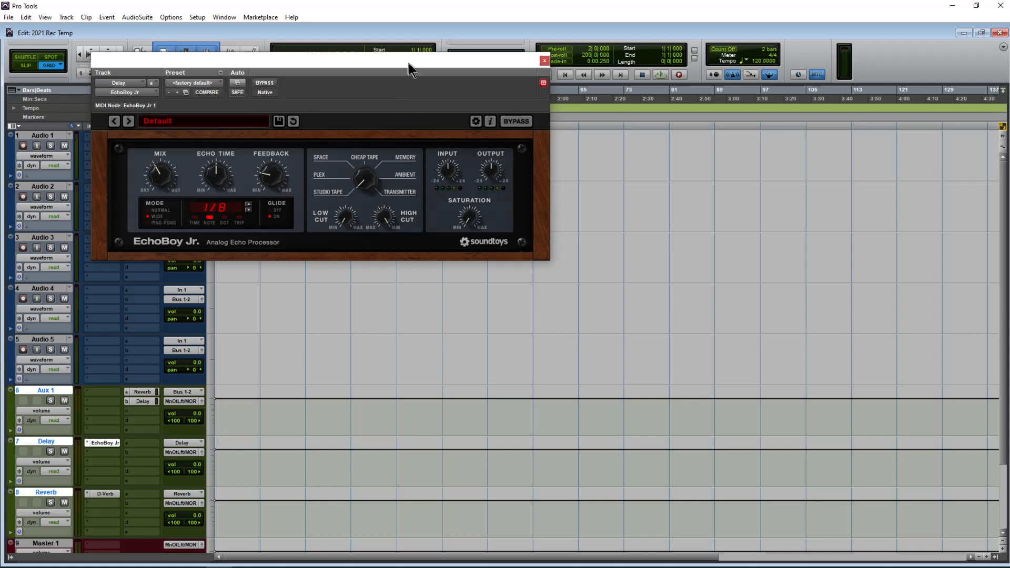
Set EchoBoy Jr.'s echo time to a 1/4 note and its mix fully wet, adjust the echo style knob and close the plug-in.
left_click_drag(410, 69, 605, 110)
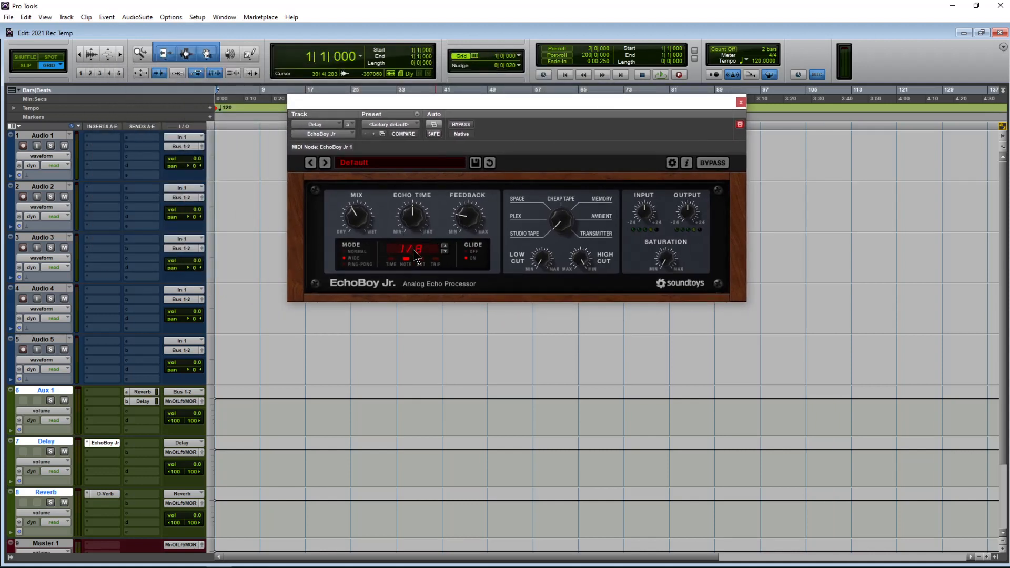
left_click_drag(420, 225, 464, 261)
left_click_drag(364, 225, 415, 134)
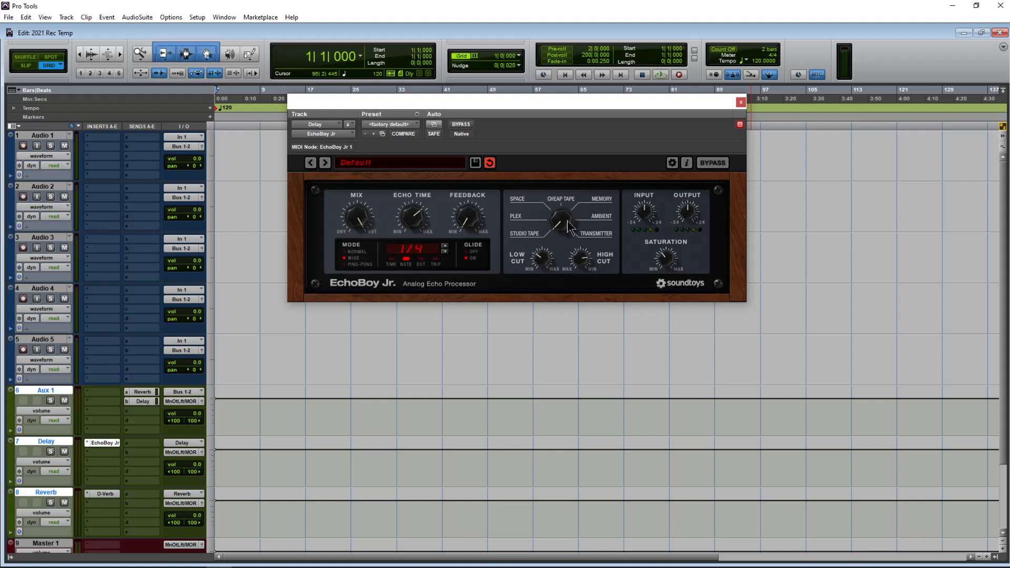
left_click_drag(566, 219, 565, 206)
left_click(738, 101)
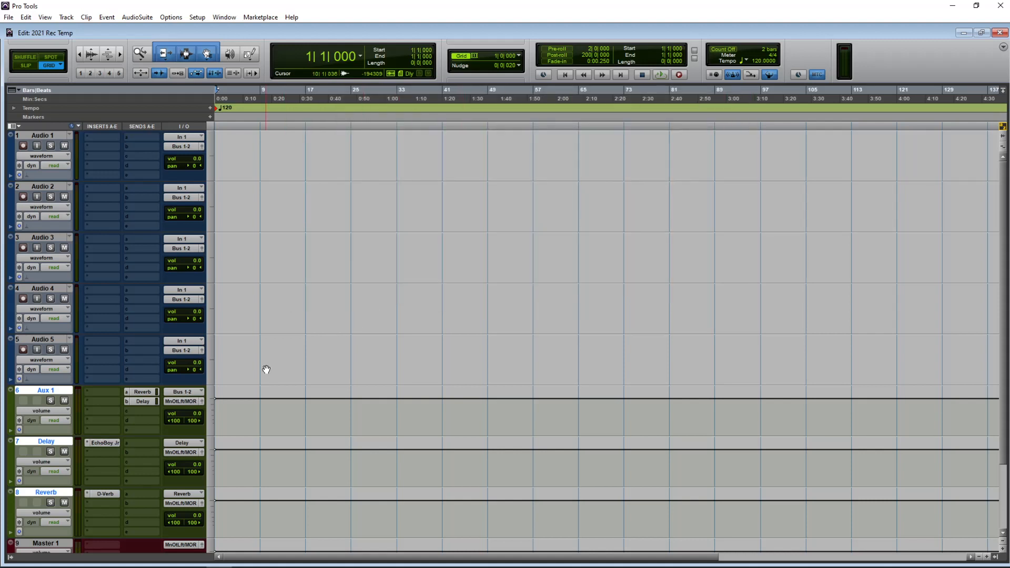
Insert the Scheps Omni Channel (stereo) dynamics plug-in in the first insert slot of Aux 1.
left_click(102, 393)
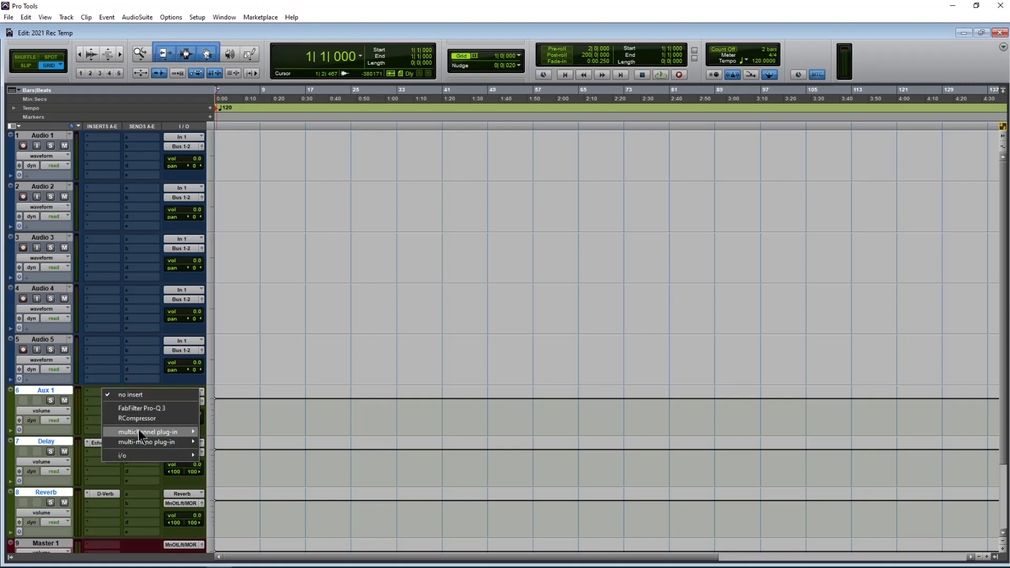
mouse_move(140, 431)
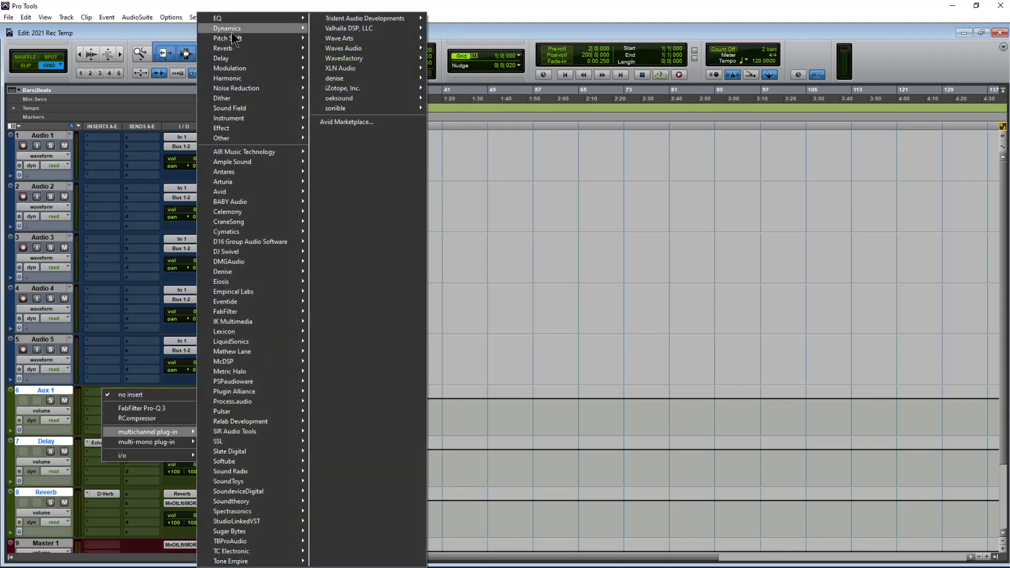
mouse_move(232, 29)
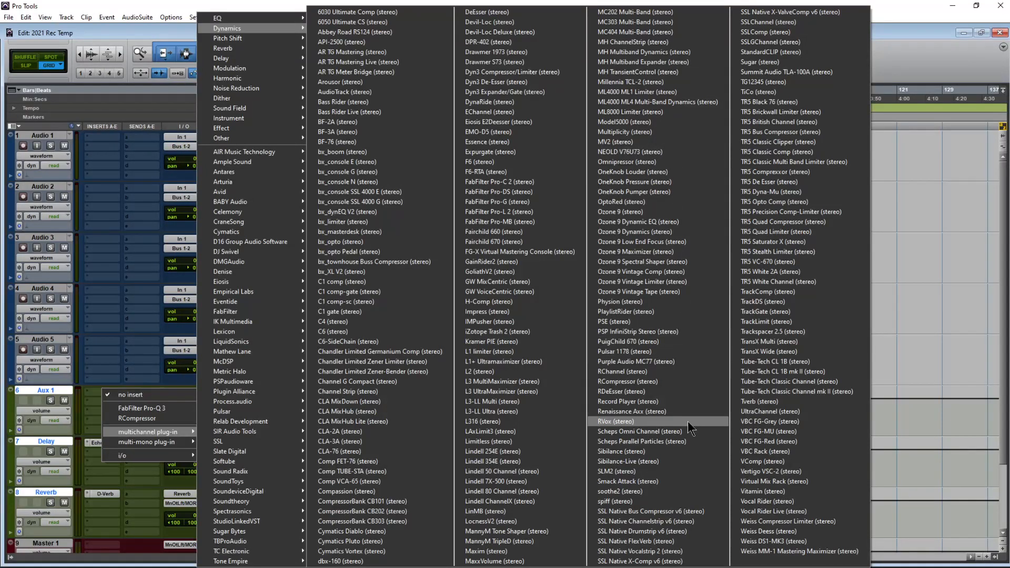
left_click(673, 432)
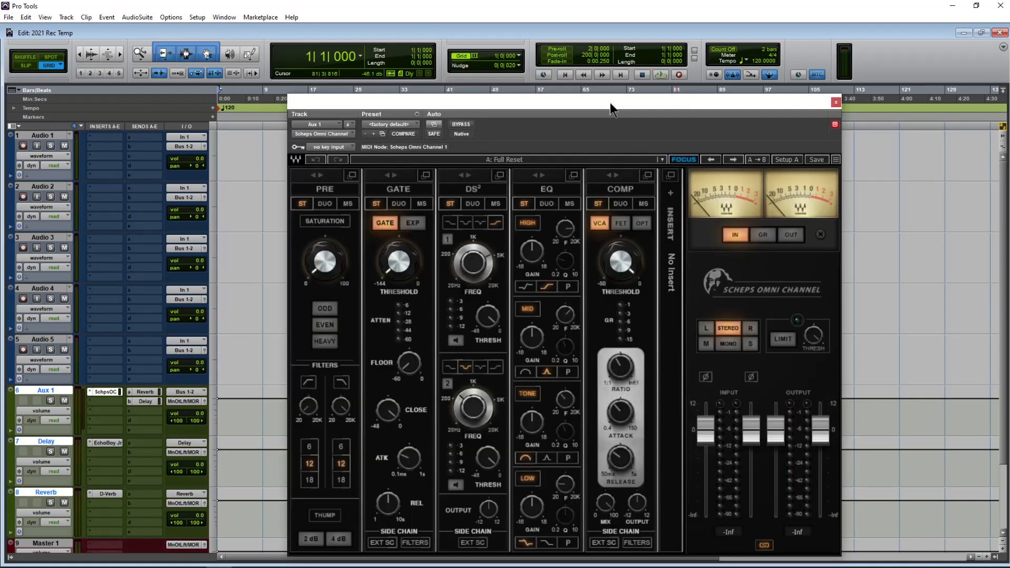
Load the Andrew Scheps factory preset Vocal 3 (Present) in Scheps Omni Channel.
left_click_drag(610, 102, 600, 46)
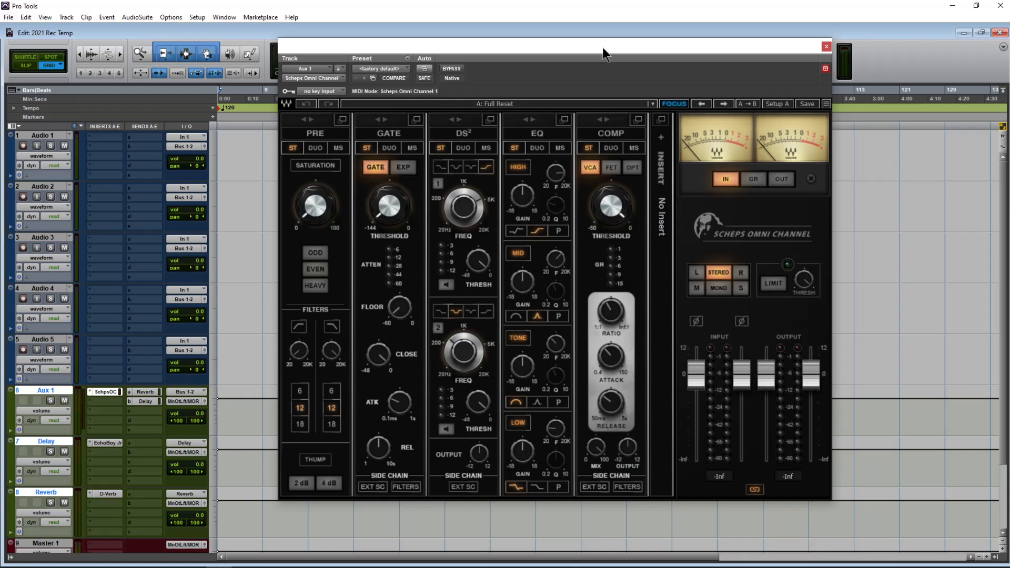
left_click(589, 104)
mouse_move(647, 232)
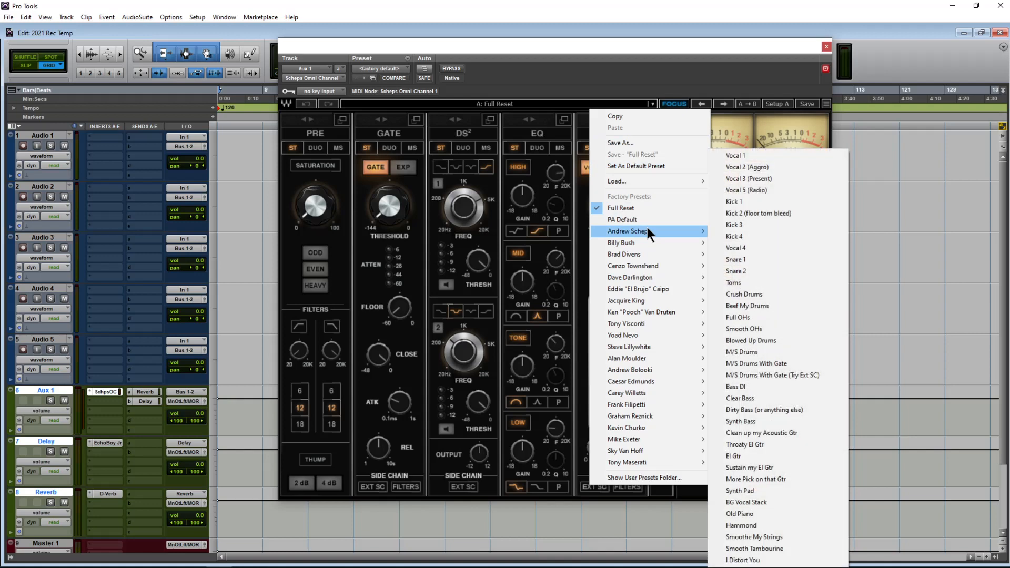
left_click(755, 179)
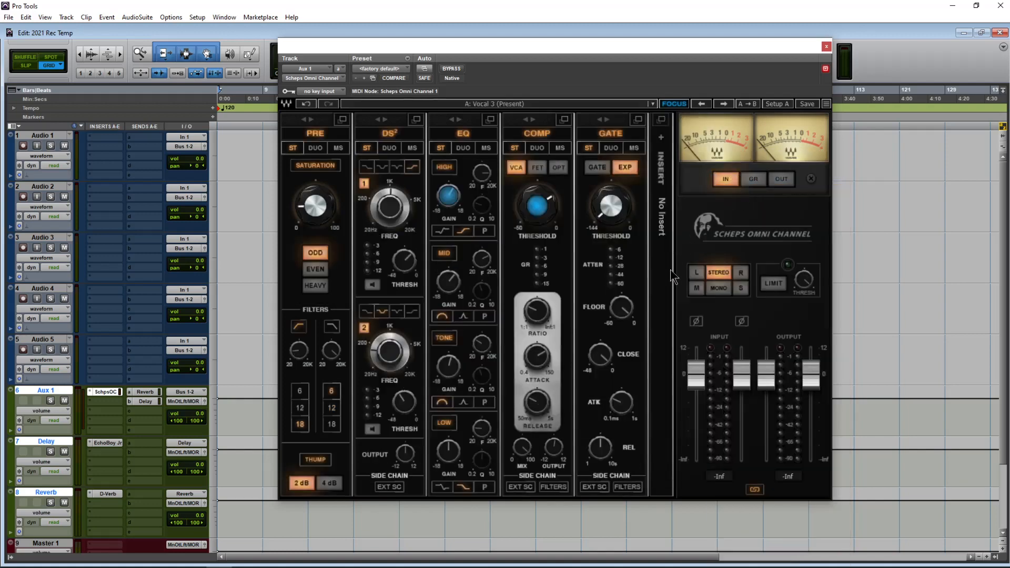
Lower the compressor threshold of Scheps Omni Channel and bring its output level down slightly.
left_click_drag(536, 206, 535, 222)
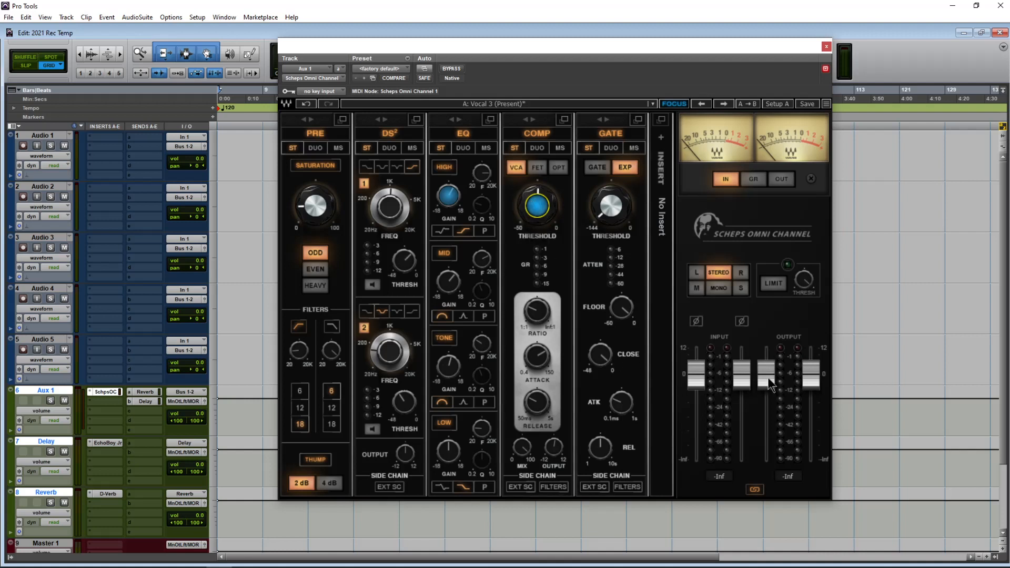
left_click_drag(765, 374, 766, 381)
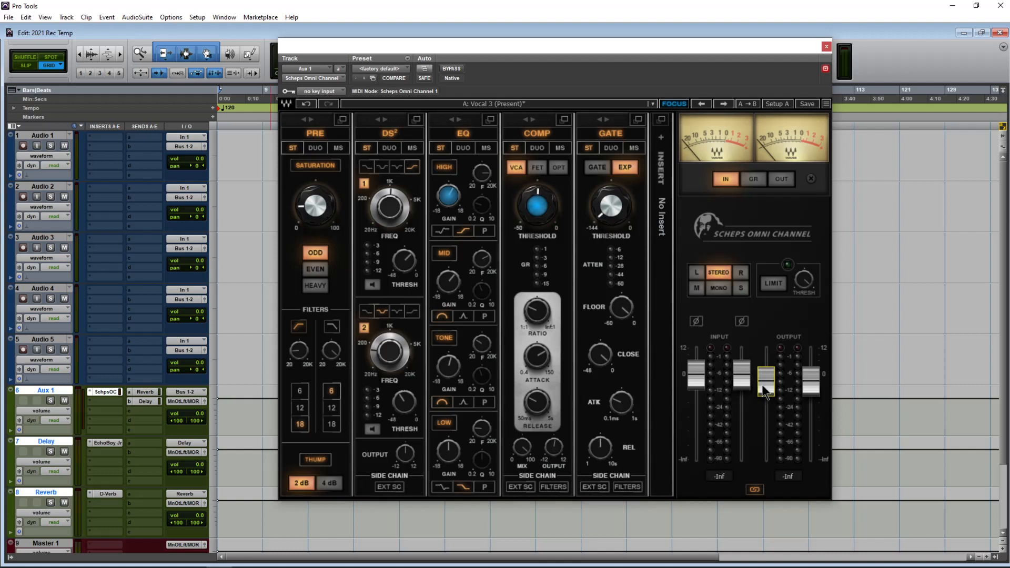
Trim Scheps Omni Channel's linked output faders slightly lower and close the plug-in.
left_click_drag(811, 374, 811, 379)
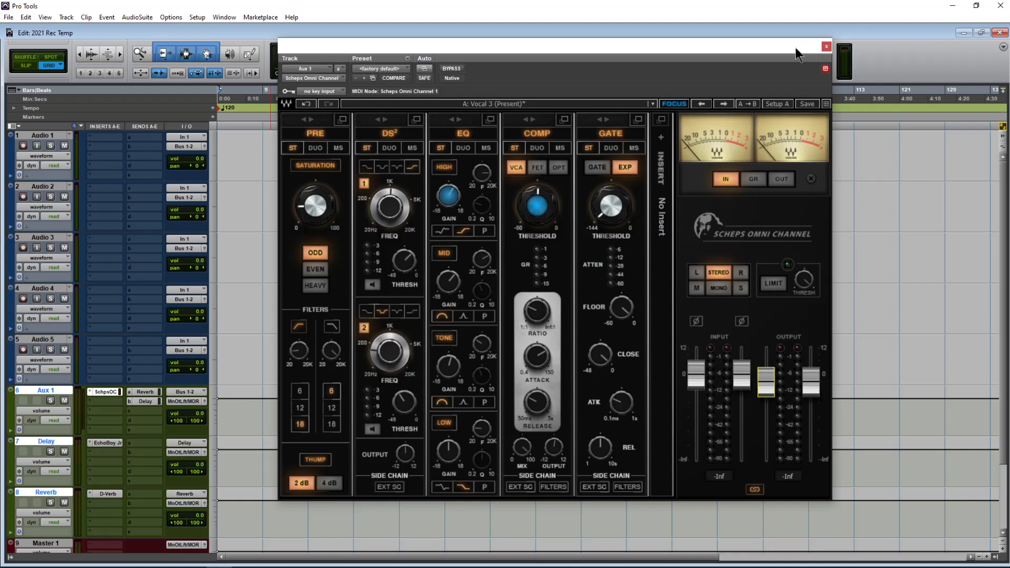
left_click(827, 47)
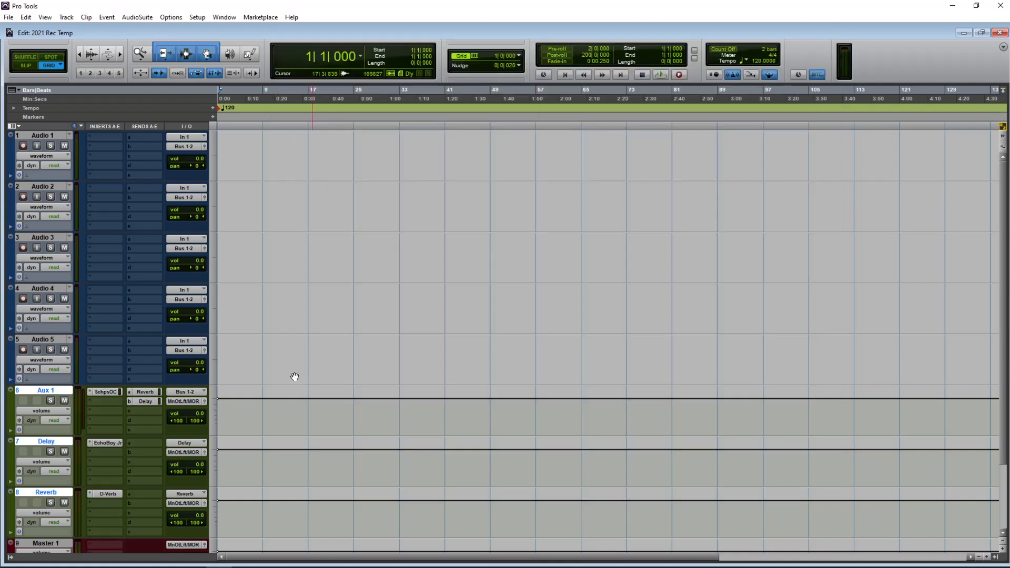
Insert the API-2500 (stereo) dynamics plug-in in the first insert slot of Master 1.
left_click(106, 546)
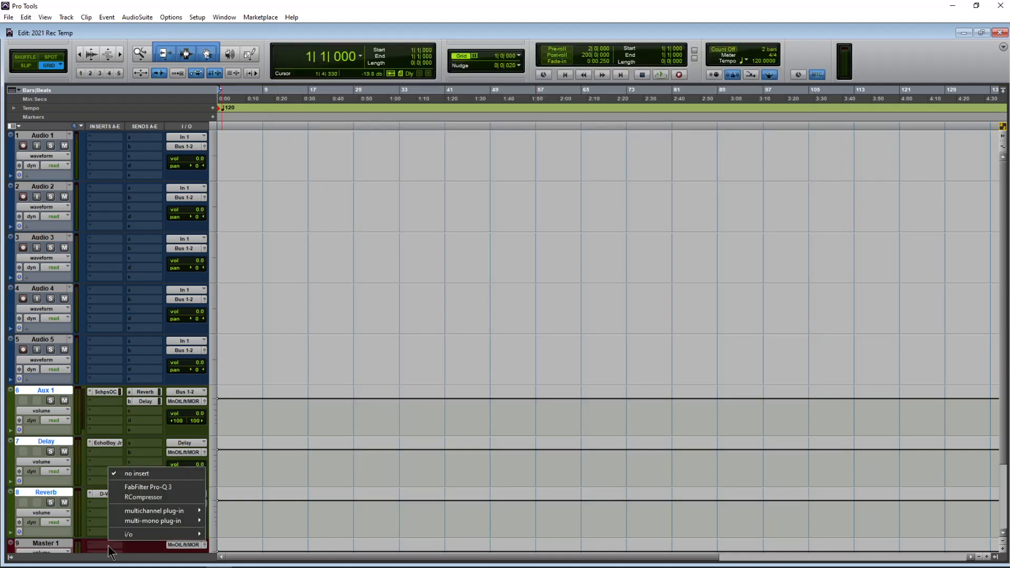
mouse_move(182, 511)
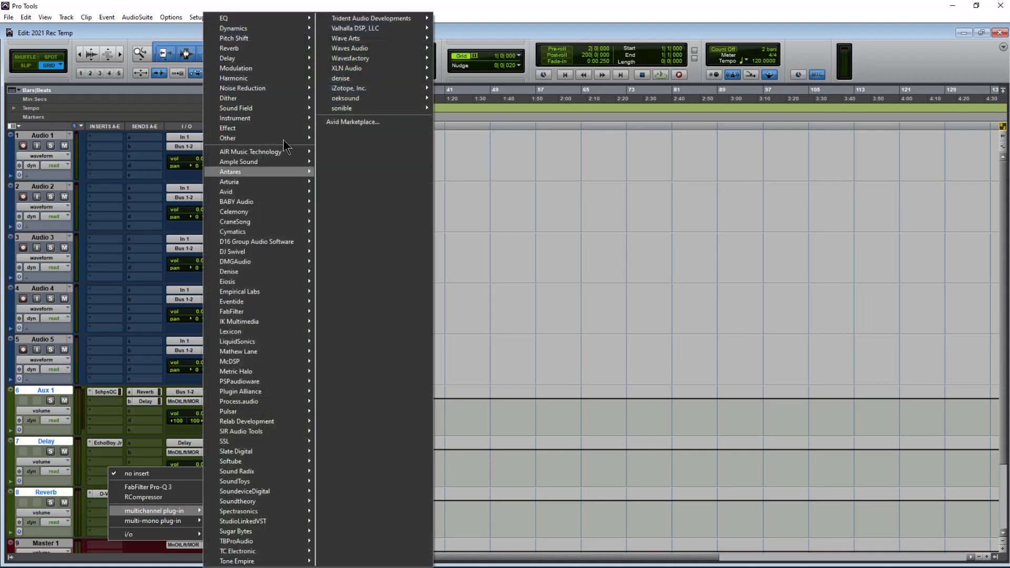
mouse_move(288, 30)
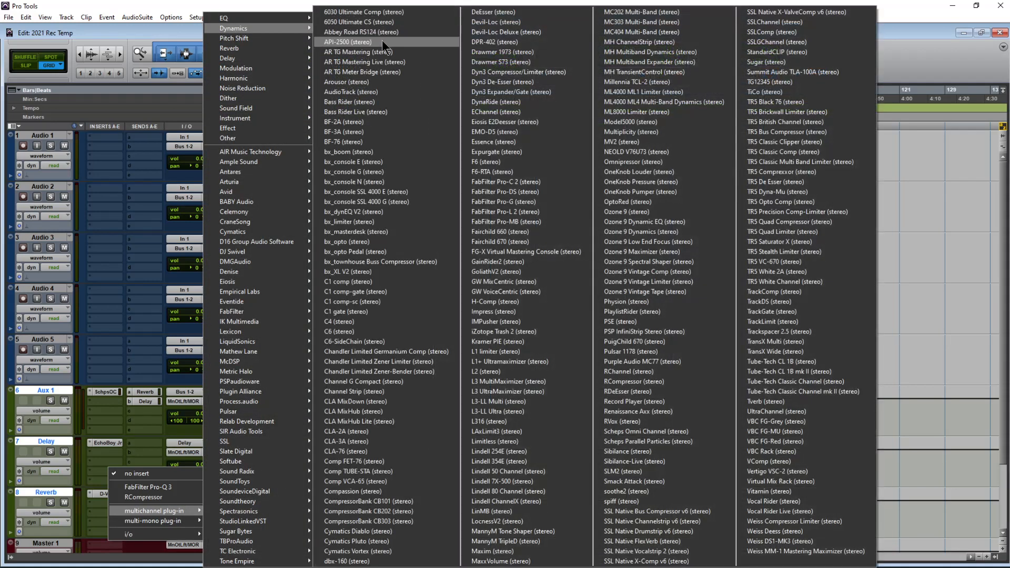
left_click(382, 41)
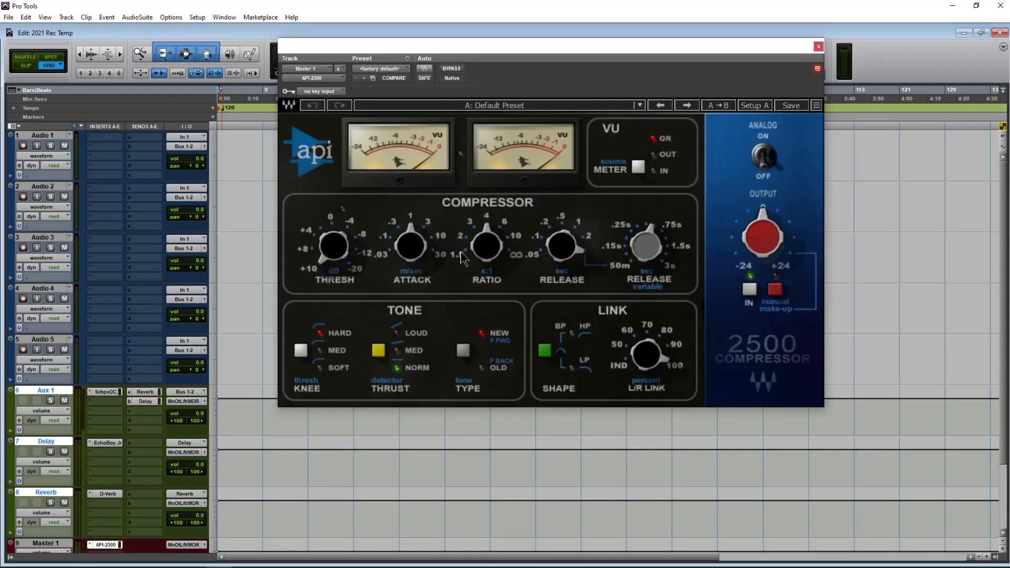
Set API-2500's ratio to 3:1, attack to 30 ms and threshold to about 5.24 dB, and toggle its analog switch.
left_click_drag(486, 245, 485, 251)
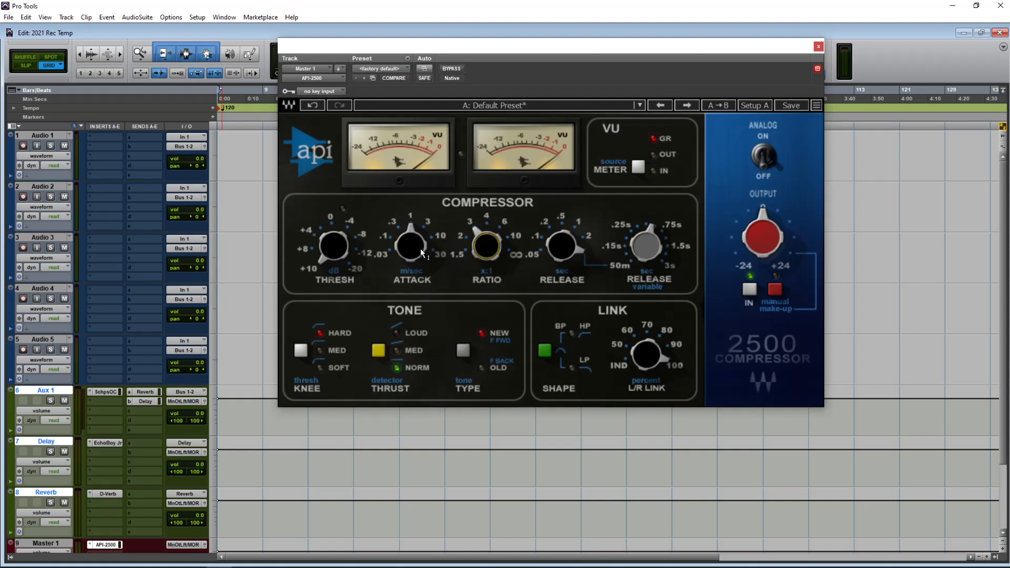
left_click_drag(421, 253, 421, 227)
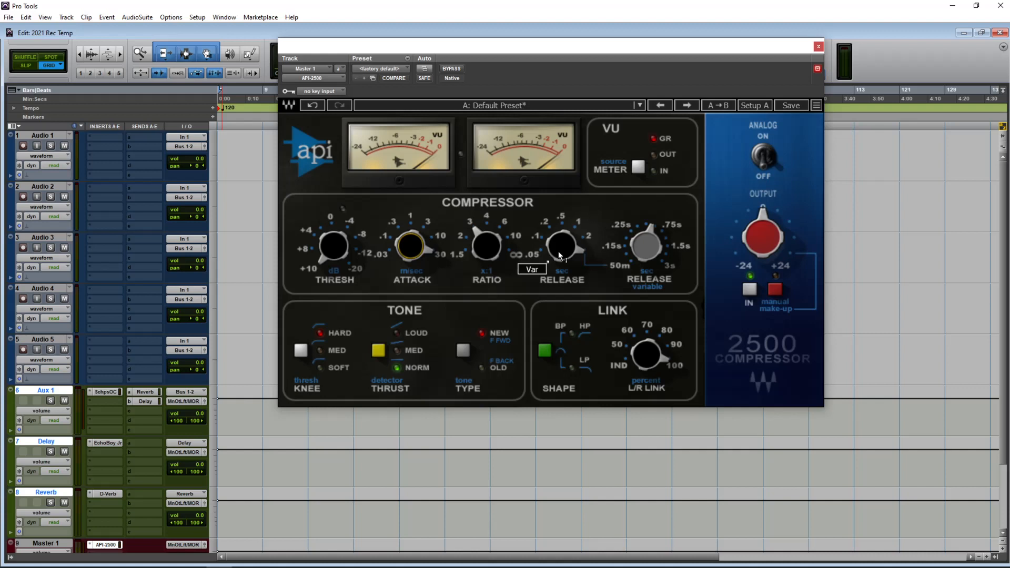
left_click(766, 160)
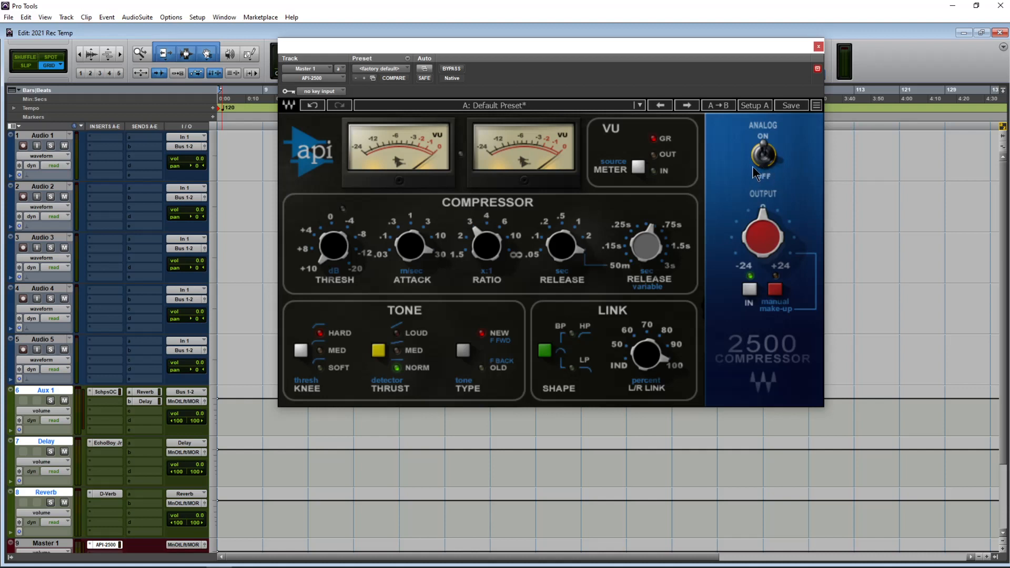
left_click_drag(326, 236, 326, 221)
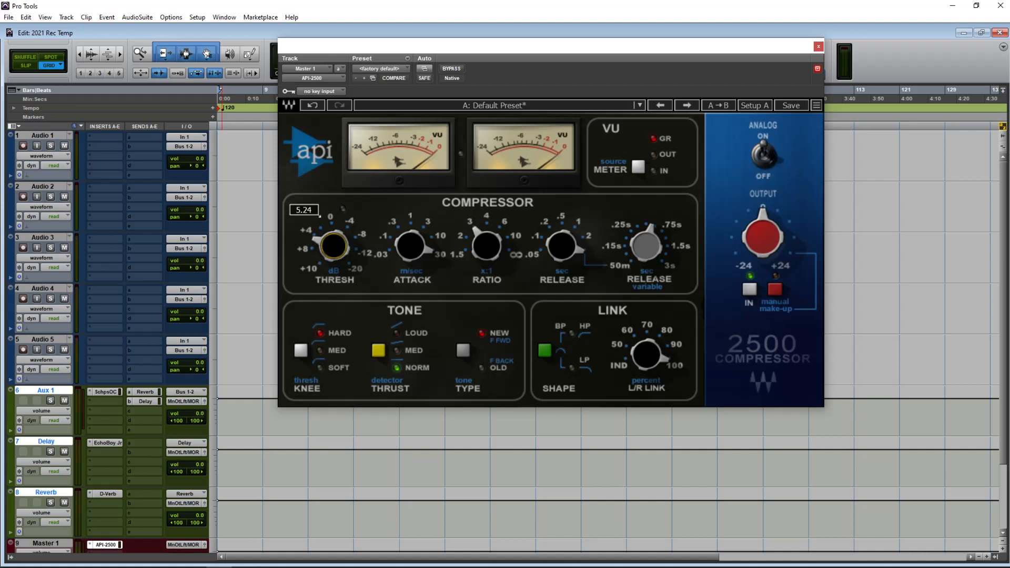
Set API-2500's tone type to Old, adjust its detector thrust and close the plug-in.
left_click(465, 351)
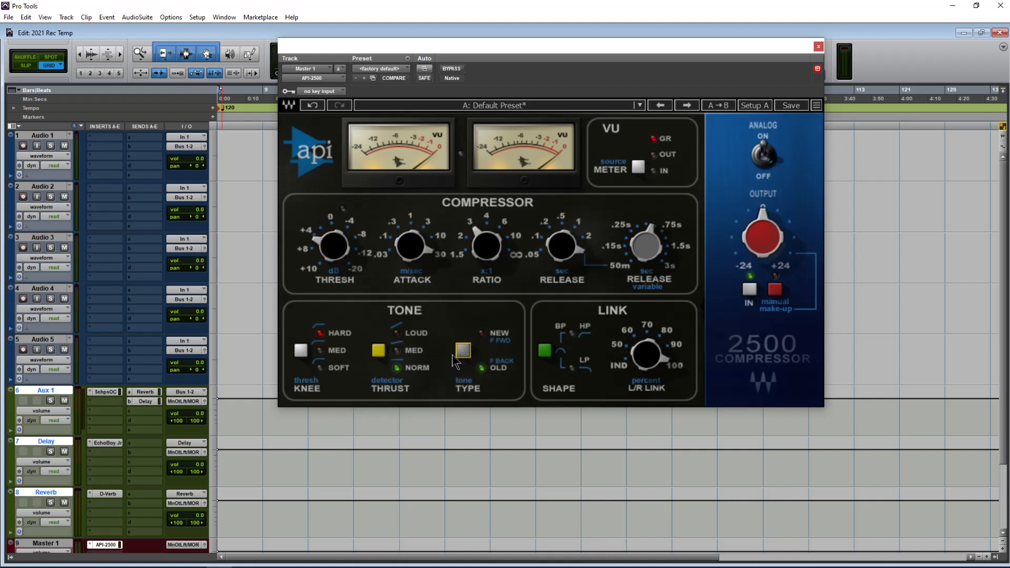
left_click(384, 353)
left_click(819, 47)
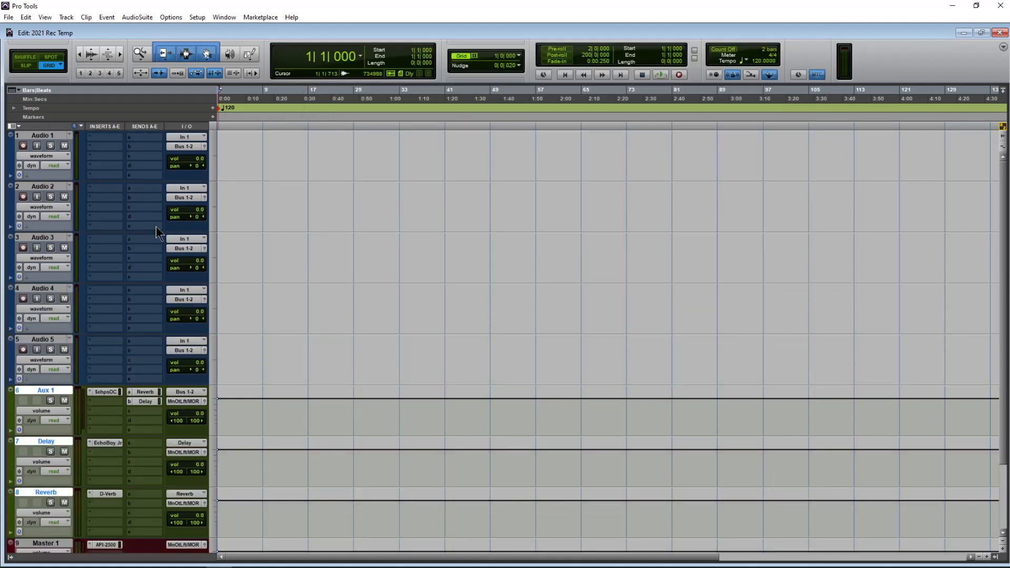
Insert Antares Auto-Tune EFX AAX (mono) in Audio 1's first insert slot, reposition its window and close it.
left_click(105, 137)
mouse_move(138, 176)
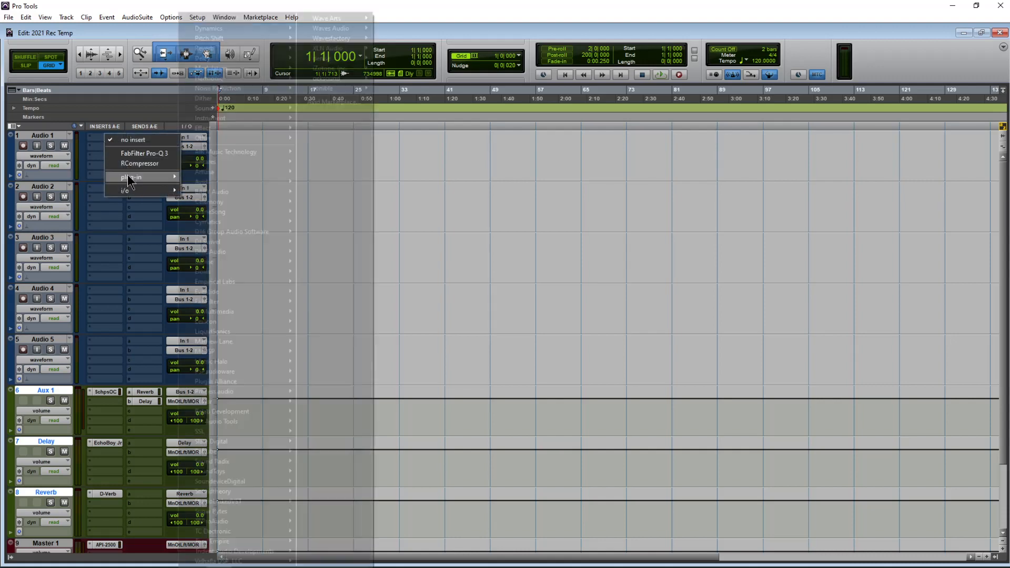
mouse_move(223, 163)
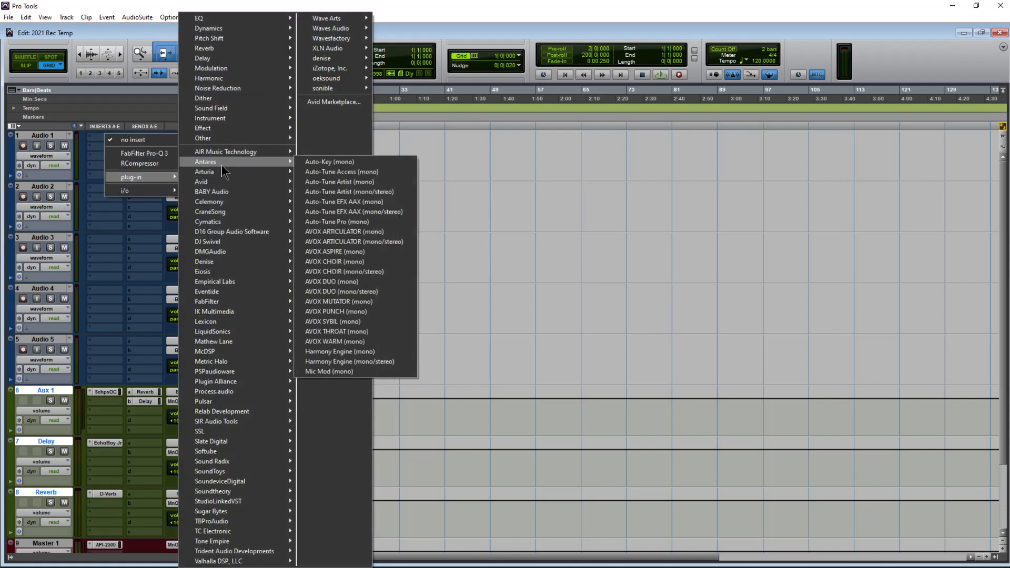
left_click(387, 203)
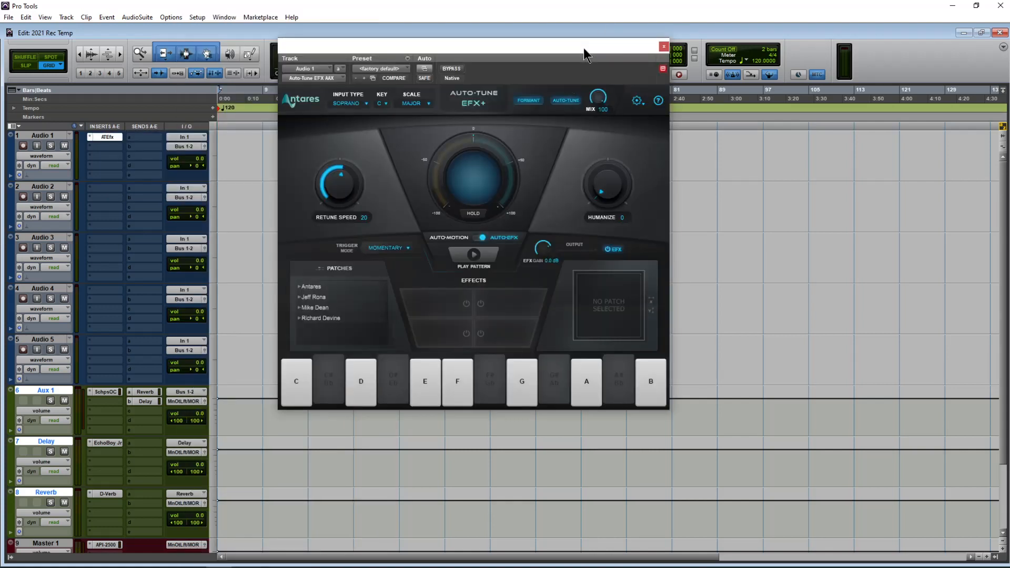
left_click_drag(584, 48, 604, 108)
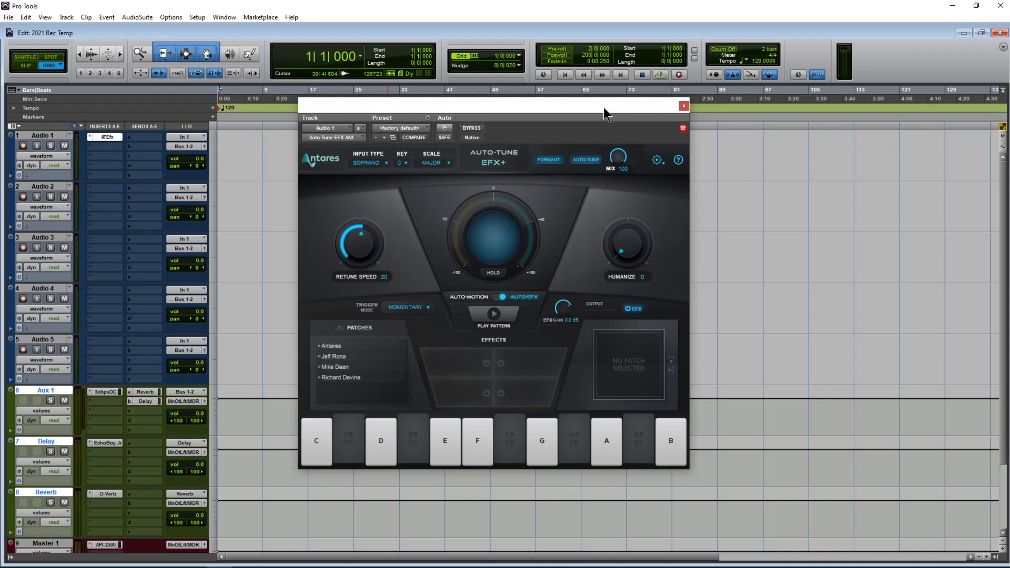
left_click_drag(603, 108, 631, 122)
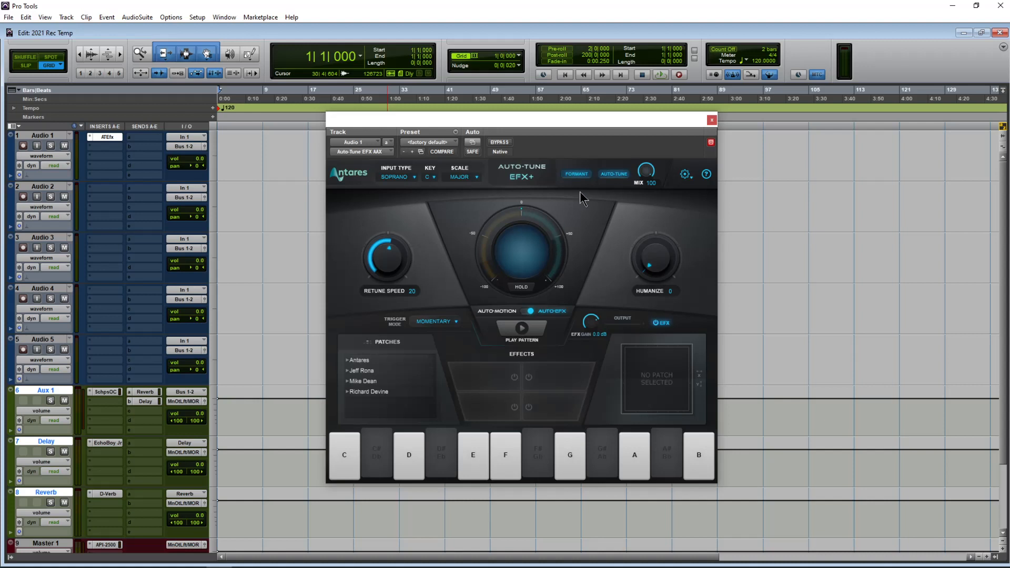
left_click(711, 121)
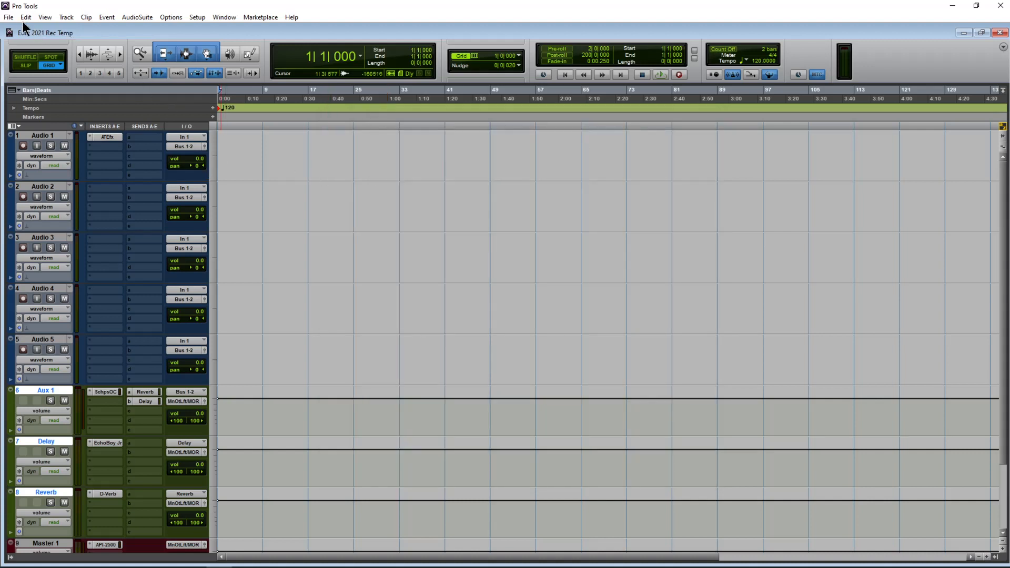
Start an audio import and browse the Storage (E:) drive to FL STUDIO PROJECTS, July 2021 Riddims, Loop 45.
left_click(8, 17)
mouse_move(53, 161)
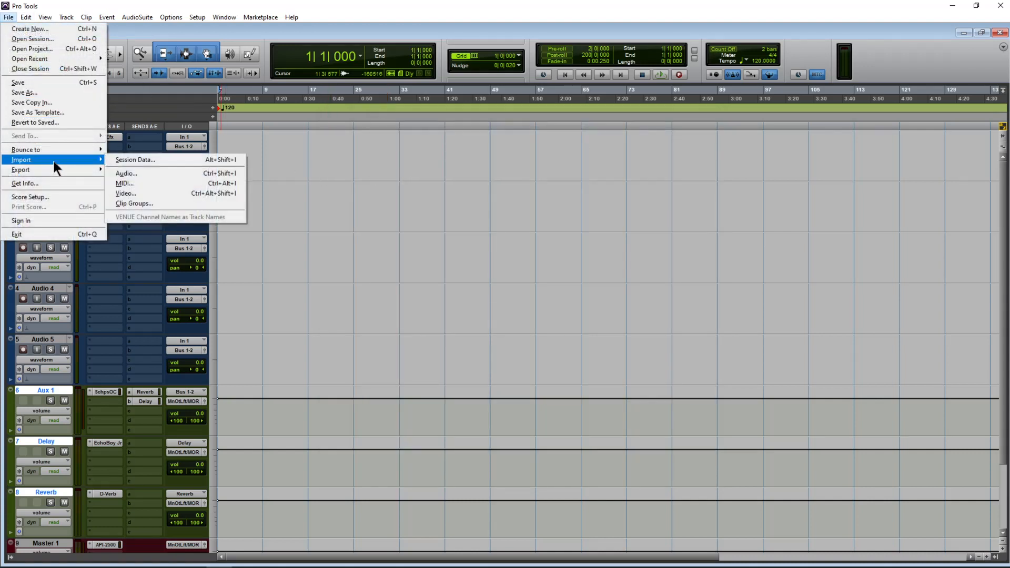
left_click(124, 172)
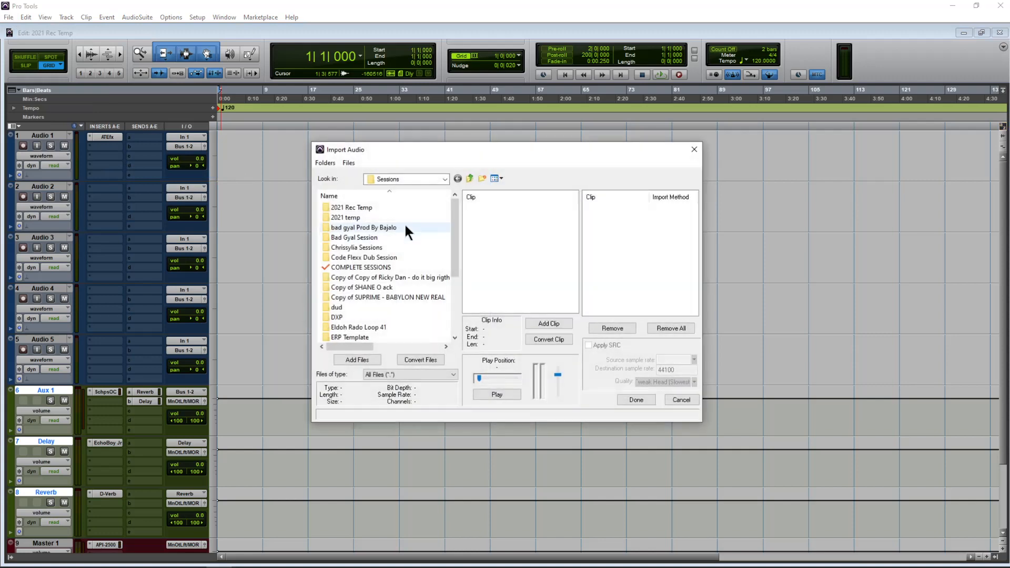
left_click(445, 179)
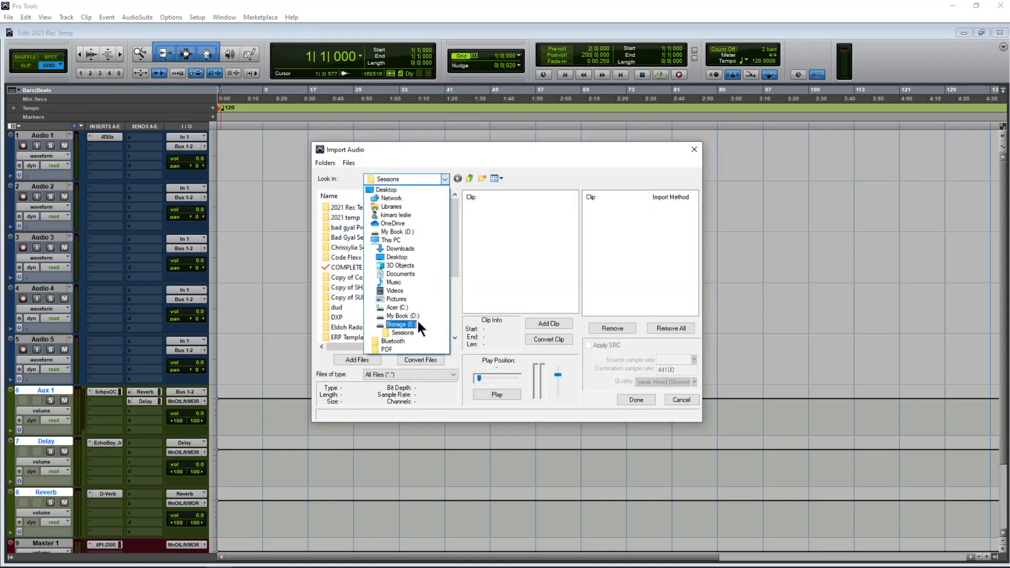
left_click(403, 324)
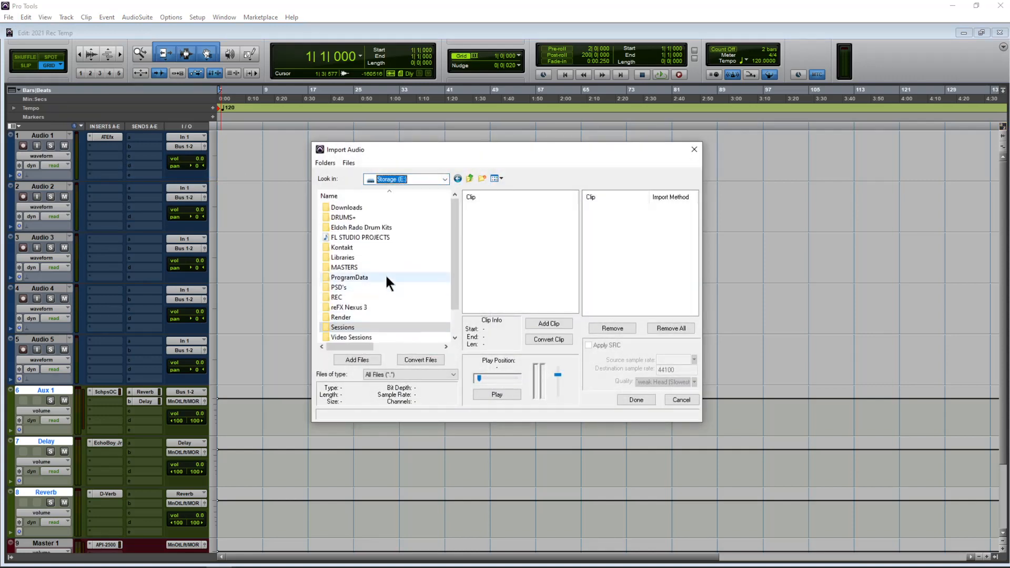
double_click(373, 236)
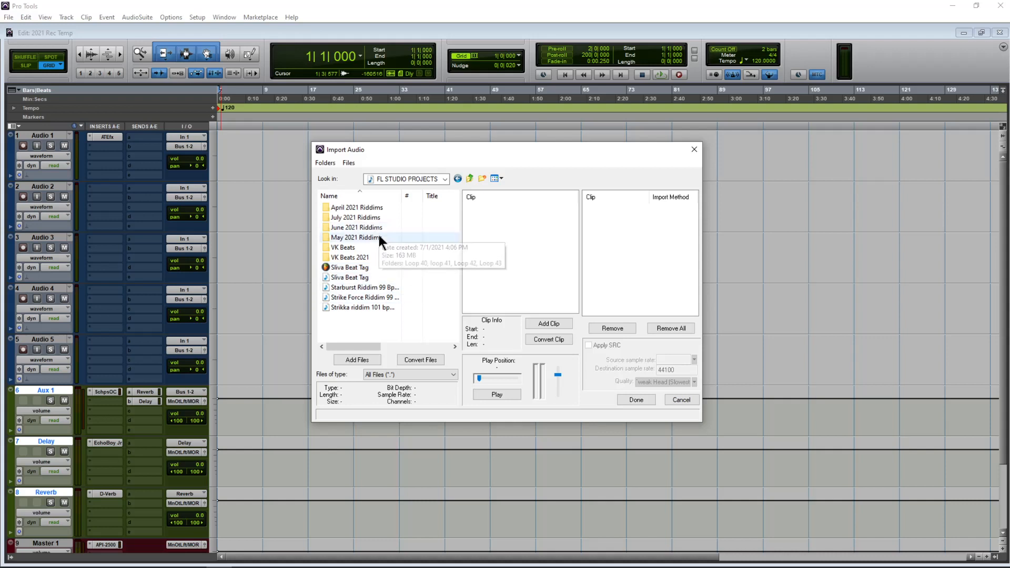
double_click(372, 217)
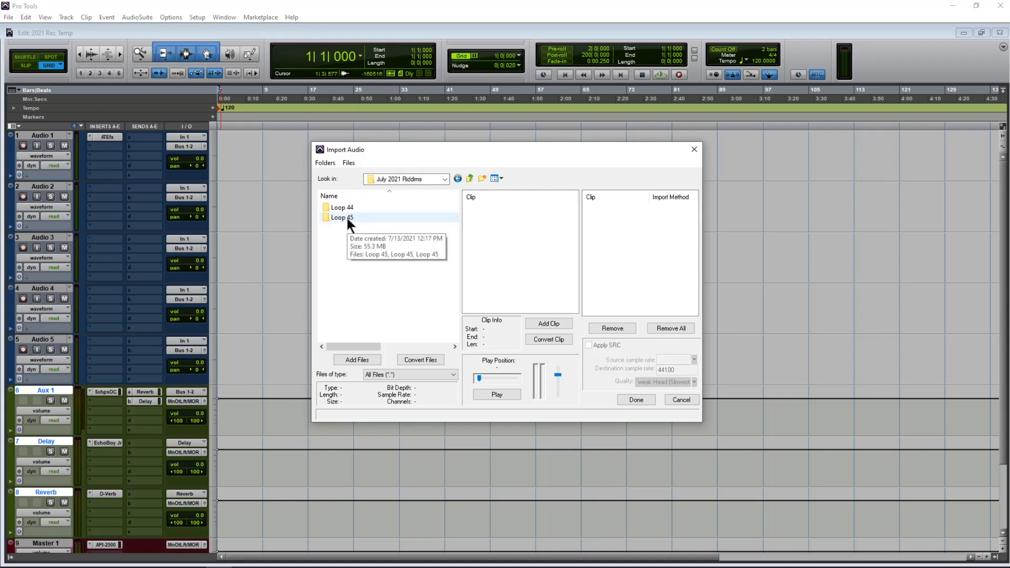
double_click(347, 217)
Add the WAV version of Loop 45 and import it to a new track at the session start.
left_click(345, 217)
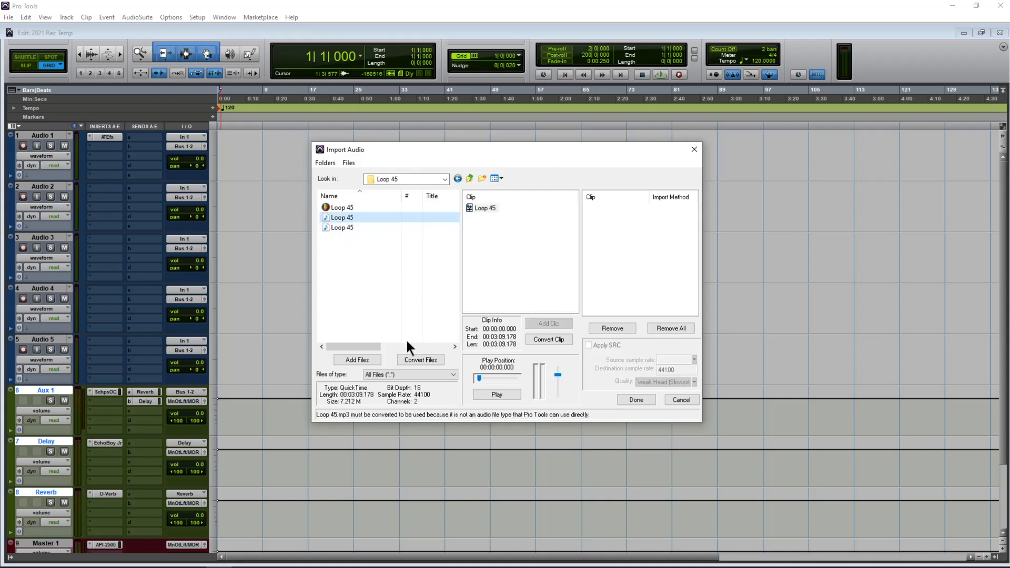
left_click(350, 227)
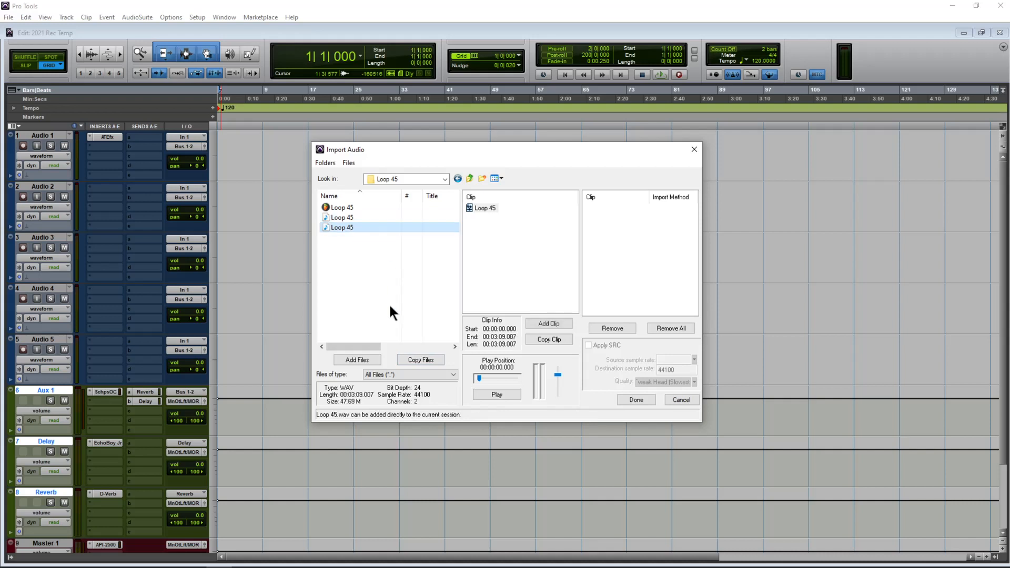
left_click(357, 359)
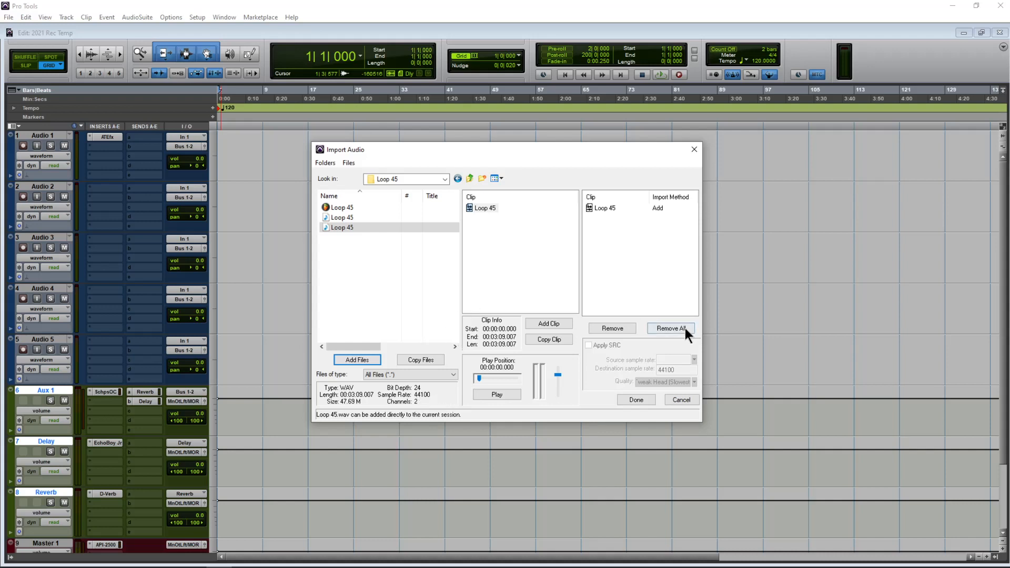
left_click(643, 398)
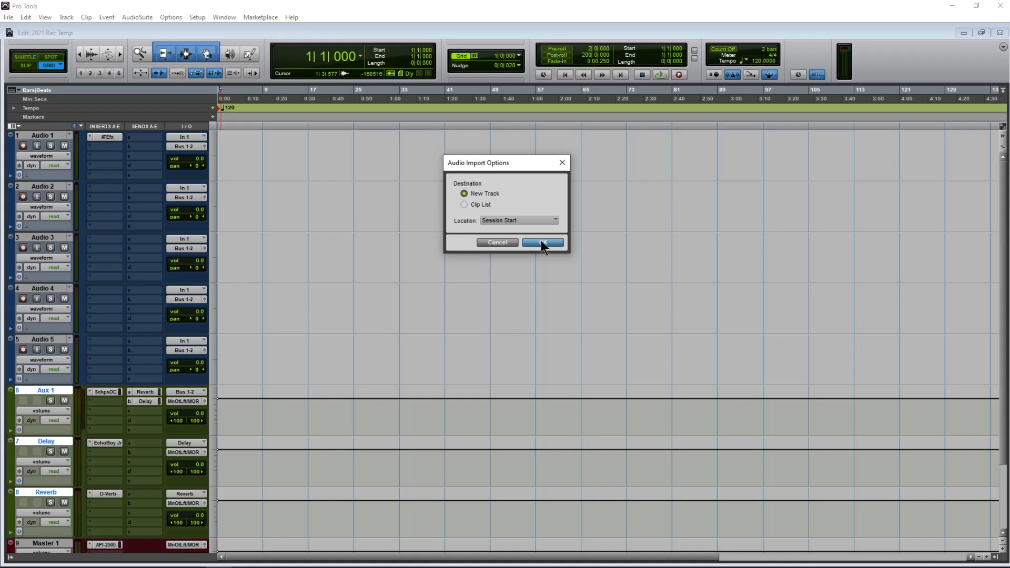
left_click(540, 241)
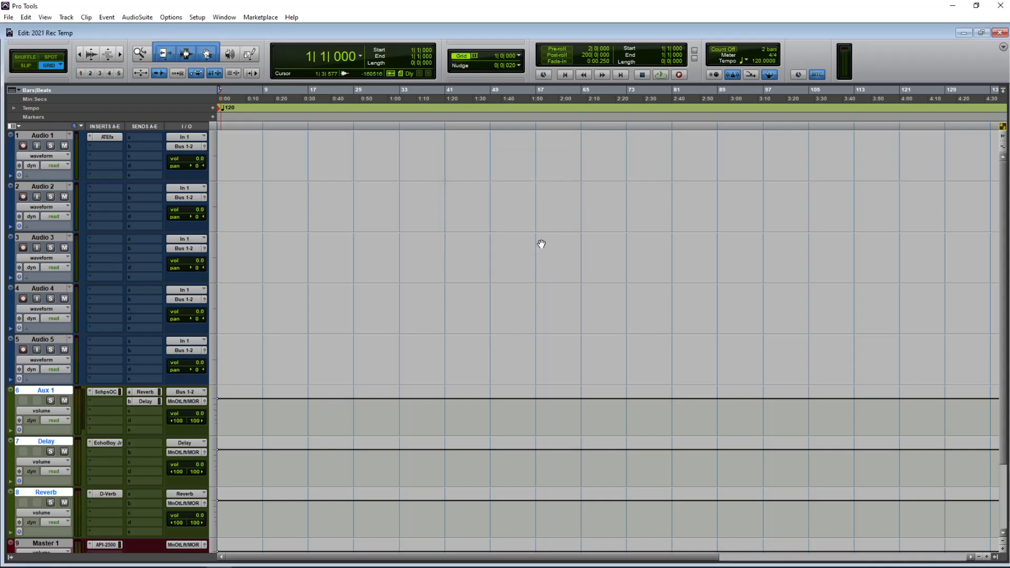
Move the Loop 45 track above Audio 1 and change its track color to golden orange.
left_click_drag(33, 506, 62, 122)
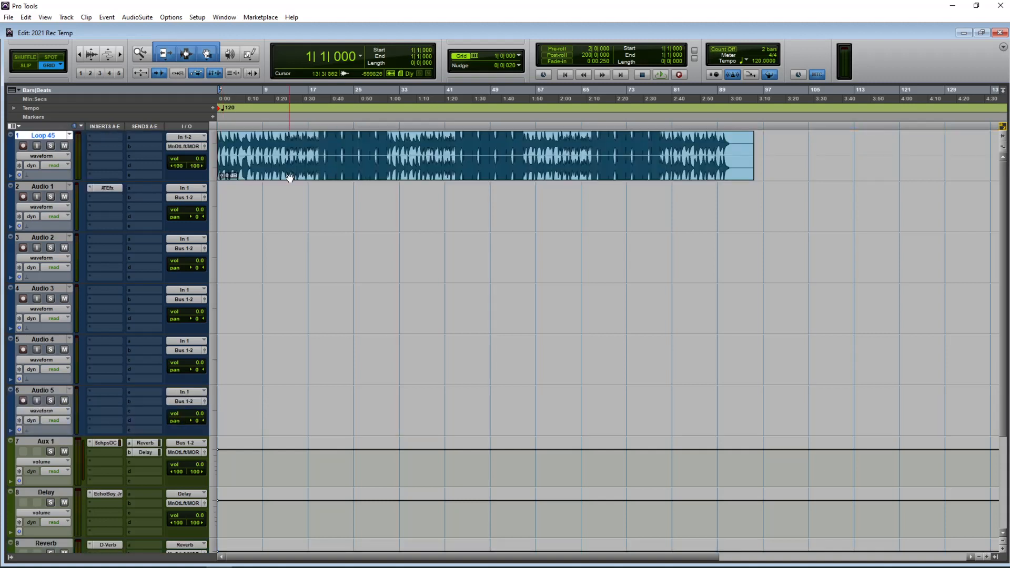
double_click(12, 153)
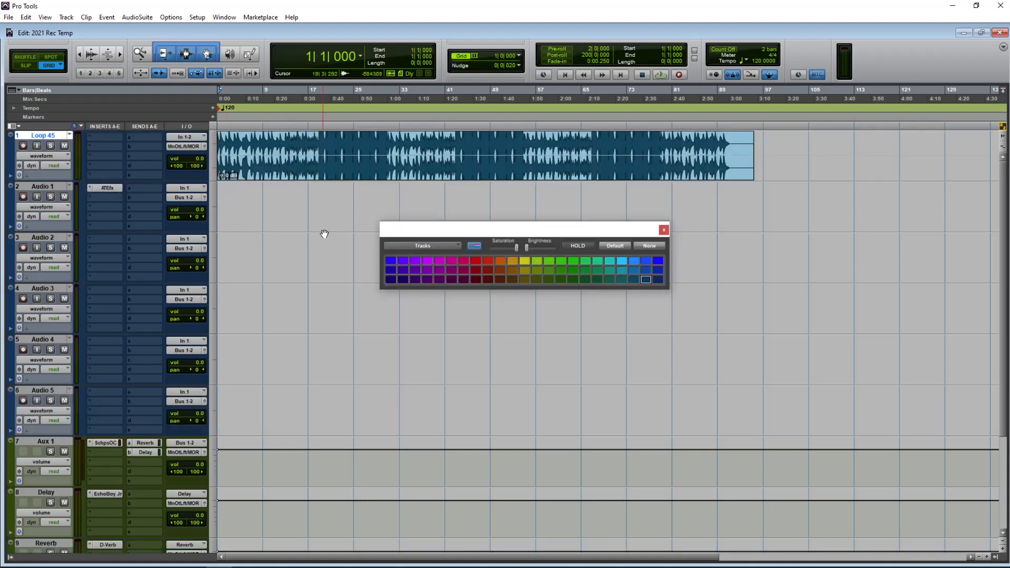
left_click(511, 261)
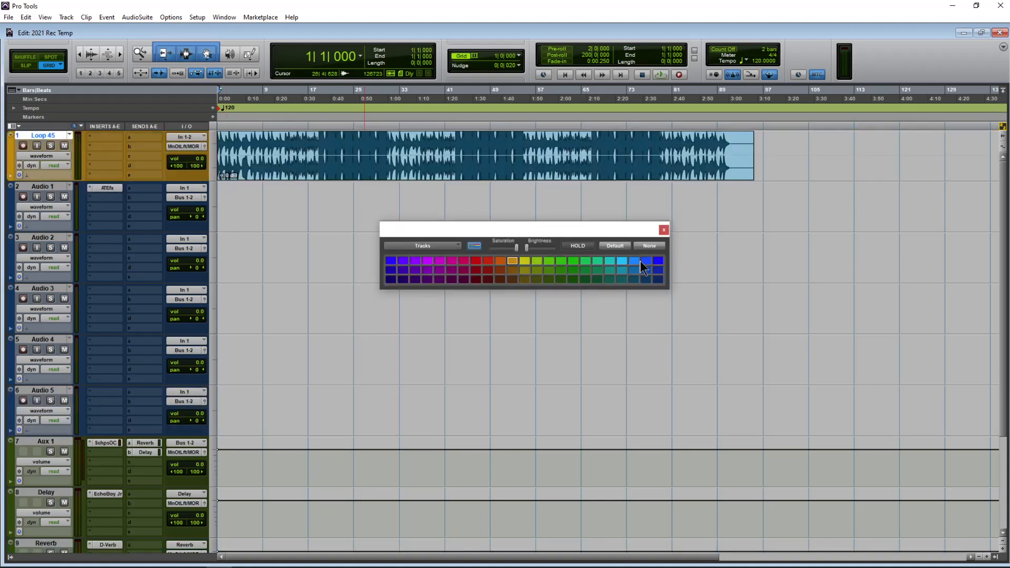
left_click(663, 229)
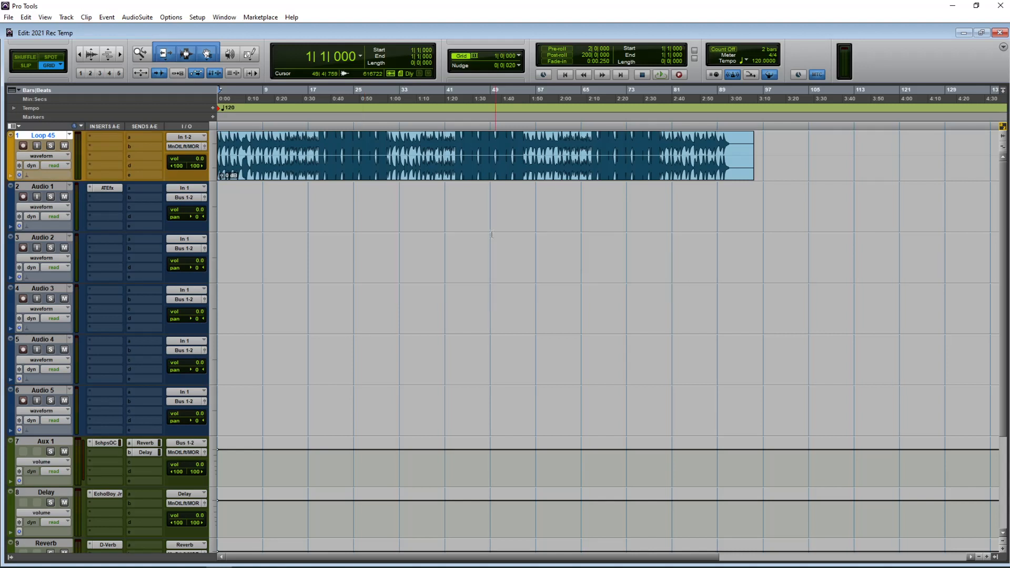
Set the Loop 45 track's input to no input and lower its volume to -11.9 dB.
left_click(189, 139)
left_click(207, 142)
left_click(301, 172)
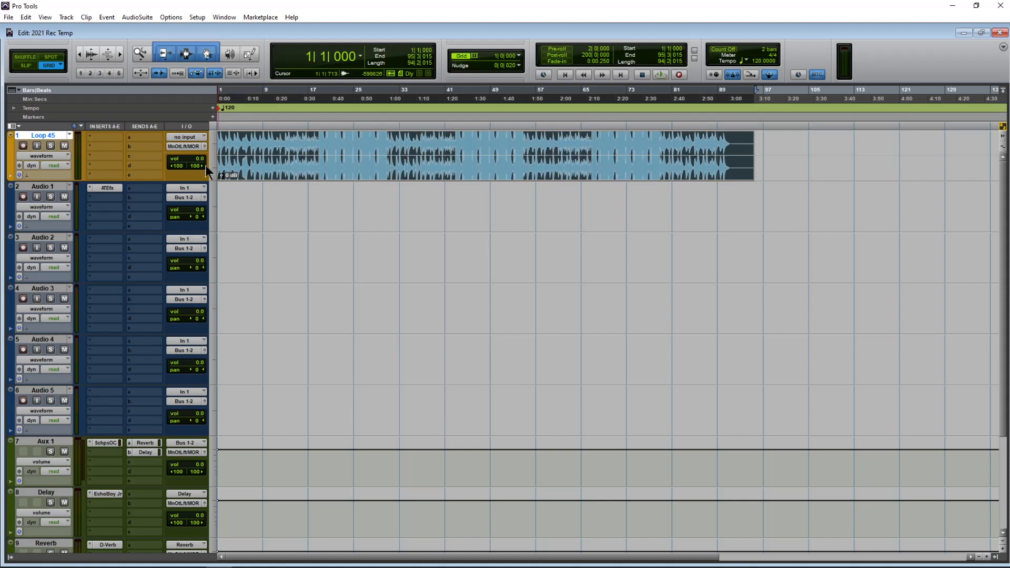
left_click_drag(204, 167, 201, 169)
Open Audio 1's Auto-Tune EFX+ and insert Antares Auto-Key on the Loop 45 track, arranging both plug-in windows side by side.
left_click(110, 189)
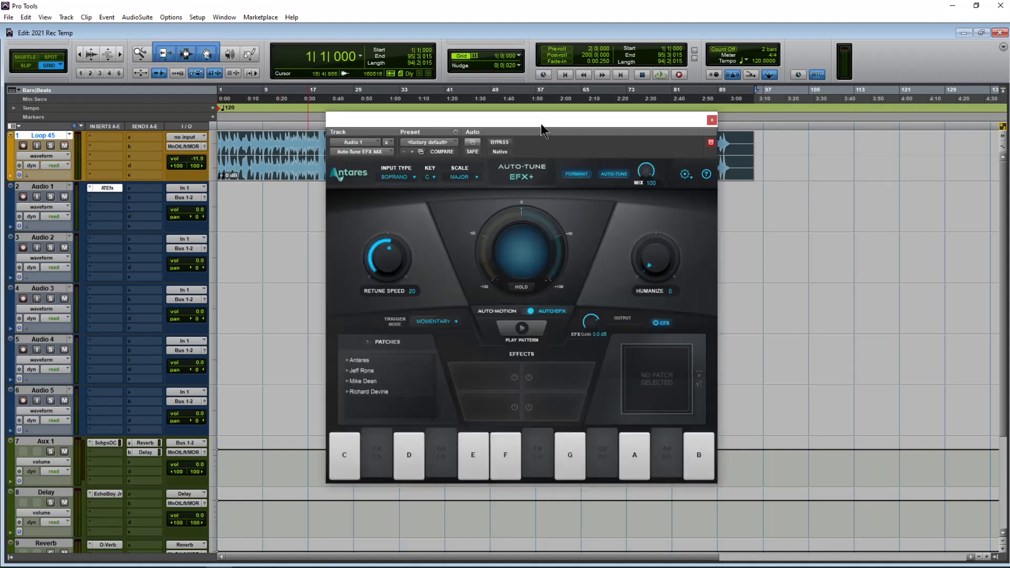
left_click_drag(542, 125, 792, 110)
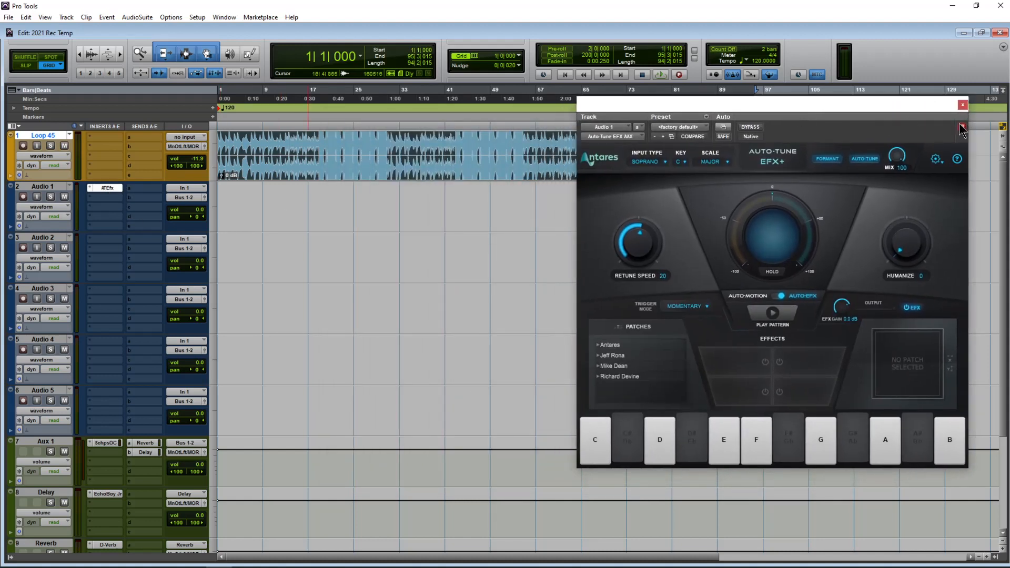
left_click(105, 145)
mouse_move(158, 178)
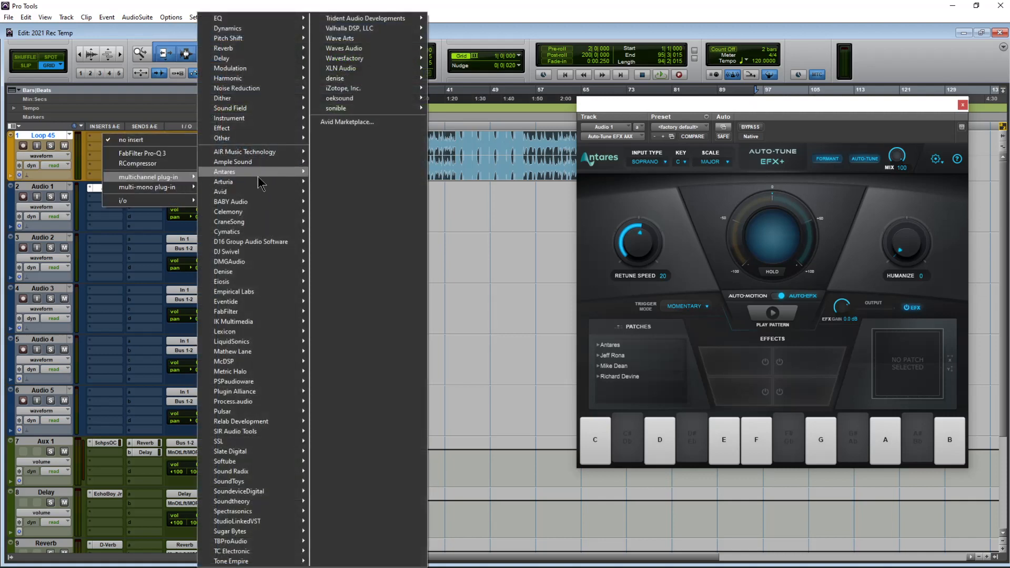
mouse_move(259, 178)
left_click(341, 174)
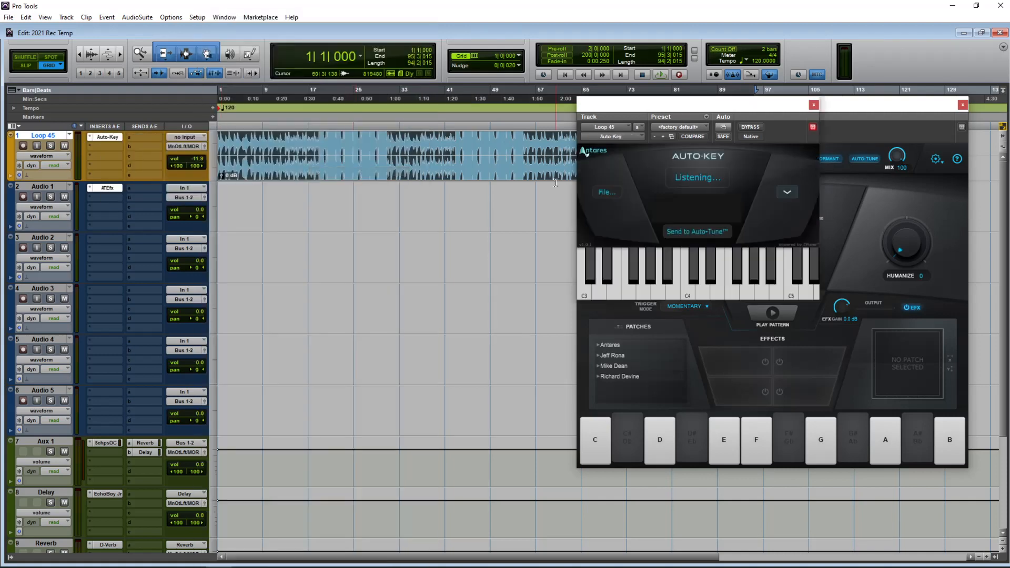
left_click_drag(713, 113, 543, 152)
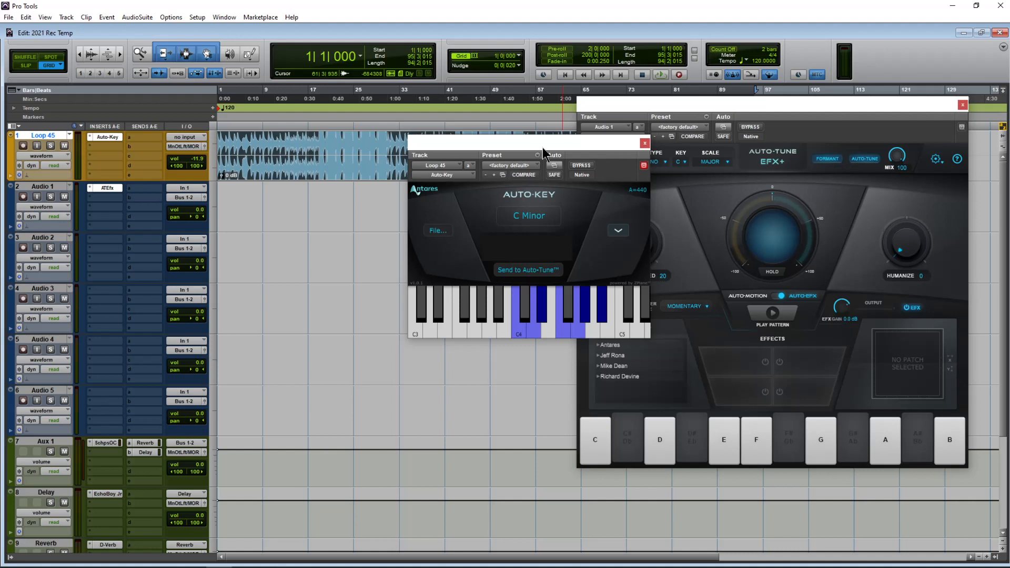
left_click_drag(555, 152, 428, 164)
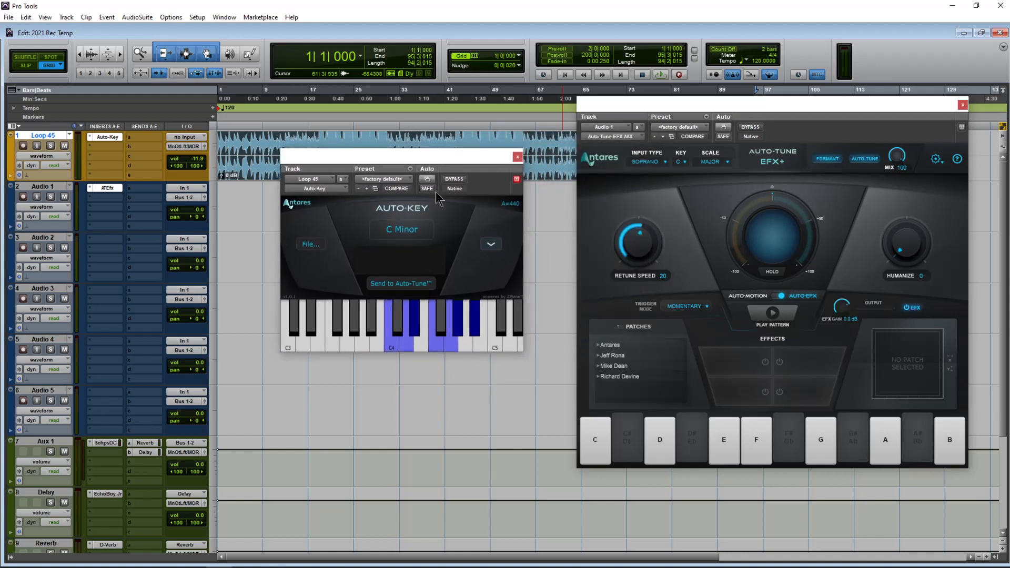
Play Loop 45 through Auto-Key, send the detected key to Auto-Tune, and close Auto-Key.
left_click(517, 158)
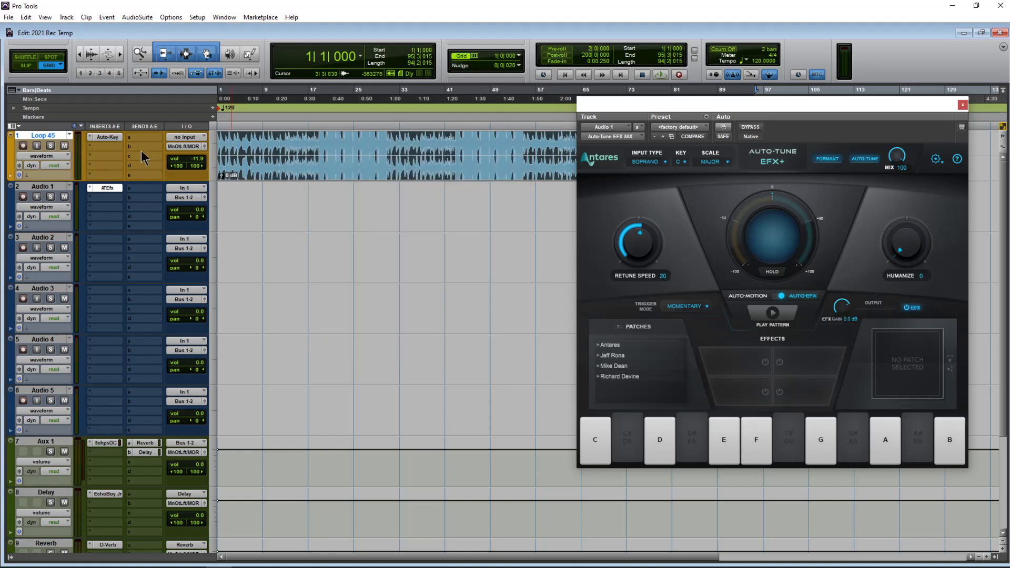
left_click(110, 138)
key("space")
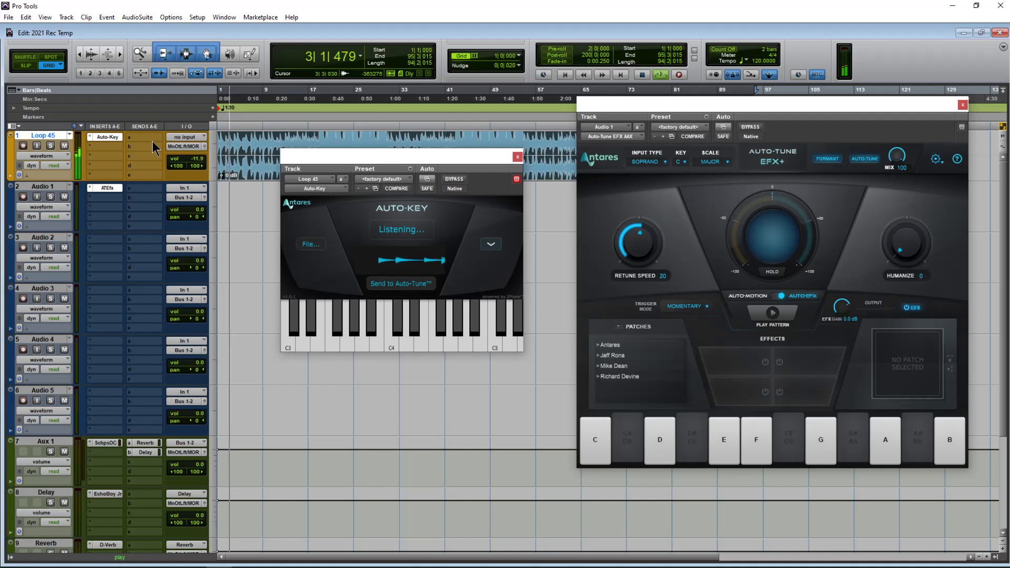
left_click(415, 284)
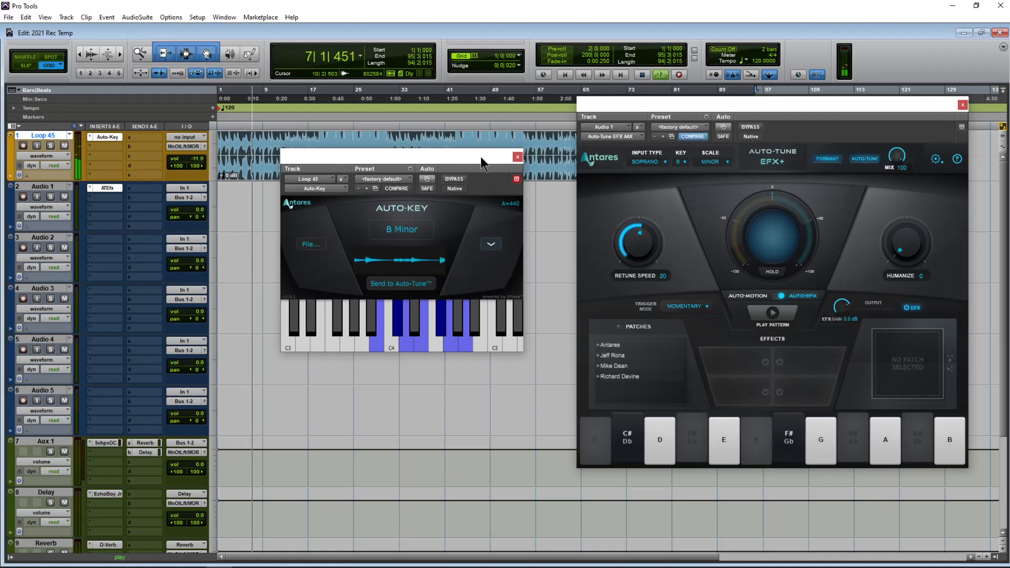
left_click_drag(481, 160, 480, 152)
key("space")
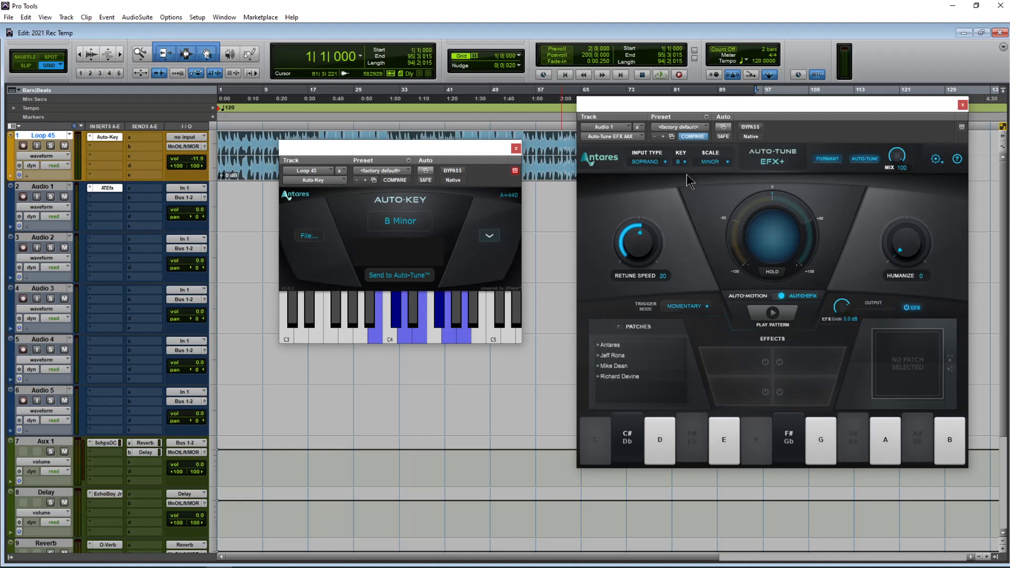
left_click(515, 148)
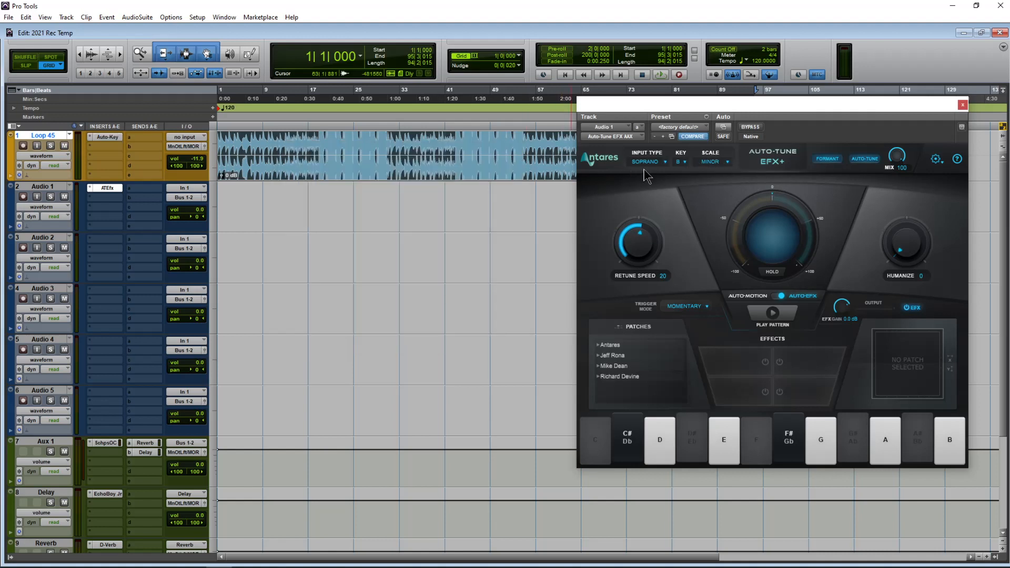
Try the Low Male and Soprano input types in Audio 1's Auto-Tune EFX+.
left_click(650, 163)
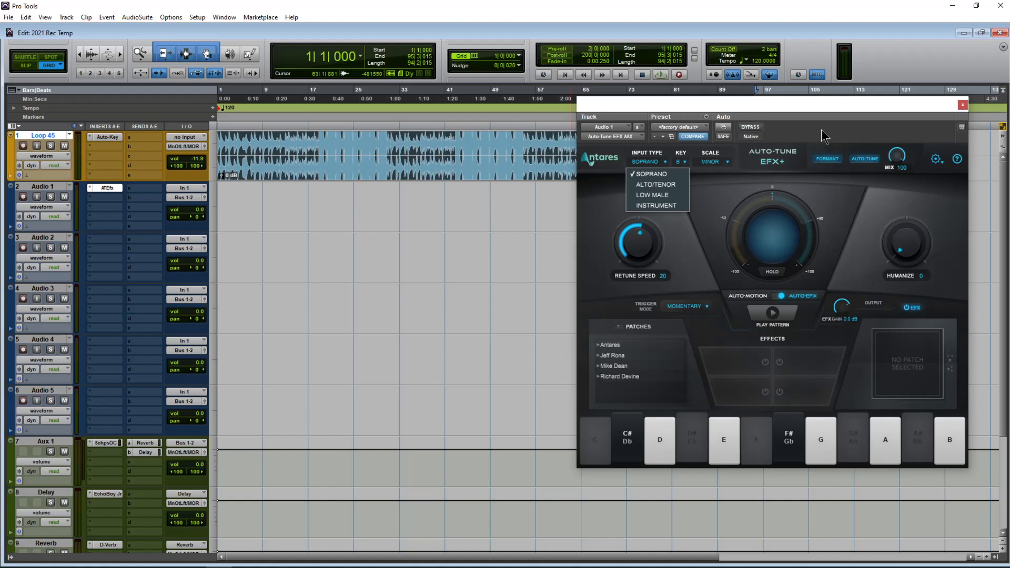
left_click(654, 162)
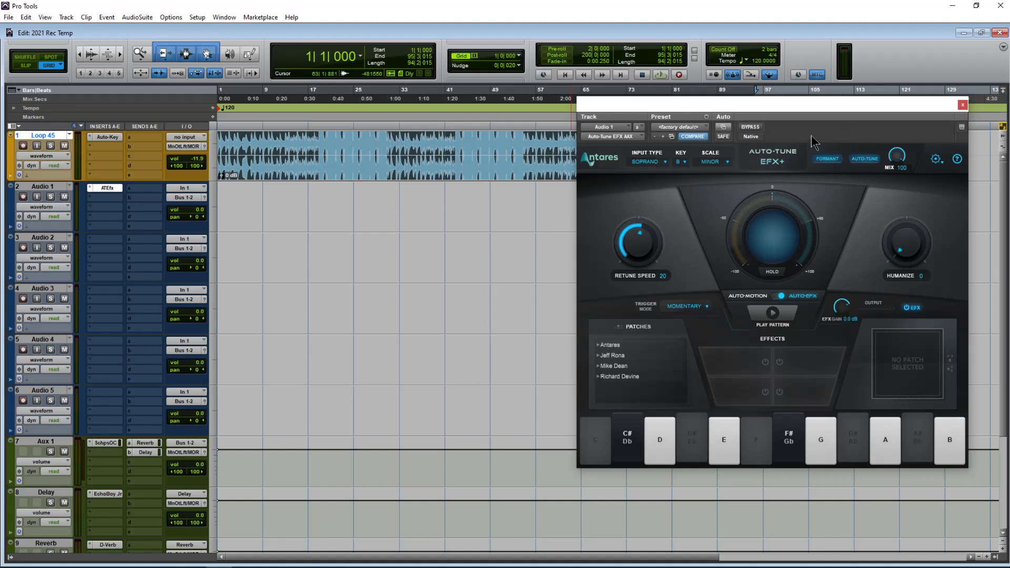
left_click(660, 163)
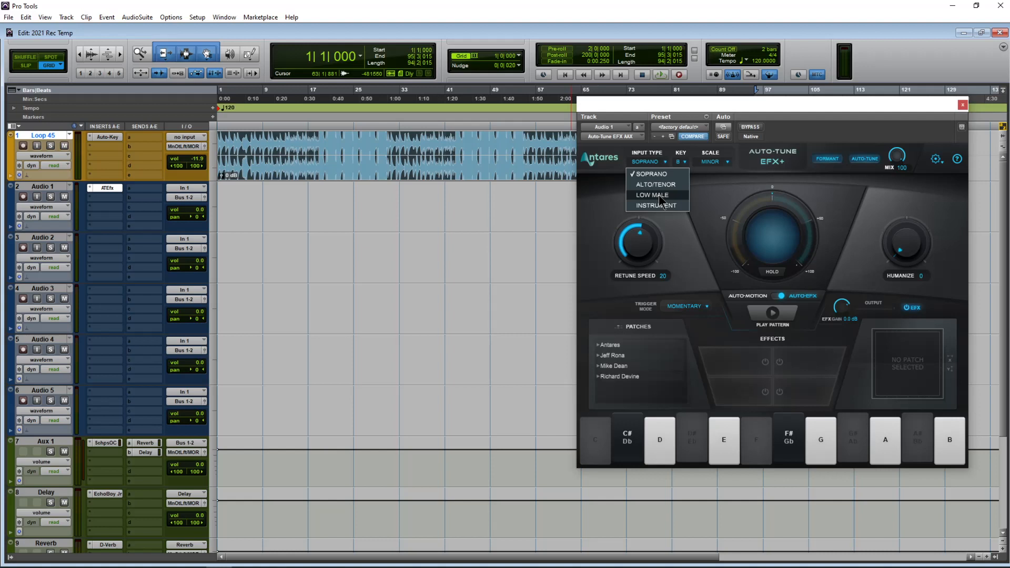
left_click(659, 195)
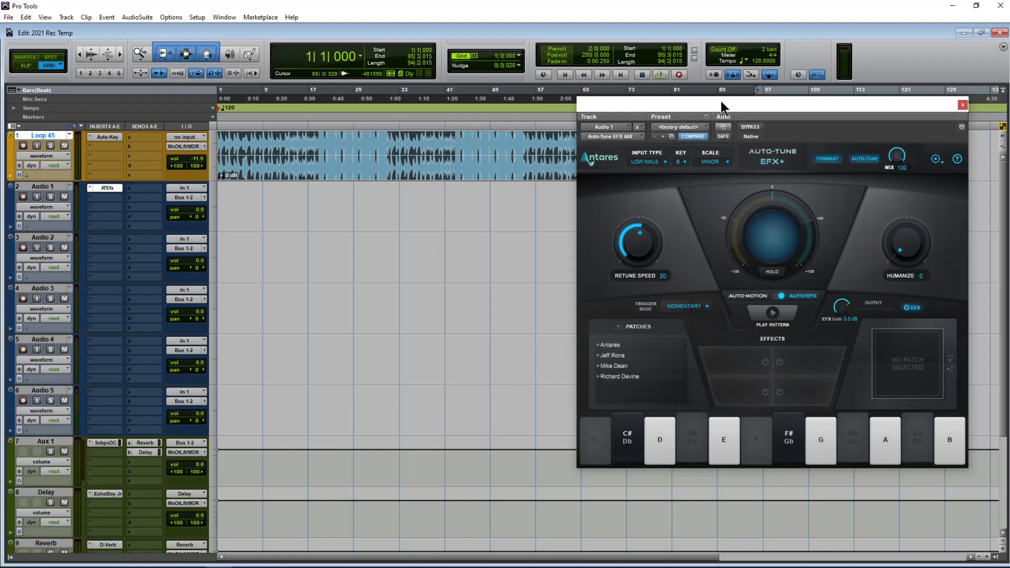
left_click(649, 163)
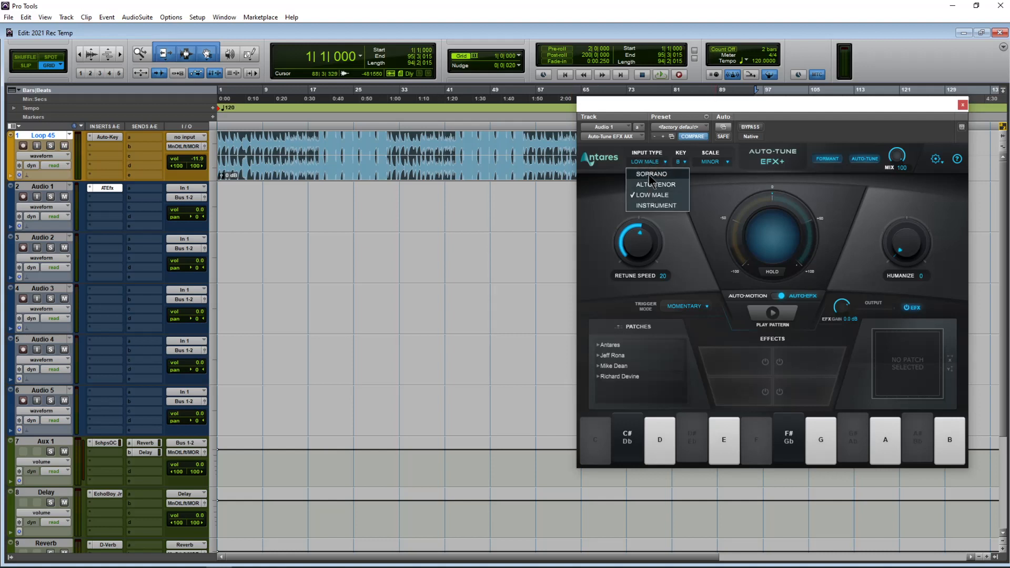
left_click(649, 175)
Set the Auto-Tune EFX+ input type on Audio 1 to Alto/Tenor.
left_click(649, 164)
left_click(658, 185)
left_click_drag(750, 105, 706, 112)
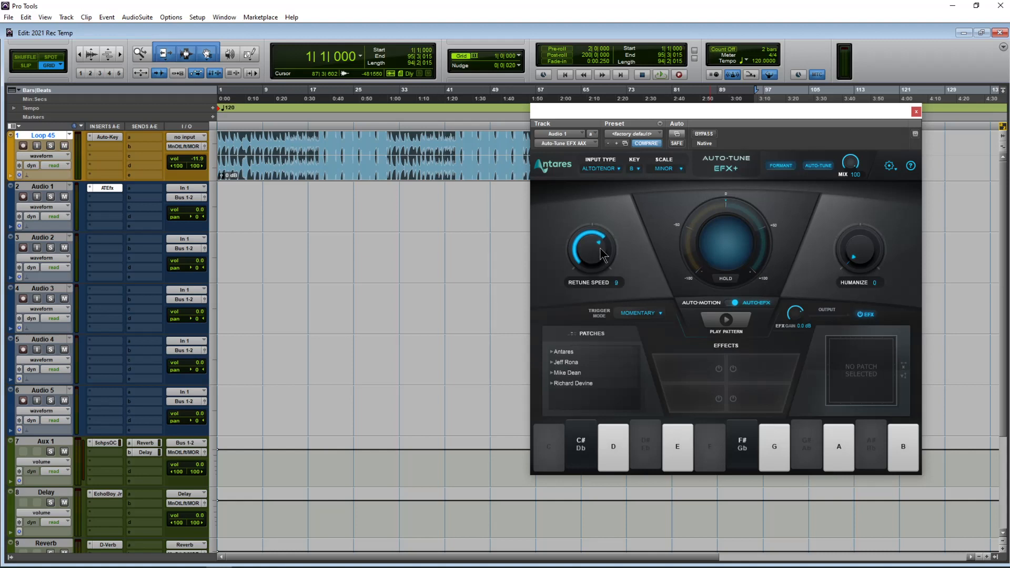
Set Auto-Tune's retune speed to 7 and humanize to 10, and copy the plug-in to Audio 2 through Audio 5.
mouse_move(596, 253)
left_mouse_down()
mouse_move(601, 237)
mouse_move(599, 248)
left_mouse_up()
left_click_drag(864, 252, 866, 247)
left_click_drag(114, 192, 114, 395)
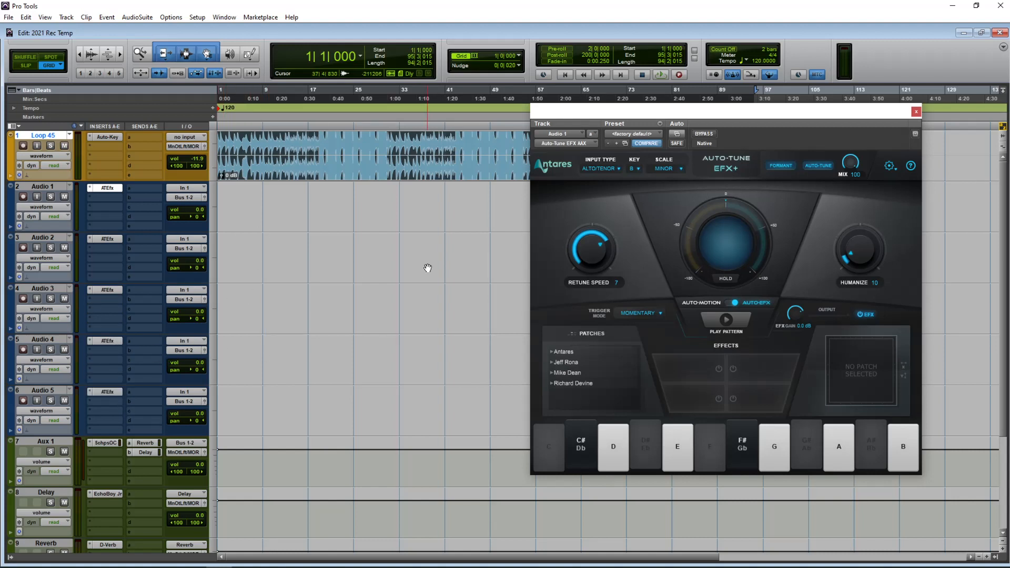
Change the track color of Audio 2 to red.
left_click(52, 187)
left_click(42, 237)
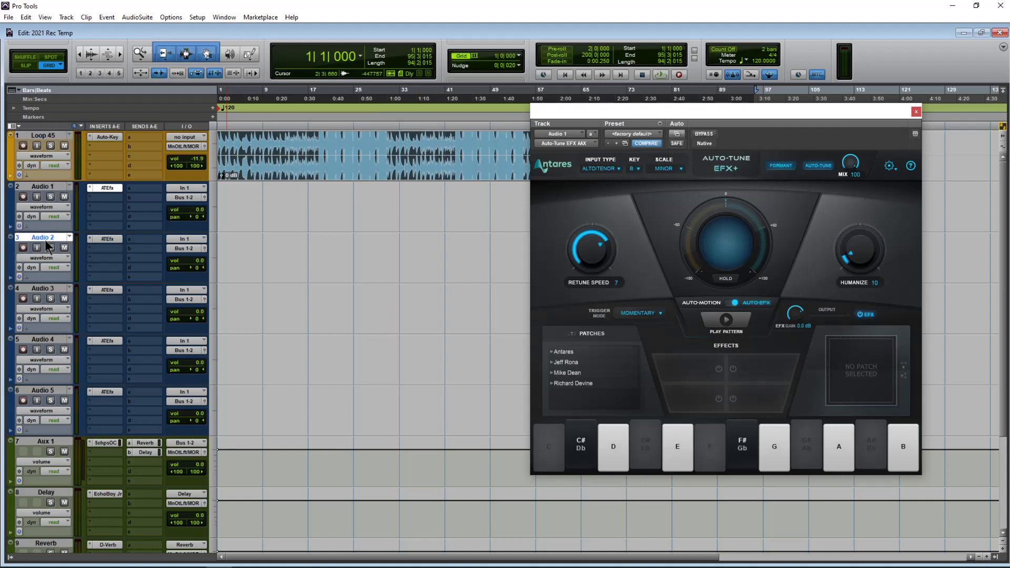
double_click(14, 254)
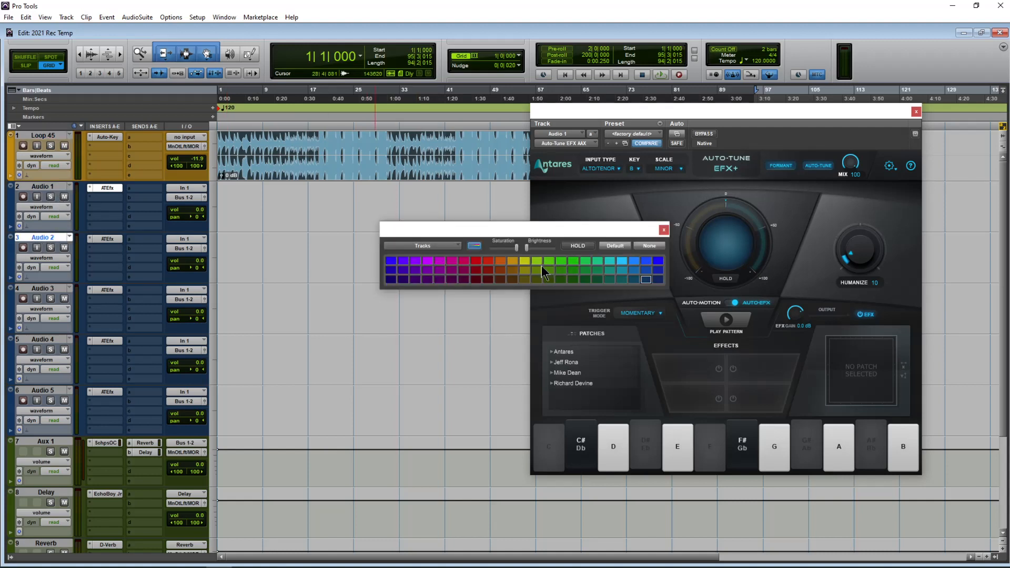
left_click(489, 262)
left_click(663, 230)
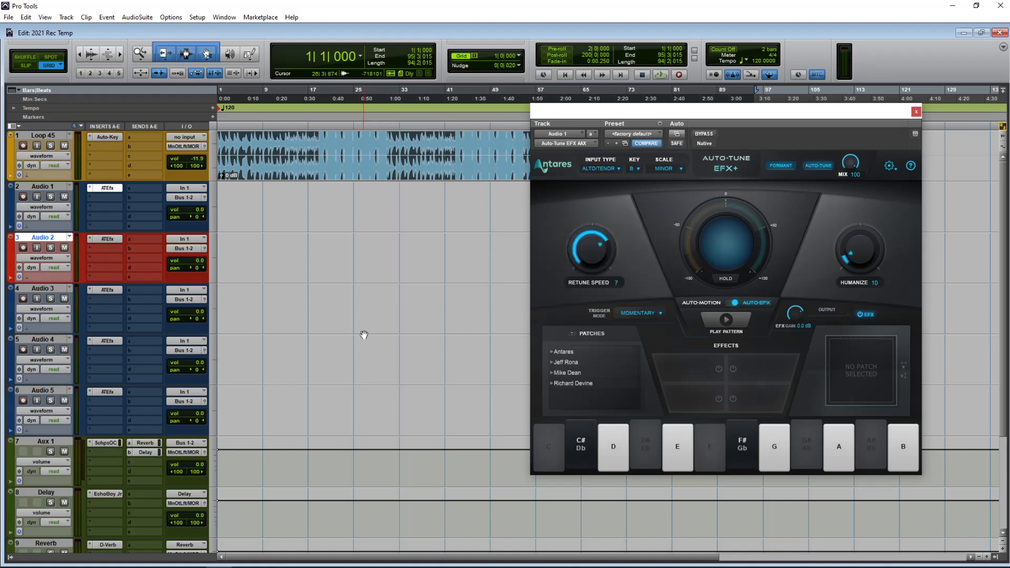
Switch Audio 2 to playlists view and try out a selection from bar 3 to bar 17 on the track.
left_click(50, 261)
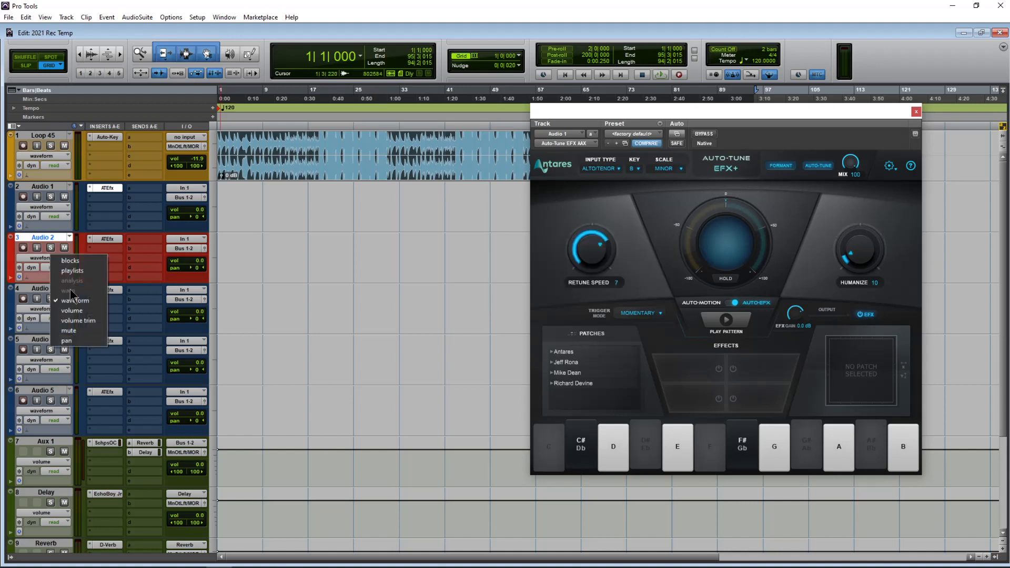
left_click(76, 272)
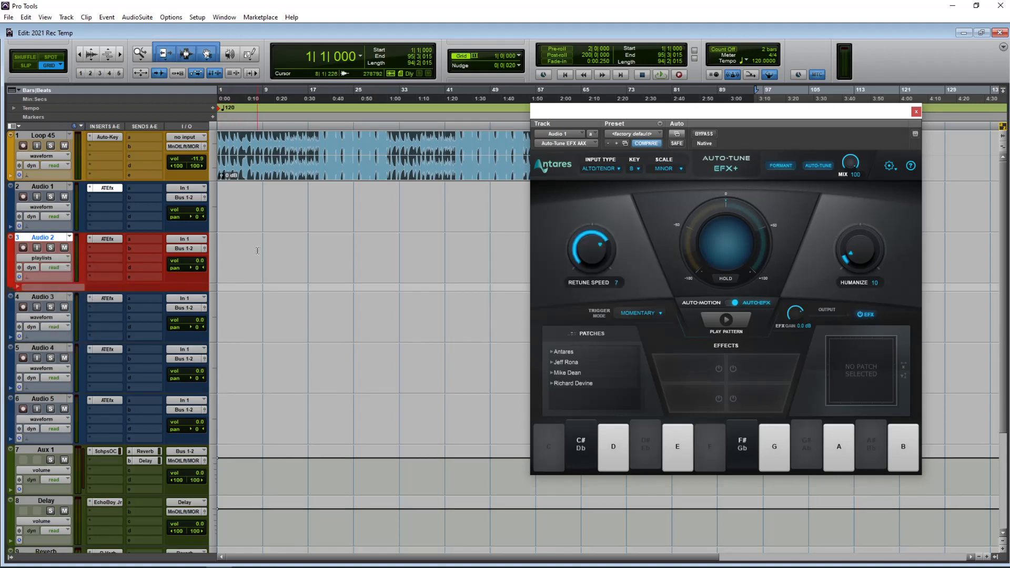
left_click_drag(233, 253, 308, 251)
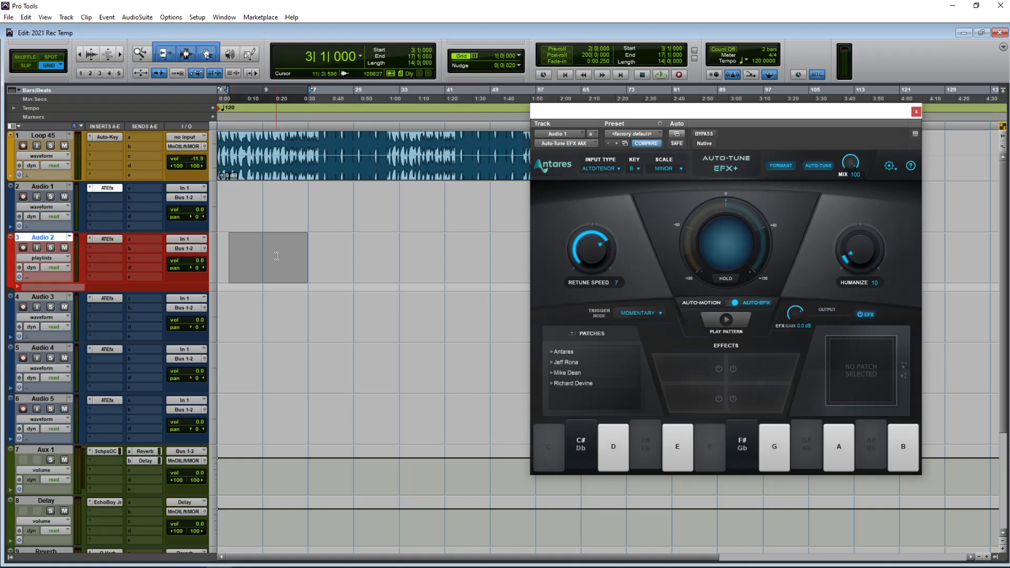
left_click(267, 293)
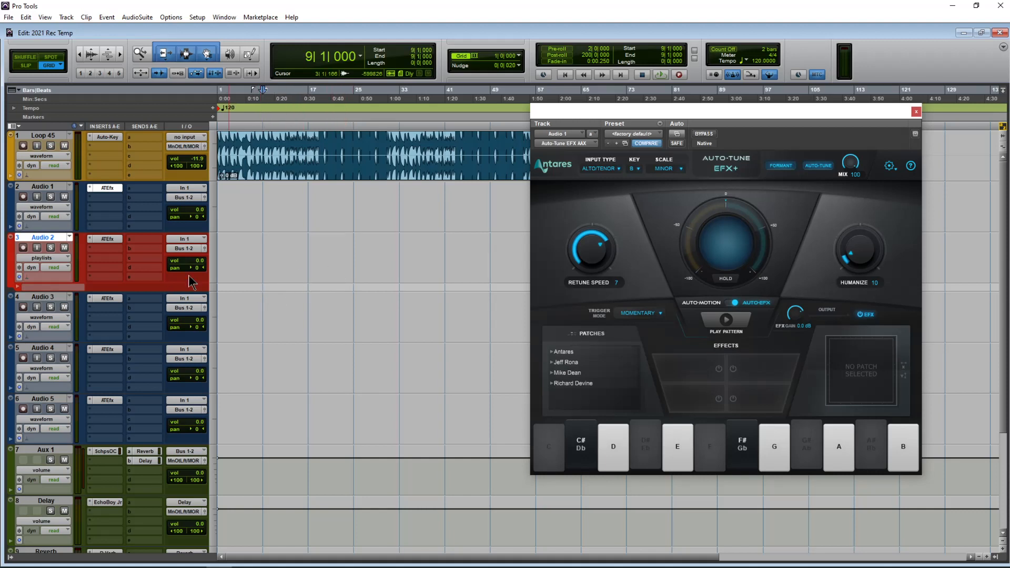
Switch Audio 2's track view to waveform and back to playlists.
left_click(60, 256)
left_click(92, 307)
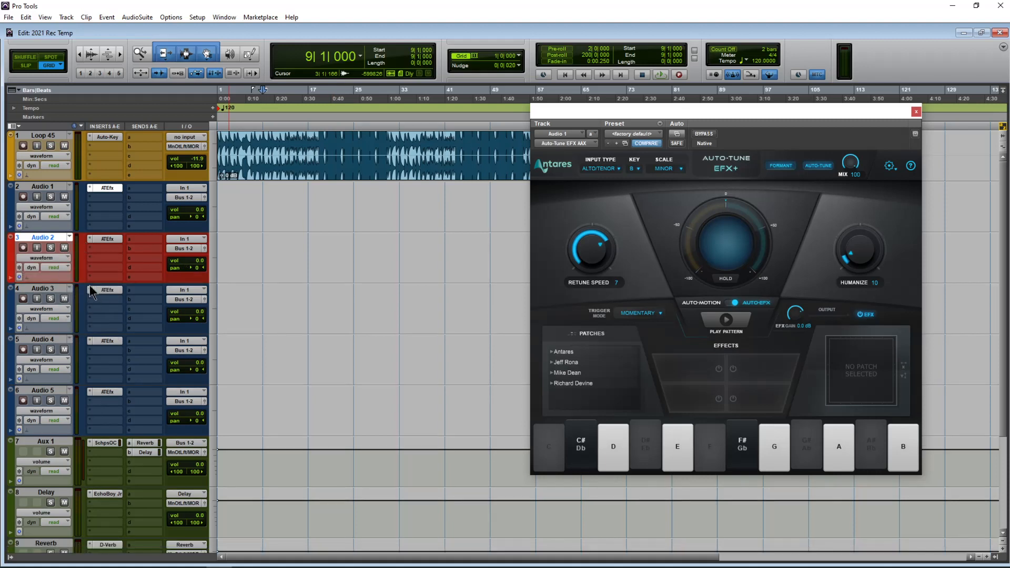
left_click(67, 258)
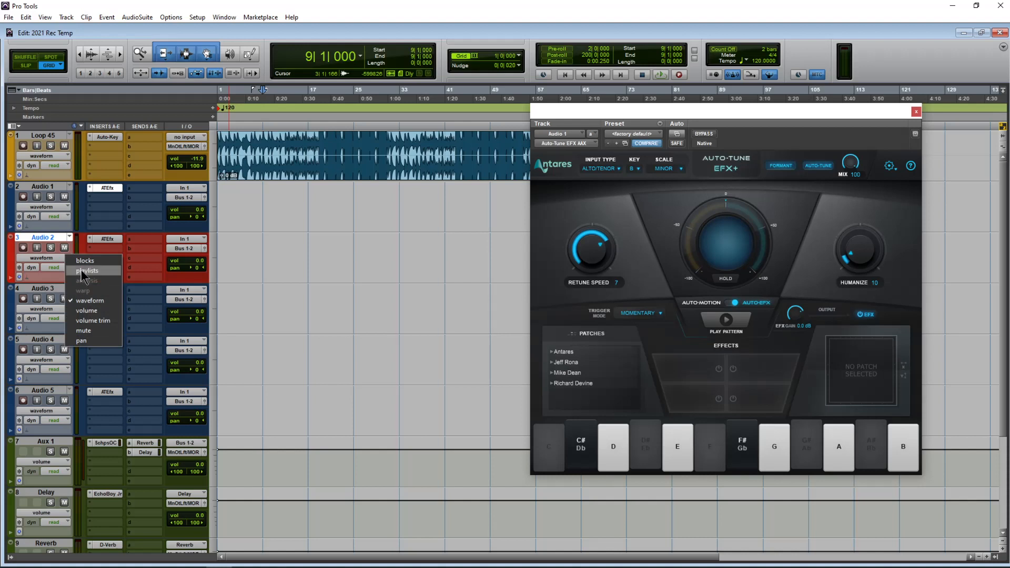
left_click(87, 270)
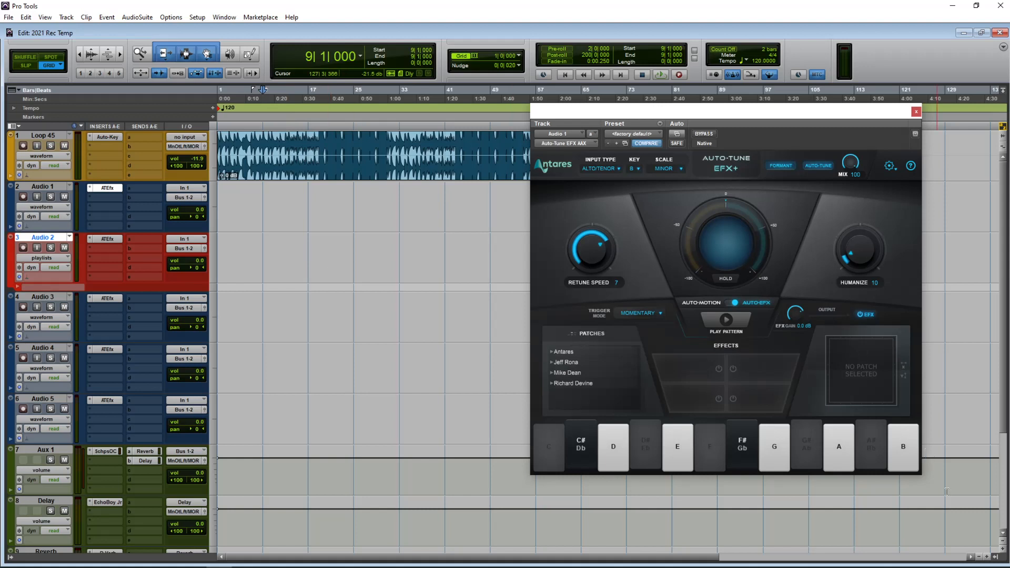
Show the Clips list, review its options for selecting unused clips, and hide the list again.
left_click(994, 557)
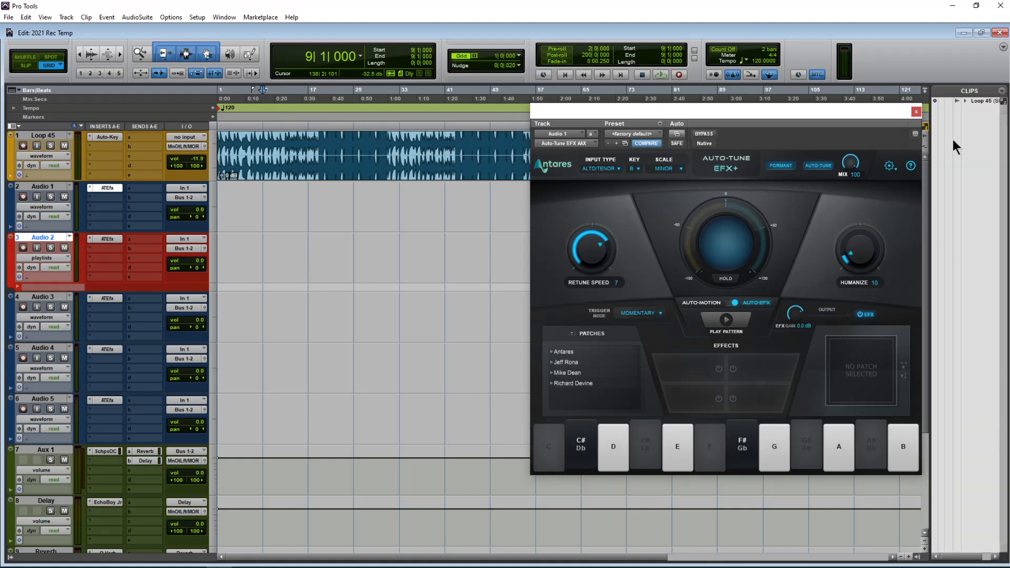
left_click(982, 102)
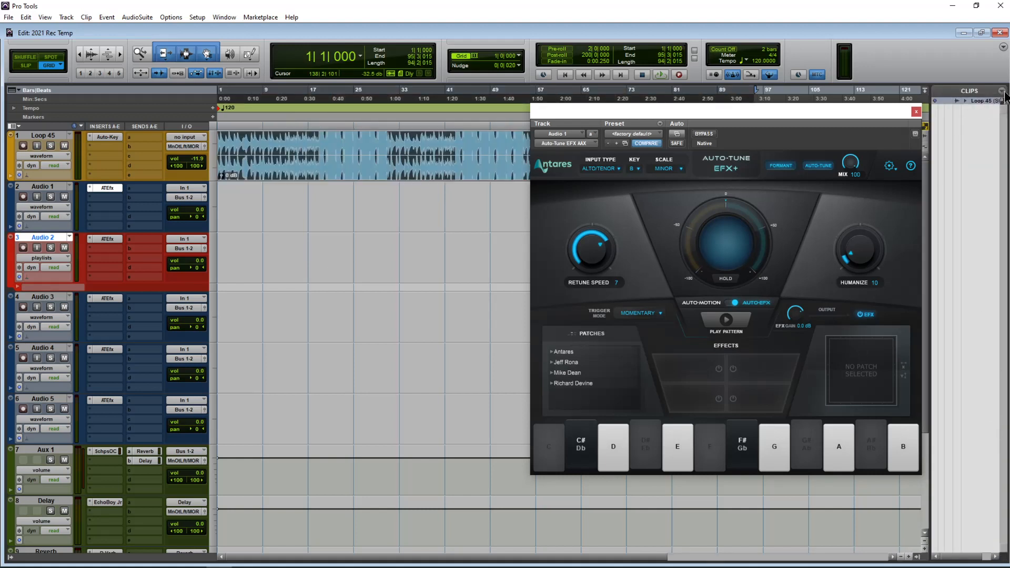
left_click(1001, 91)
left_click(963, 331)
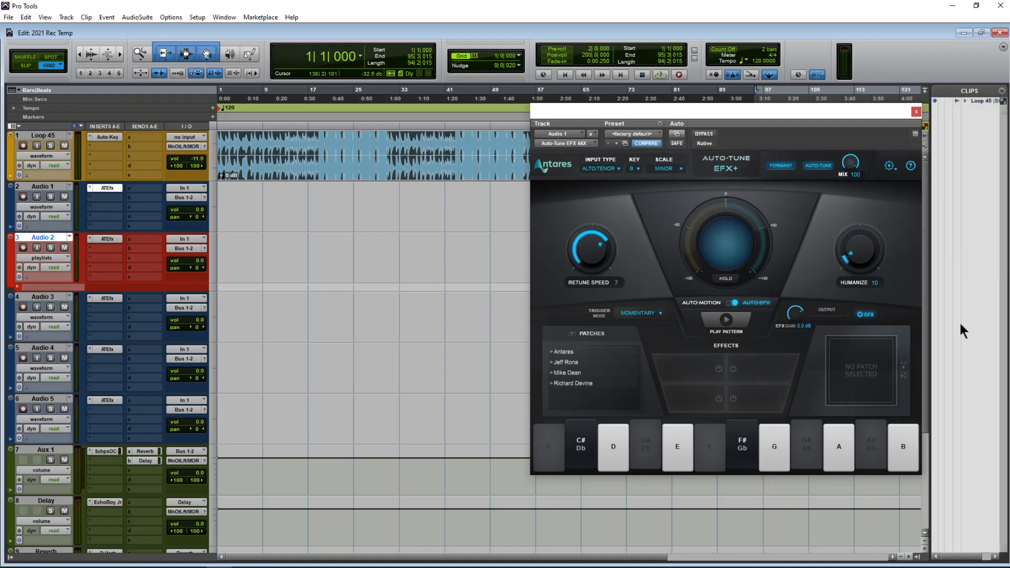
left_click(1003, 91)
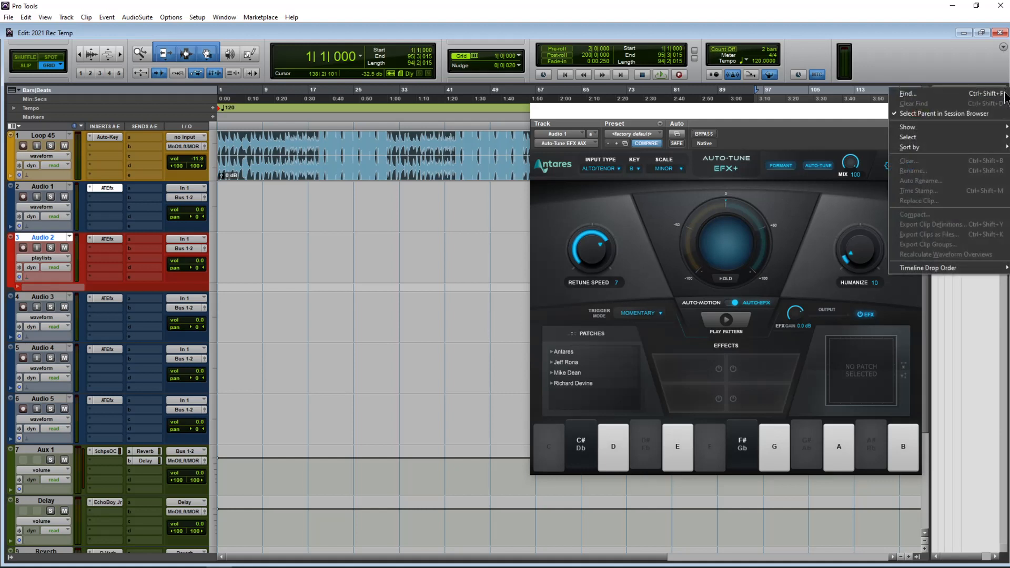
left_click(996, 80)
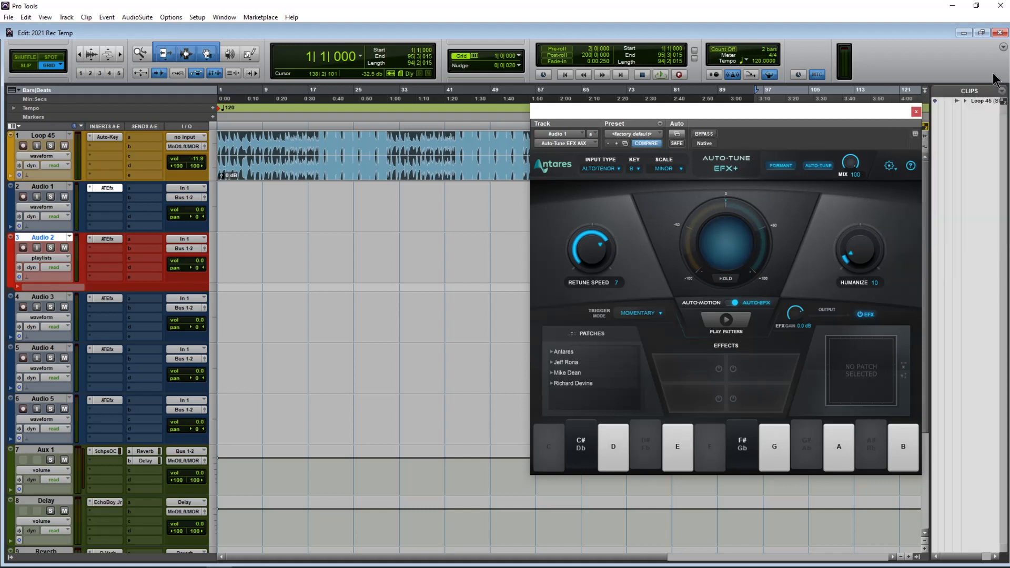
left_click(1003, 91)
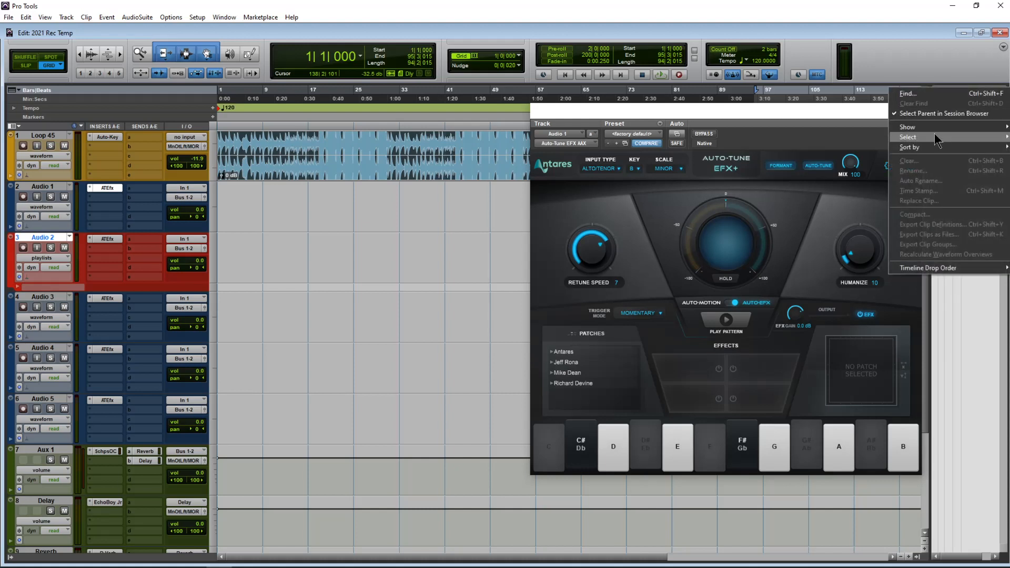
mouse_move(935, 139)
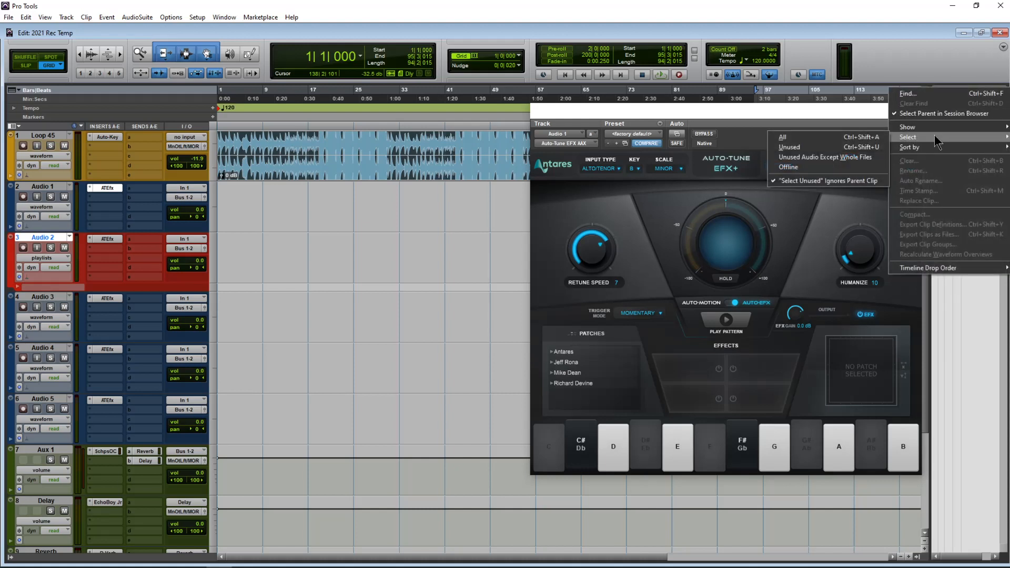
left_click(971, 64)
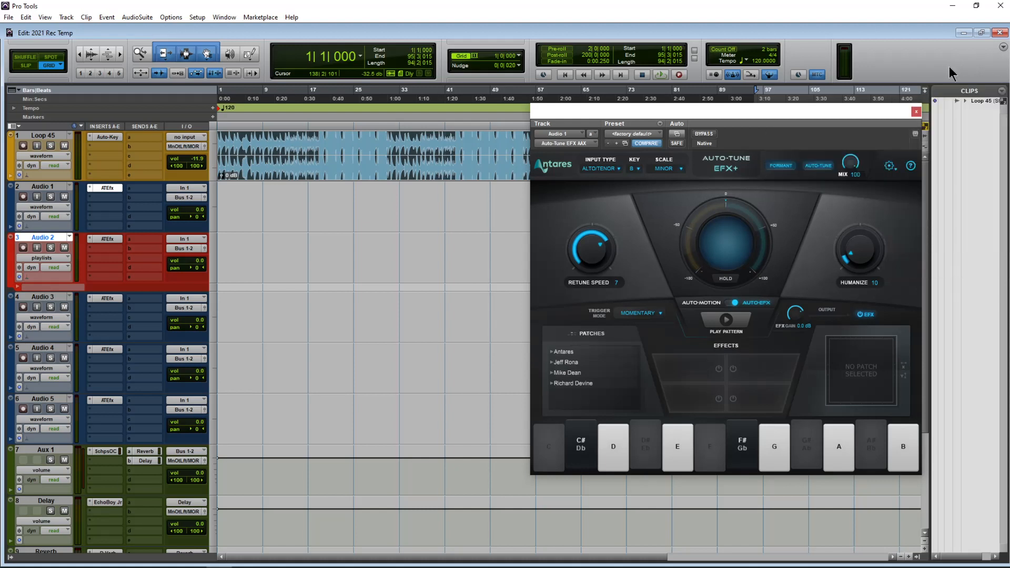
left_click(926, 550)
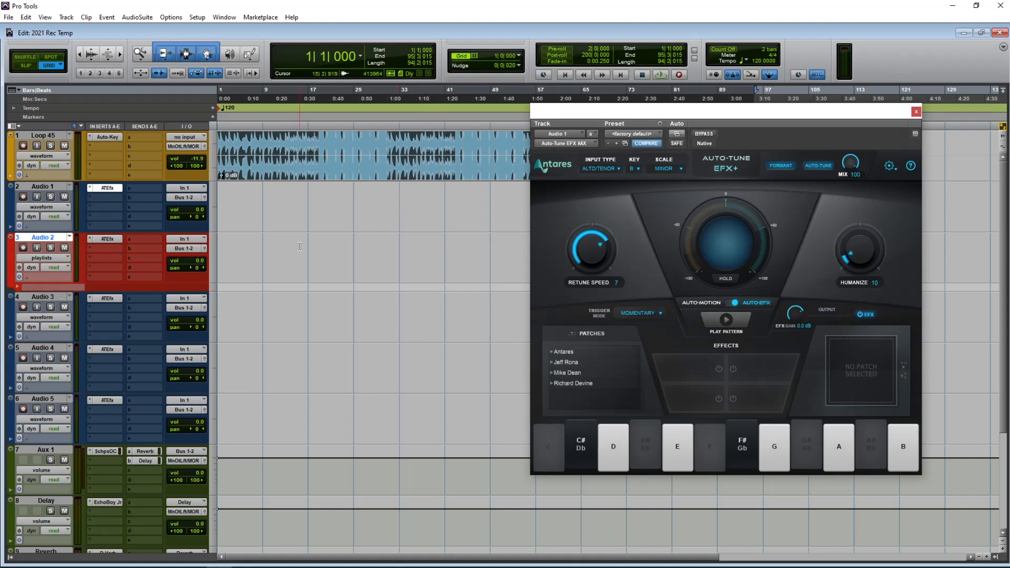
Close the Auto-Tune window and save the session as a template named "2021 Rec Temp tut" in the Music category.
left_click(916, 111)
left_click(697, 223)
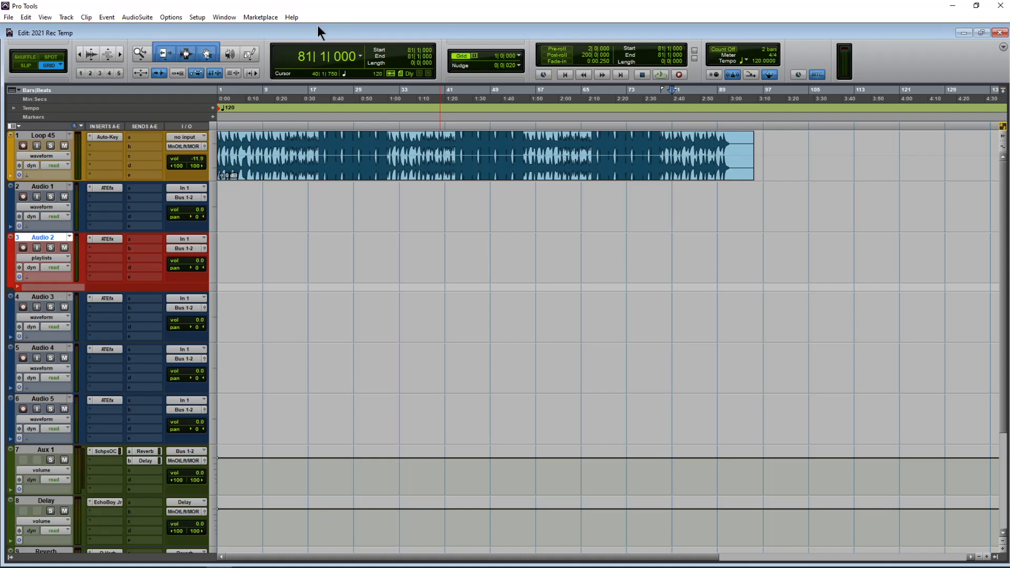
left_click(20, 17)
left_click(13, 16)
left_click(15, 15)
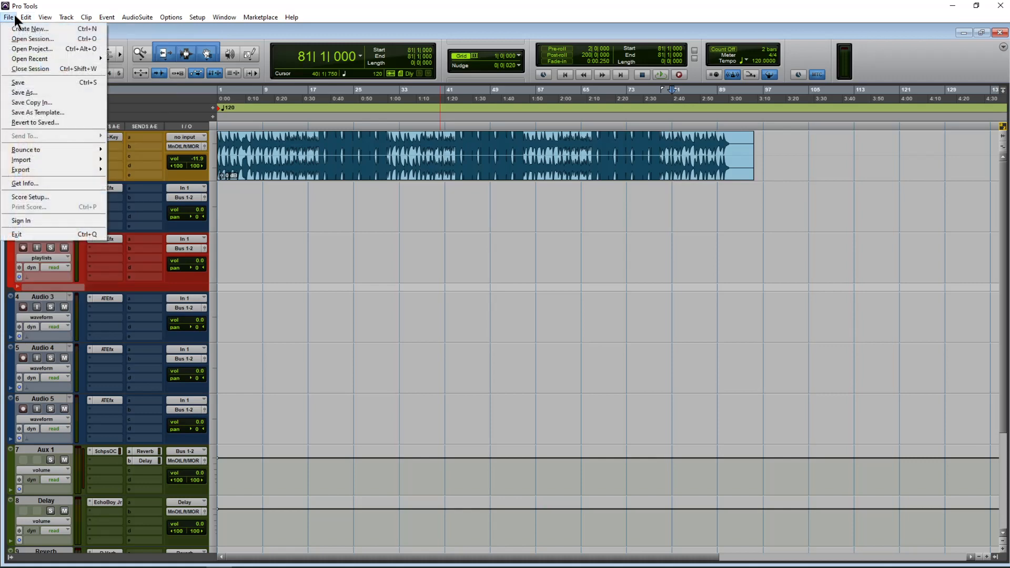
left_click(32, 112)
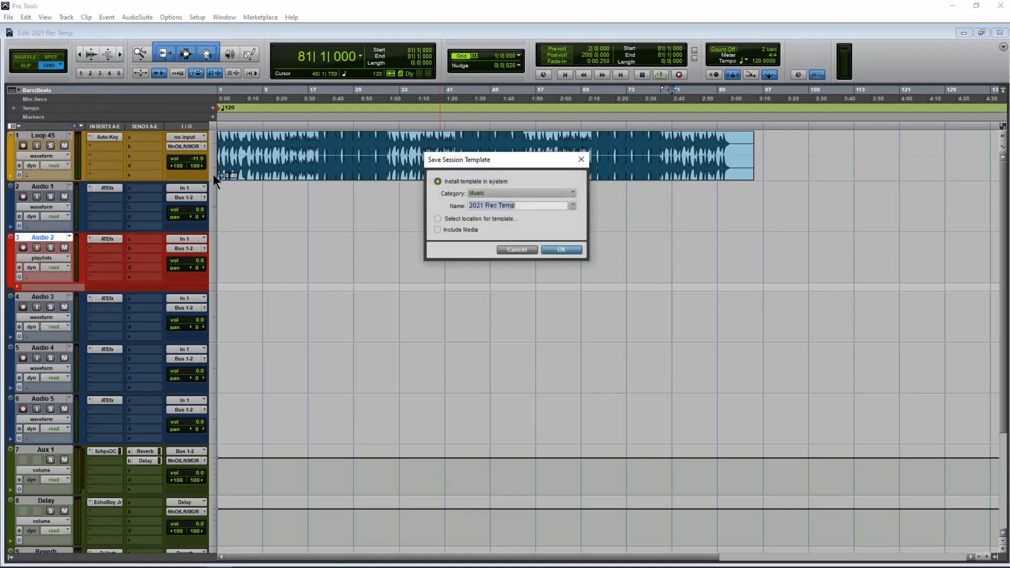
left_click(526, 193)
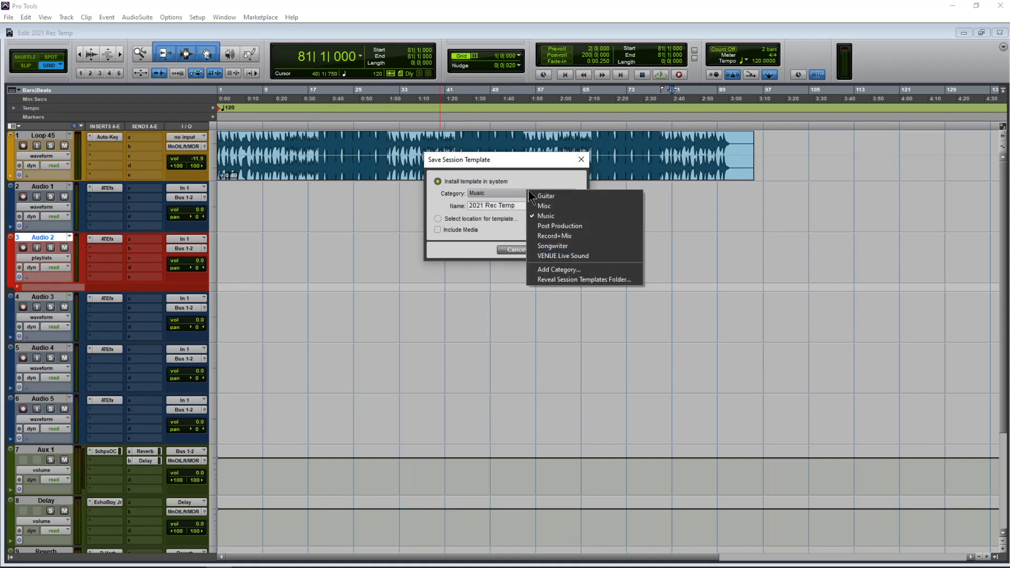
left_click(541, 184)
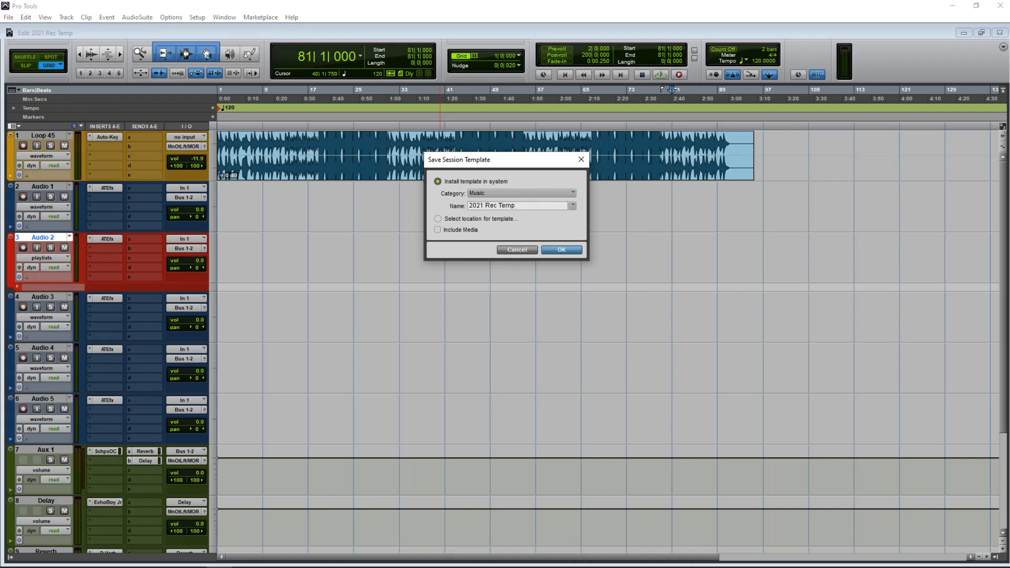
type("tut")
left_click(438, 229)
left_click(557, 250)
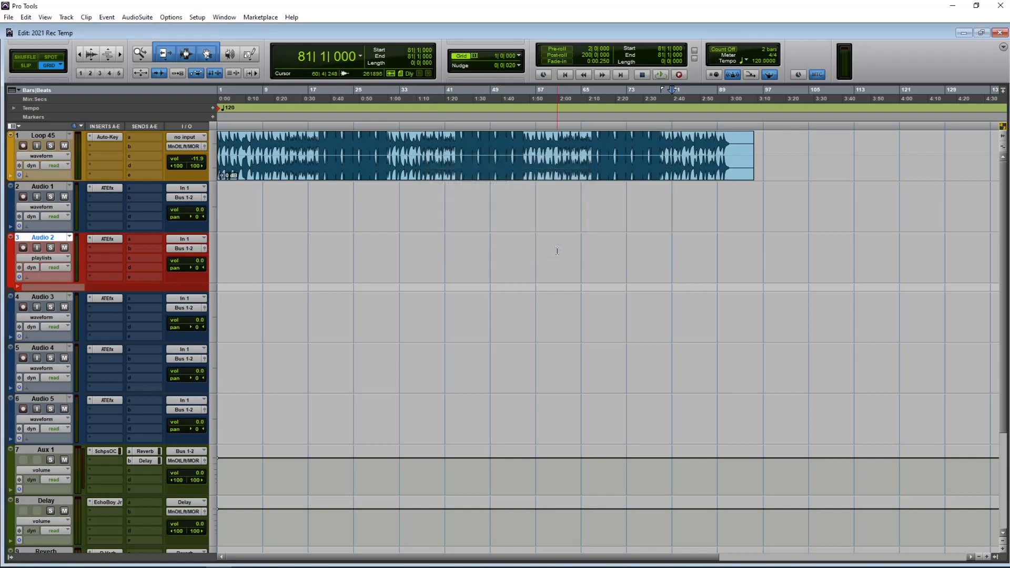
Close the 2021 Rec Temp session and save its changes.
left_click(9, 17)
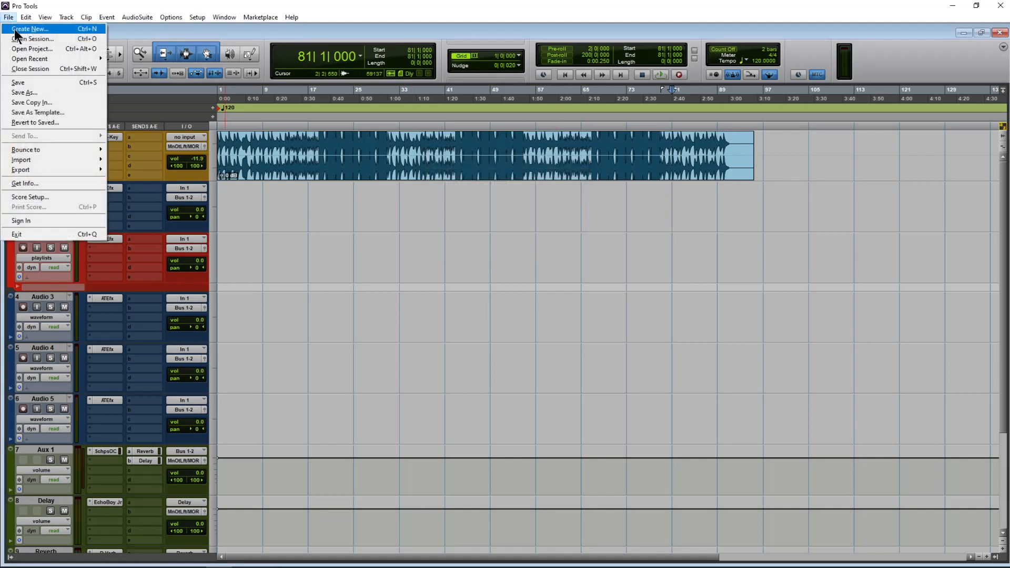
left_click(43, 70)
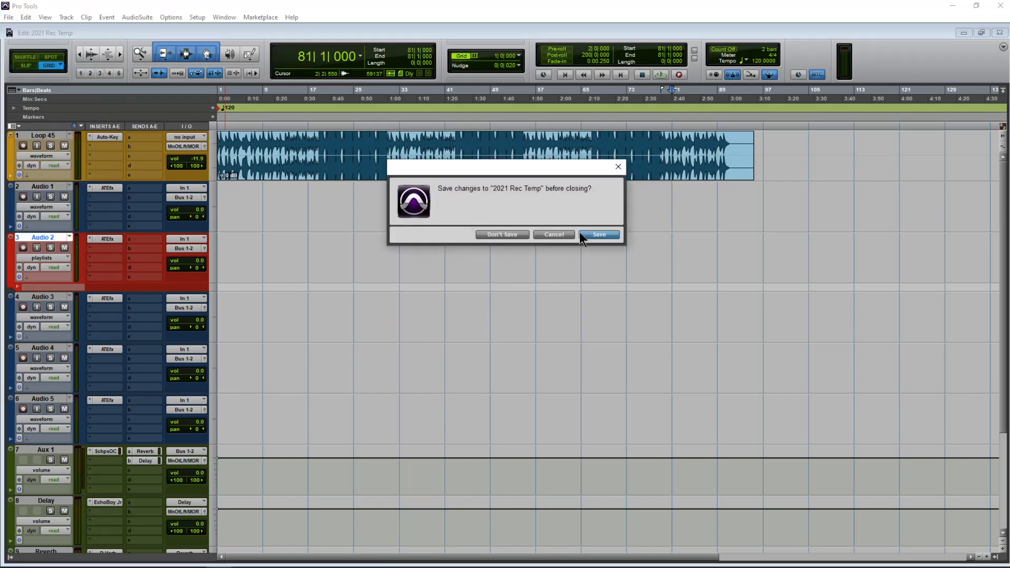
left_click(605, 237)
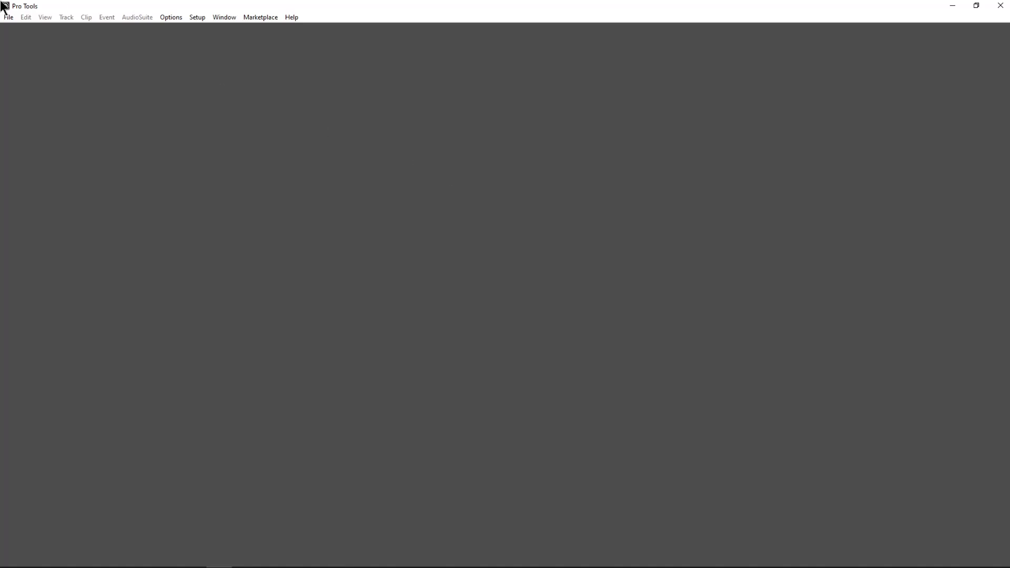
Begin a new session named "new session" with a 44.1 kHz sample rate.
left_click(9, 17)
left_click(21, 29)
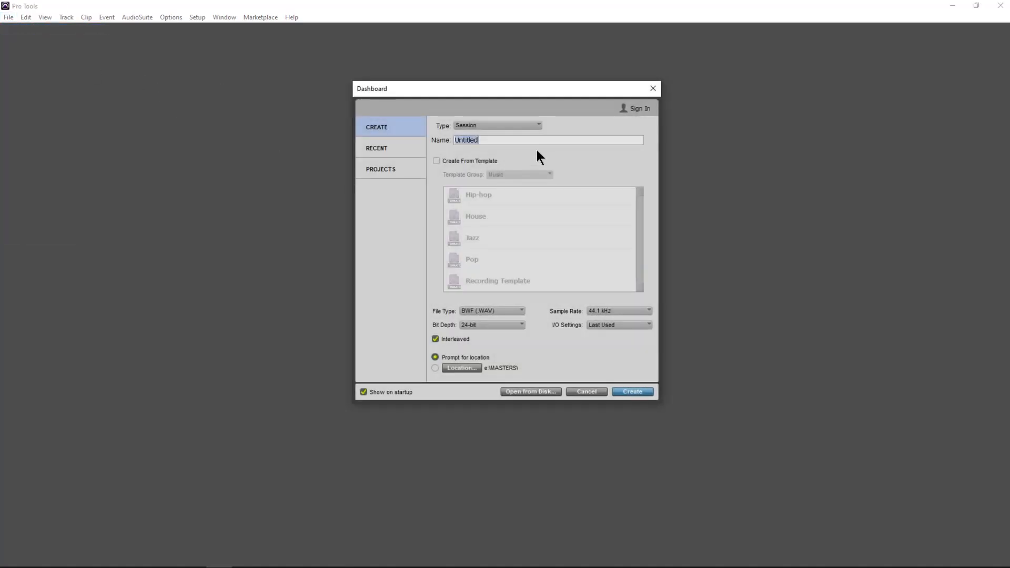
type("new session")
left_click(610, 309)
left_click(613, 319)
left_click(611, 311)
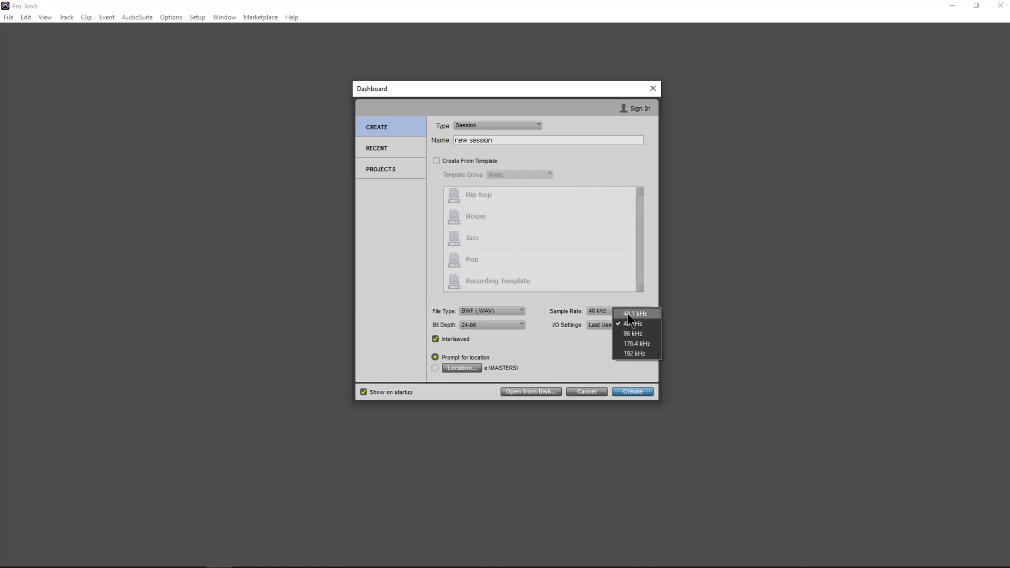
left_click(629, 314)
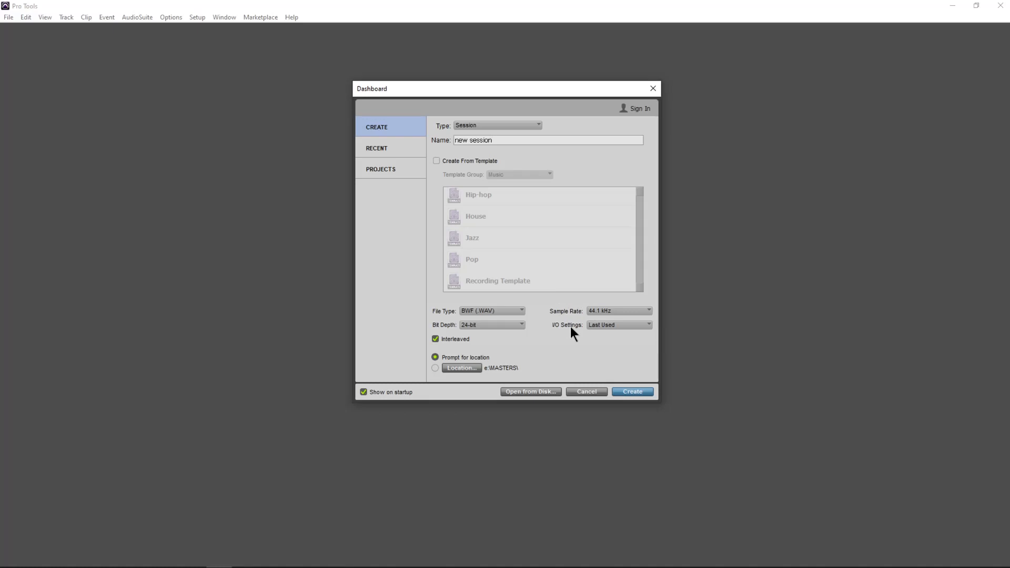
Set the bit depth to 24-bit, review the I/O settings, and create the session in the Sessions folder.
left_click(491, 326)
left_click(498, 336)
left_click(495, 326)
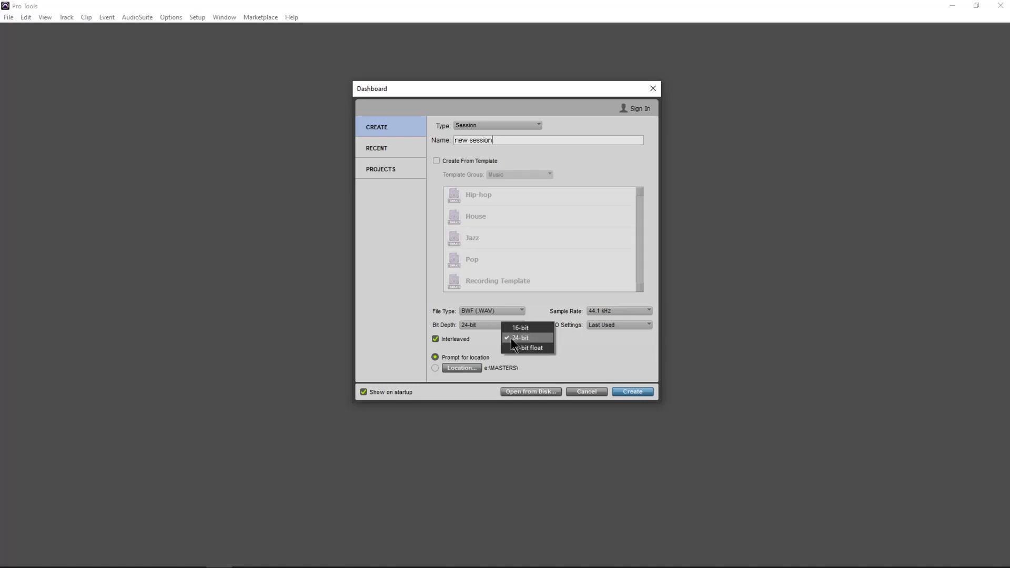
left_click(517, 337)
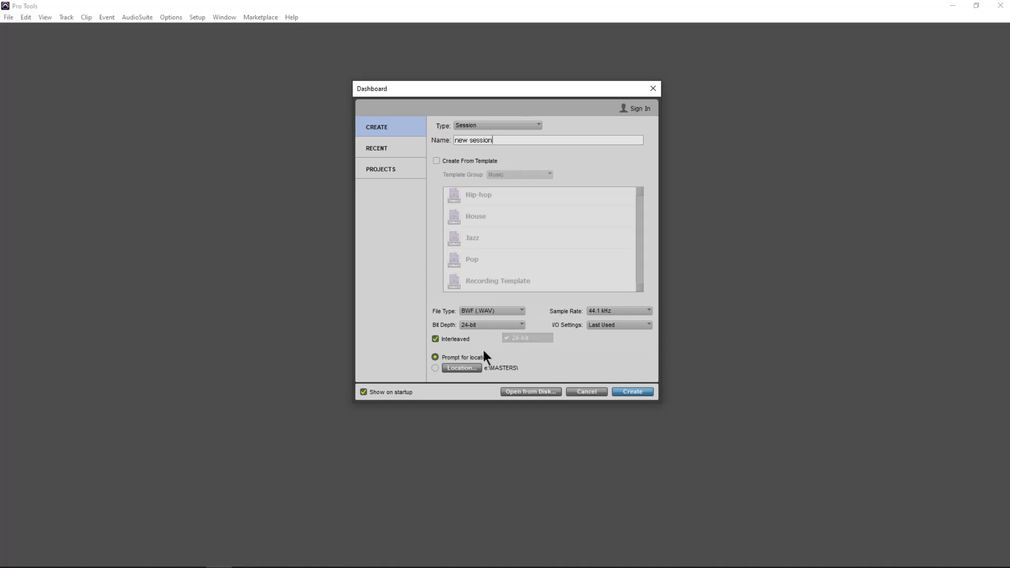
left_click(604, 325)
left_click(614, 340)
left_click(648, 395)
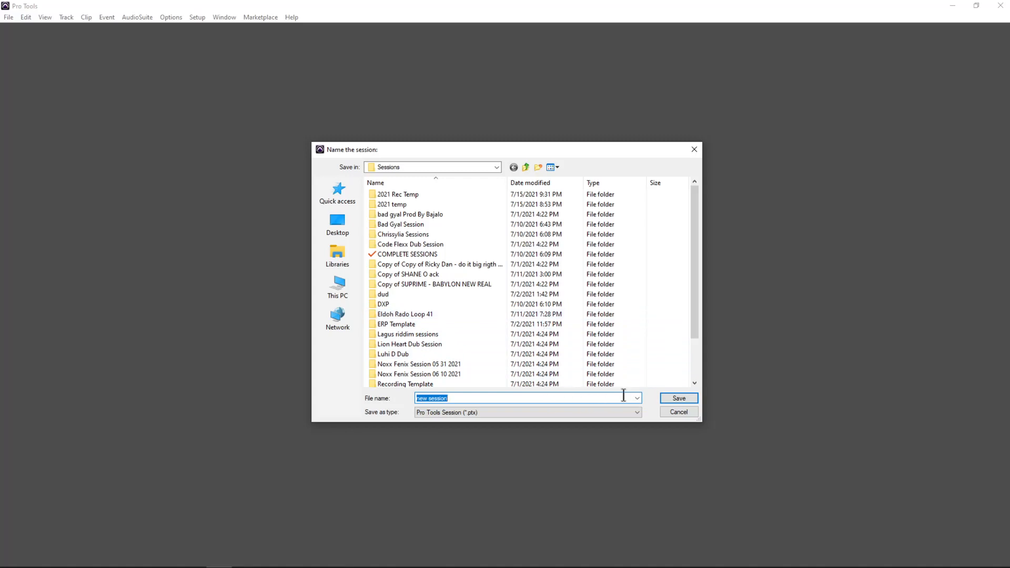
left_click(676, 395)
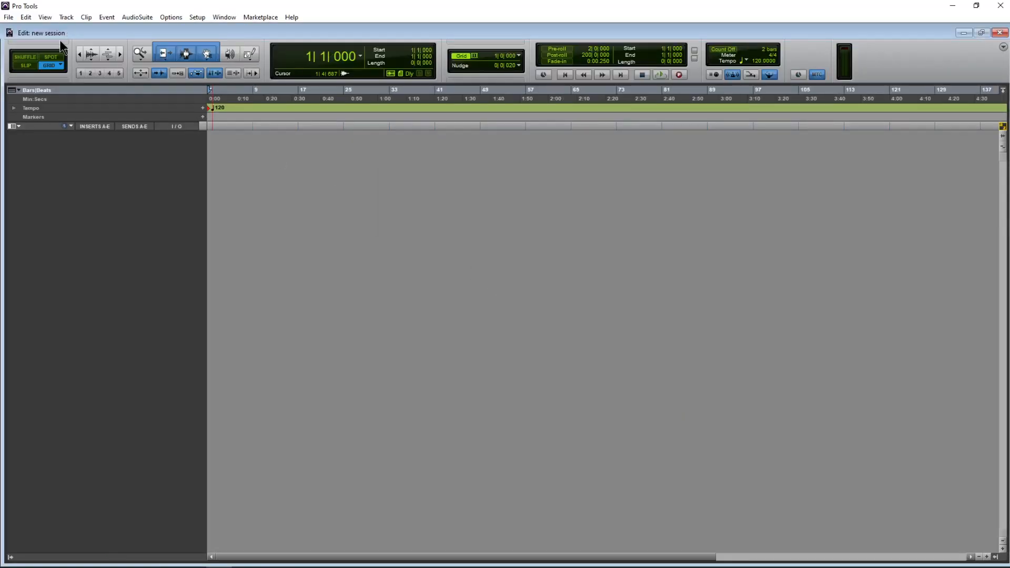
Begin another session named "Neww session" based on the "2021 Rec Temp tut" template from the Music group.
left_click(9, 17)
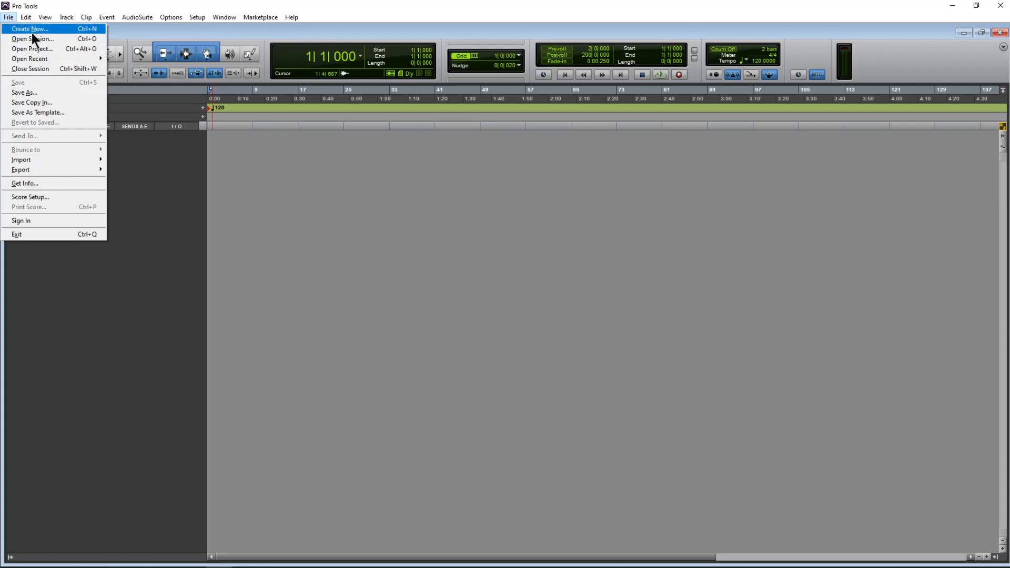
left_click(32, 32)
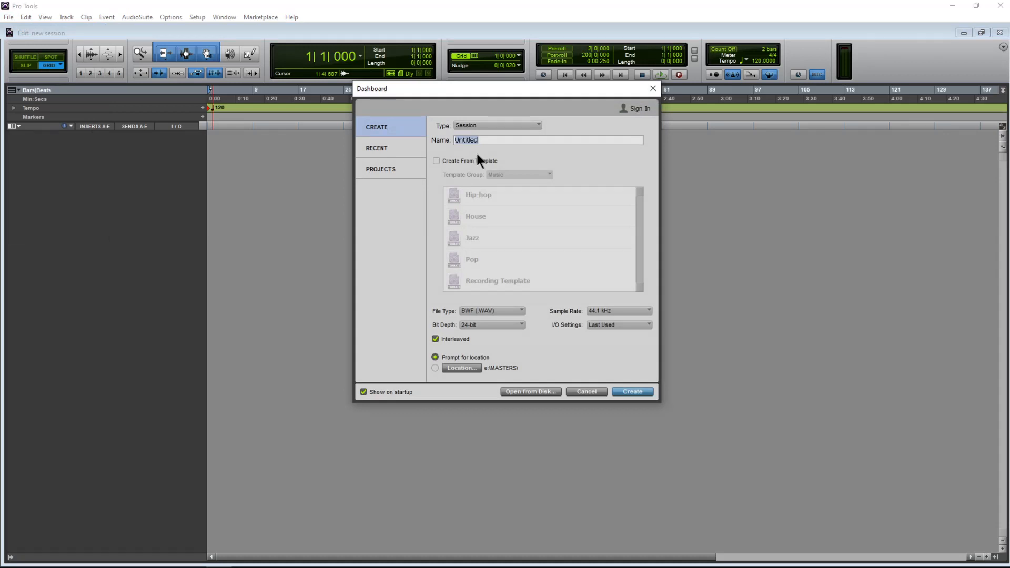
type("Neww session")
left_click(436, 160)
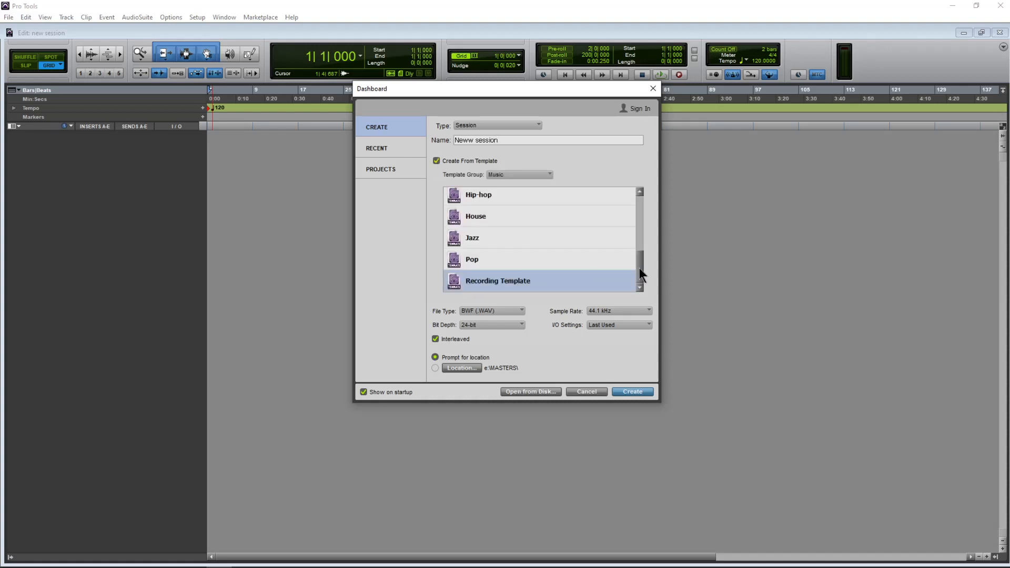
scroll(639, 267, "down", 2)
left_click_drag(639, 282, 641, 211)
left_click(536, 203)
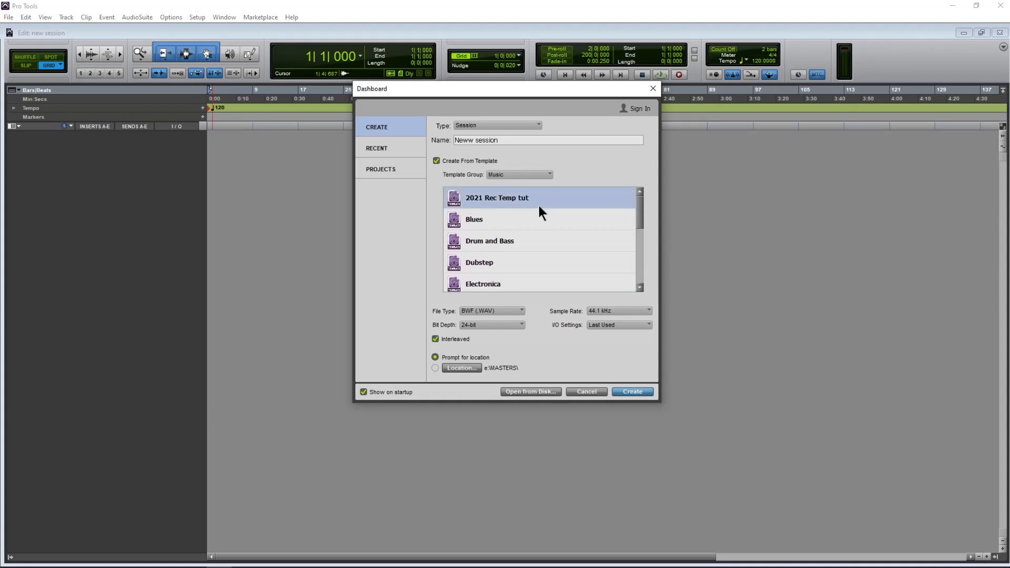
Create the session from the template and save it as "Neww session over" in the Sessions folder.
left_click(633, 392)
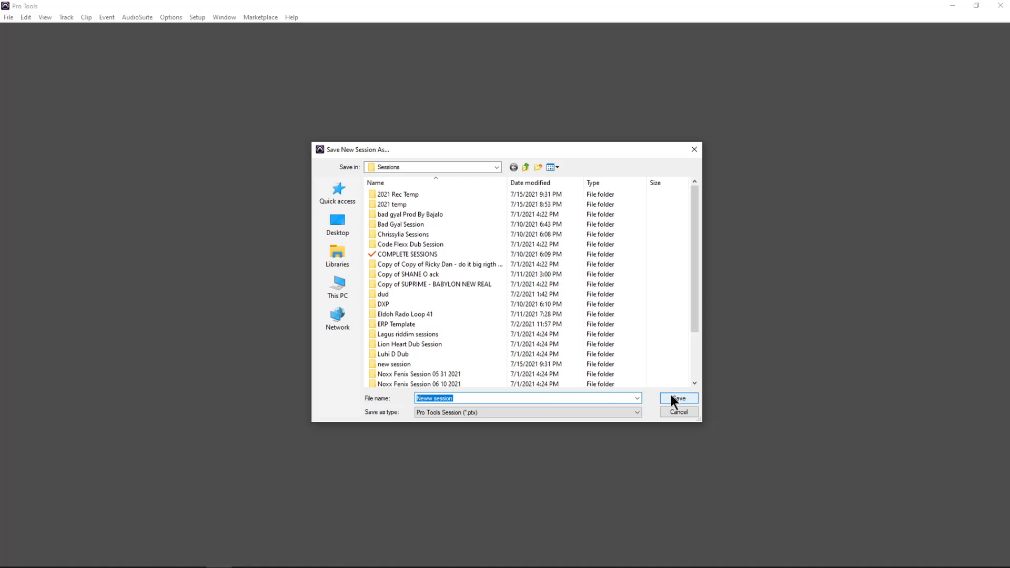
left_click(479, 400)
type("over")
left_click(685, 399)
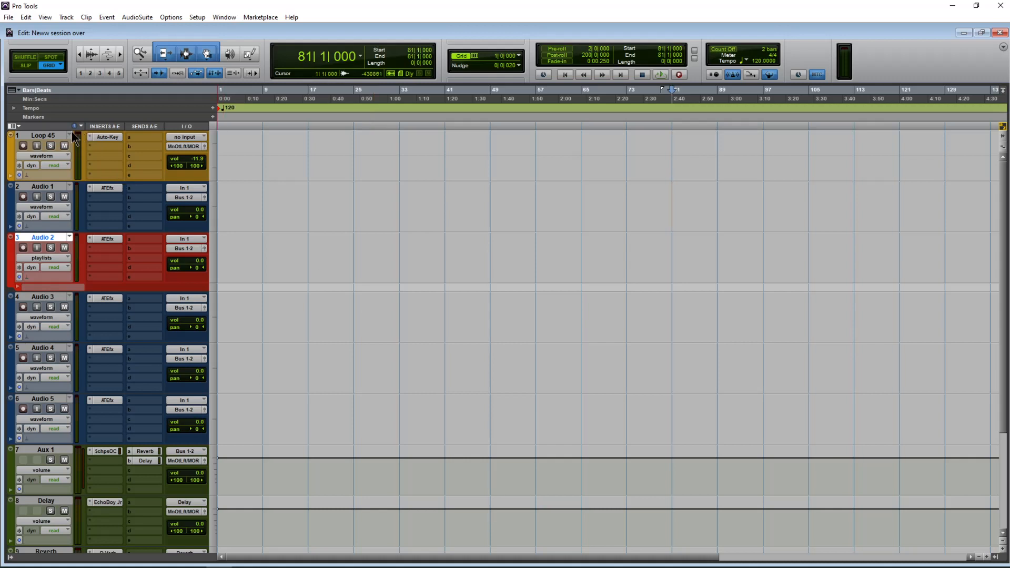
Select bars 4 to 32 on the Loop 45 track and rename the track "Riddim".
left_click(52, 139)
left_click_drag(234, 155, 391, 157)
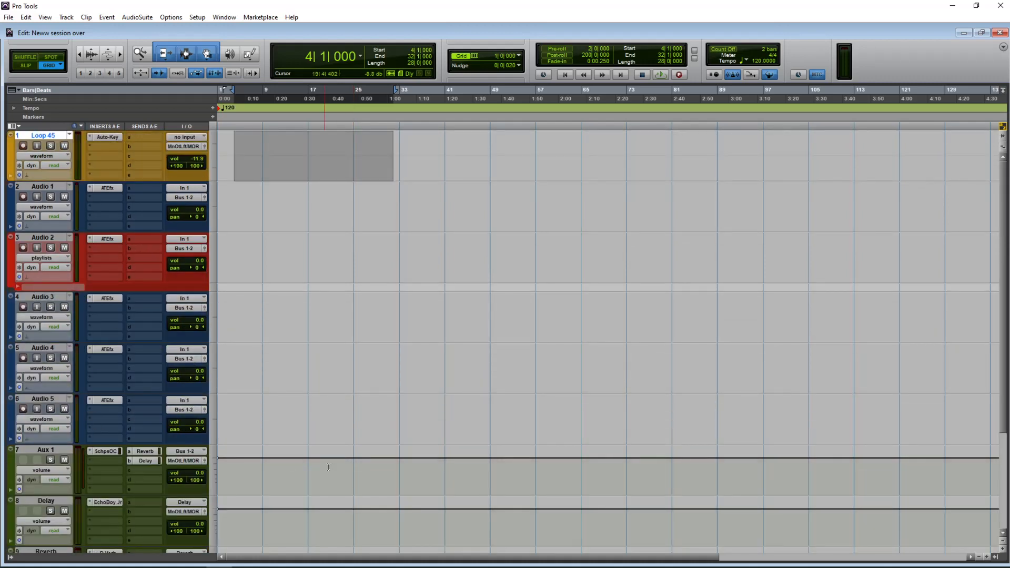
double_click(45, 135)
key("Caps_Lock")
type("R")
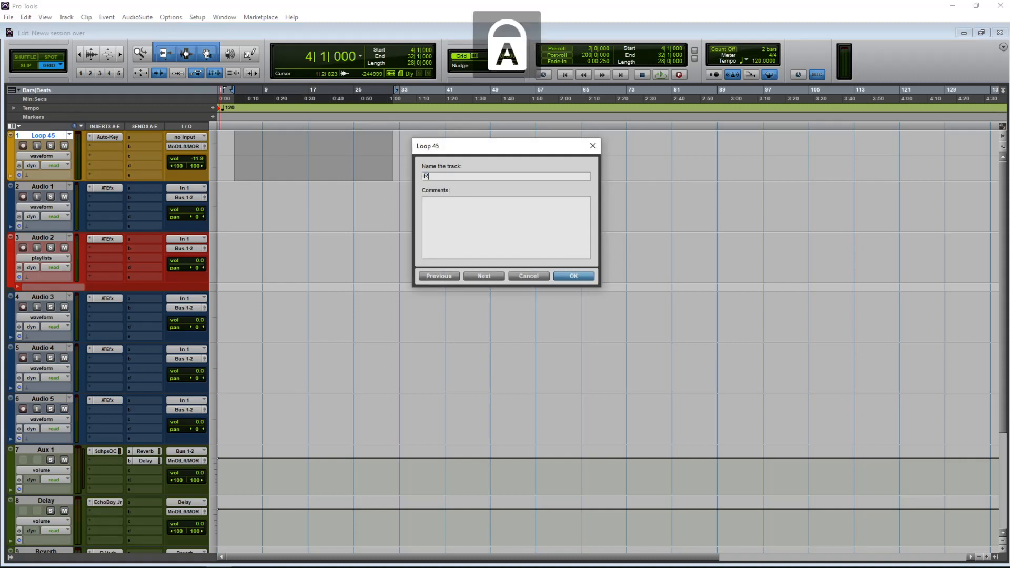
key("Caps_Lock")
type("iddim")
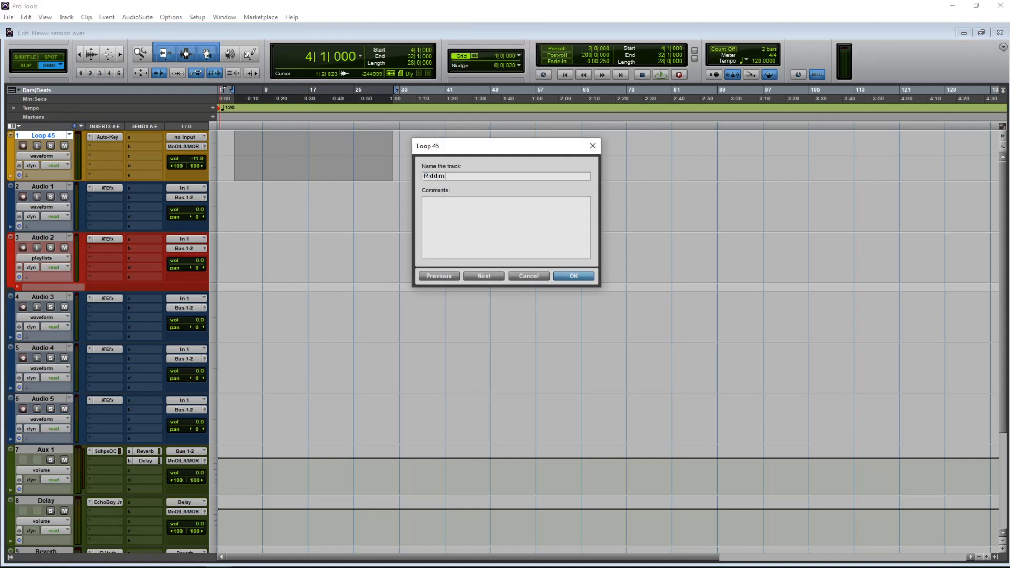
key("Return")
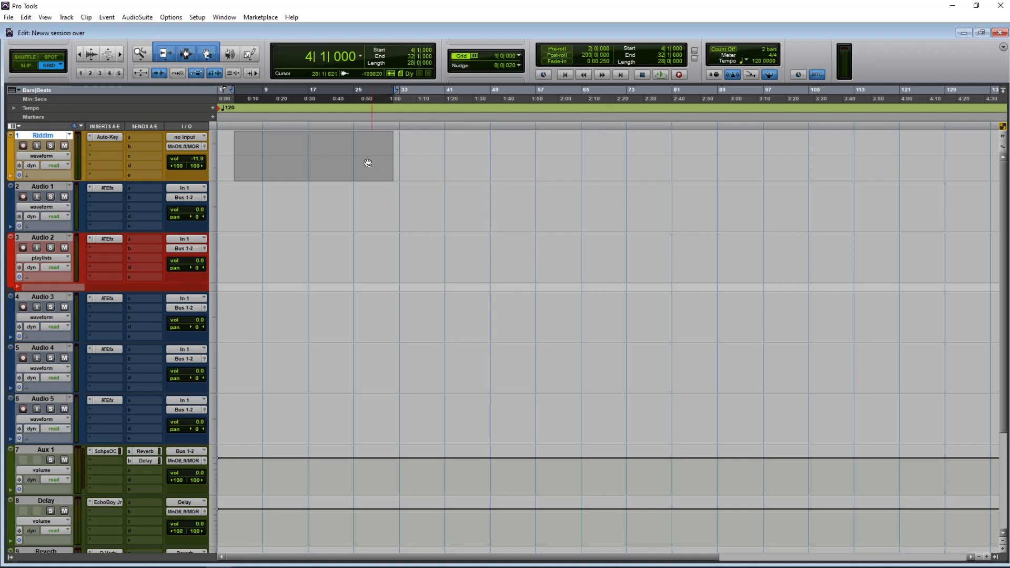
Insert the stereo RVox dynamics plug-in as a multichannel plug-in in the second insert slot of the Aux 1 track.
left_click(267, 143)
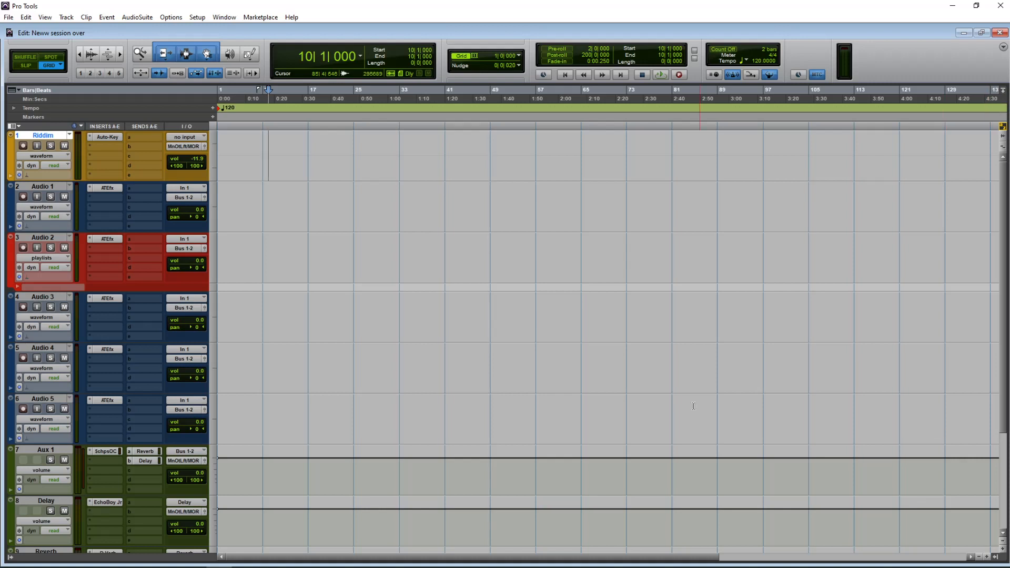
scroll(416, 333, "down", 4)
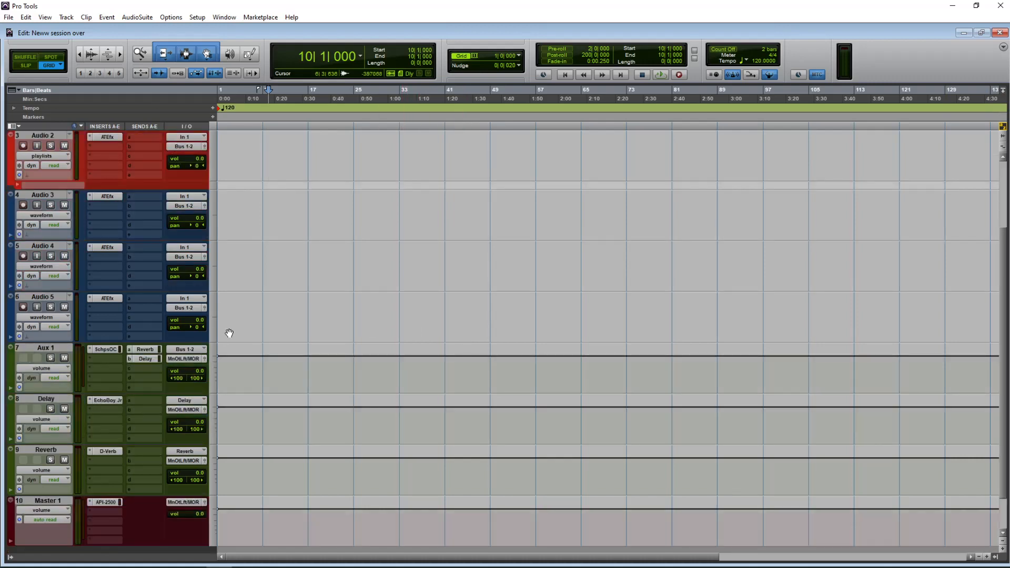
left_click(103, 359)
mouse_move(149, 398)
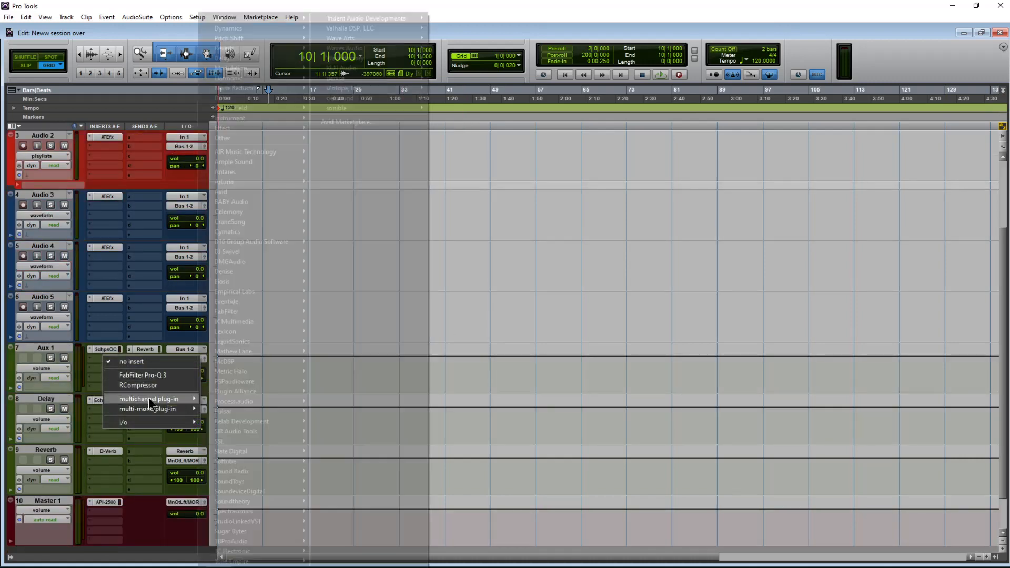
mouse_move(277, 139)
mouse_move(265, 30)
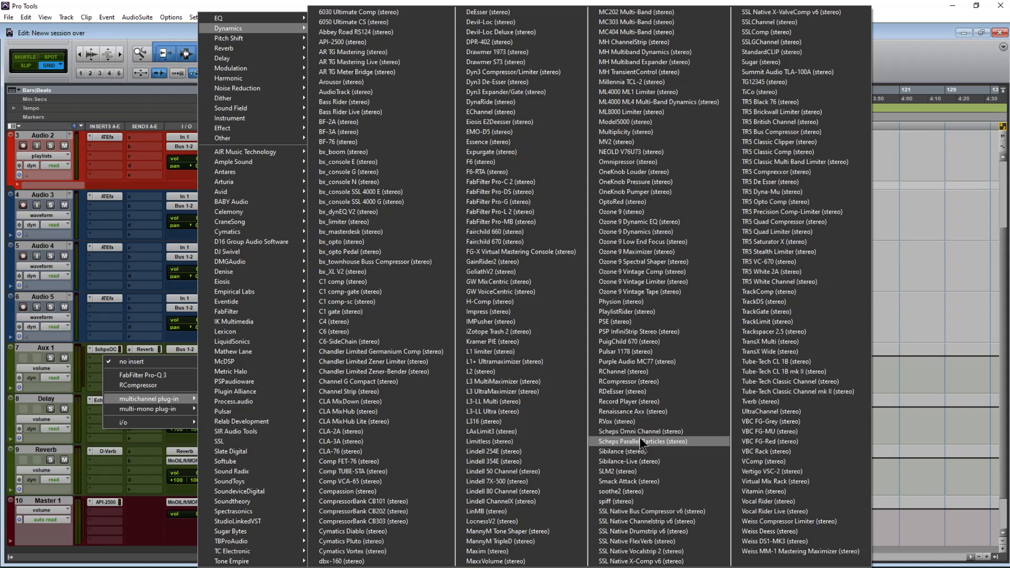
left_click(648, 421)
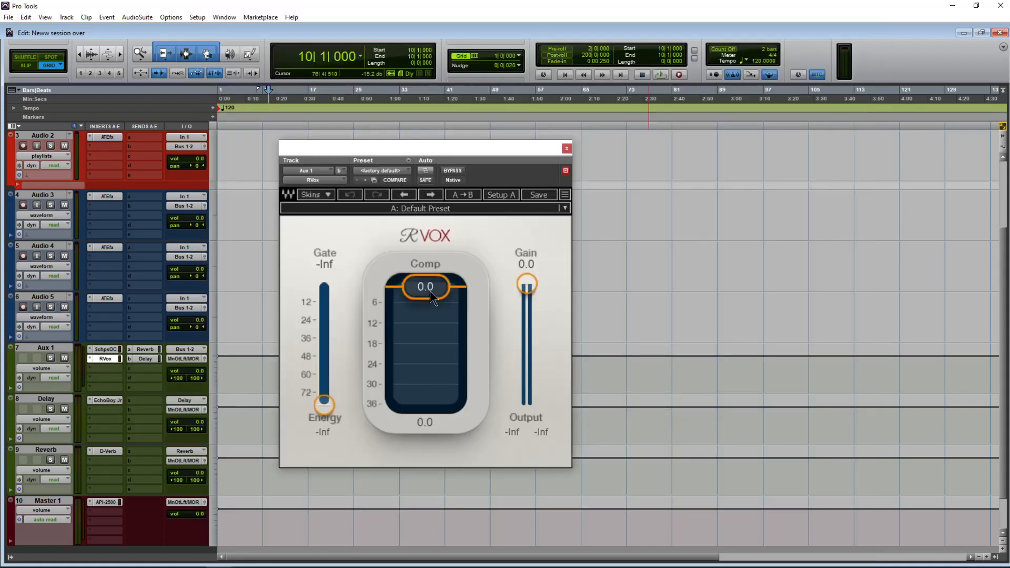
Lower the RVox Comp setting on Aux 1 to -3.3 and close the plug-in window.
left_click_drag(430, 291, 430, 297)
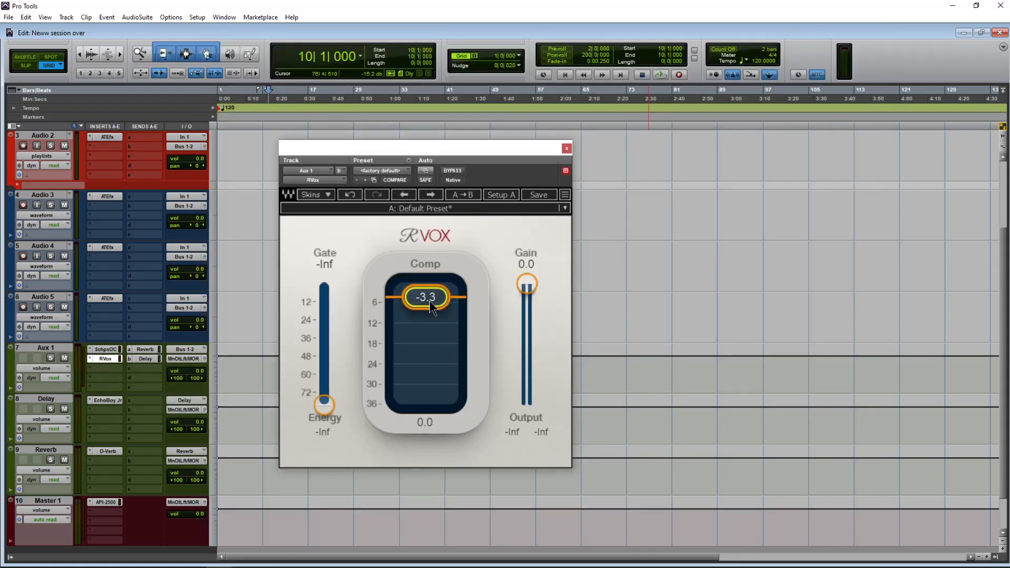
left_click_drag(537, 149, 567, 150)
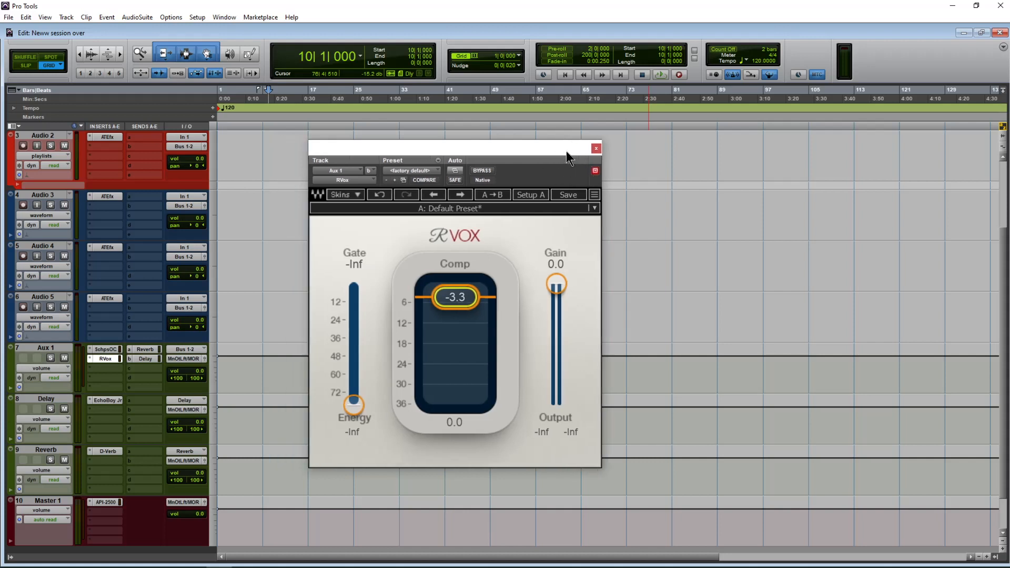
left_click(596, 148)
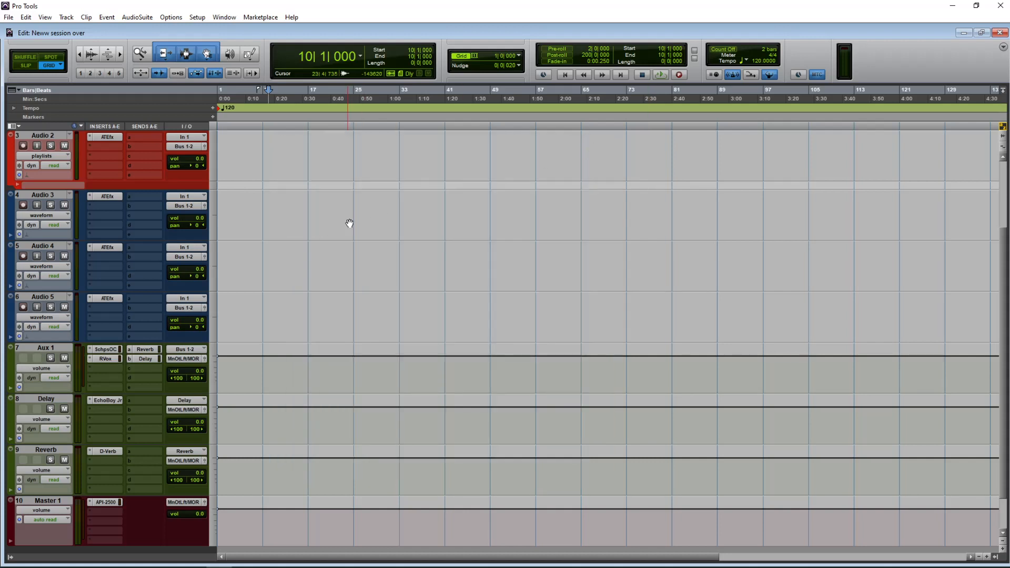